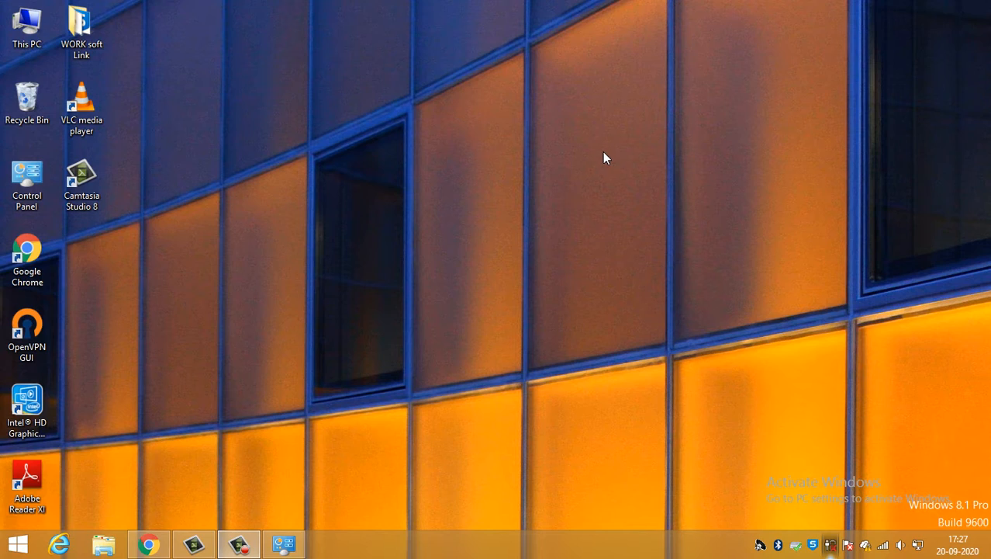
left_click(17, 544)
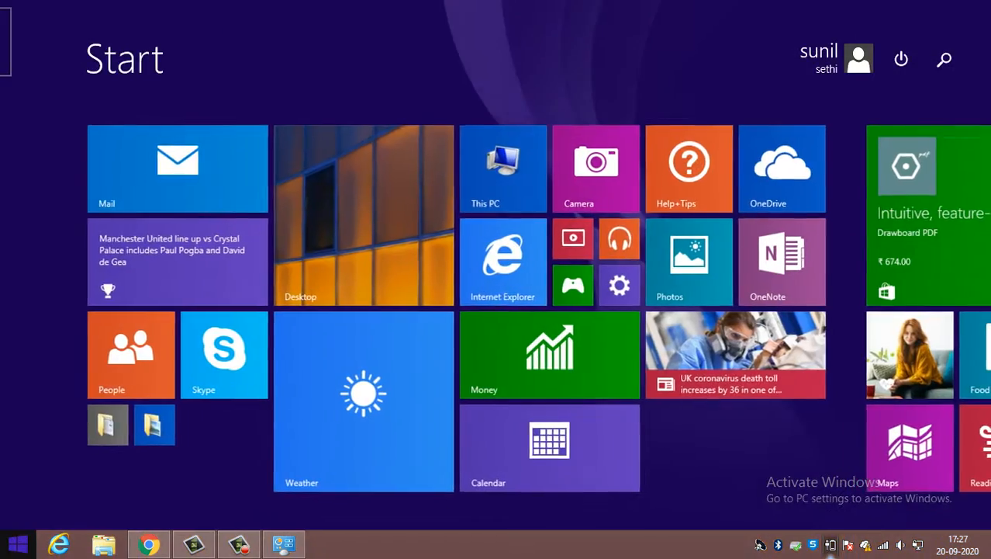
left_click(17, 544)
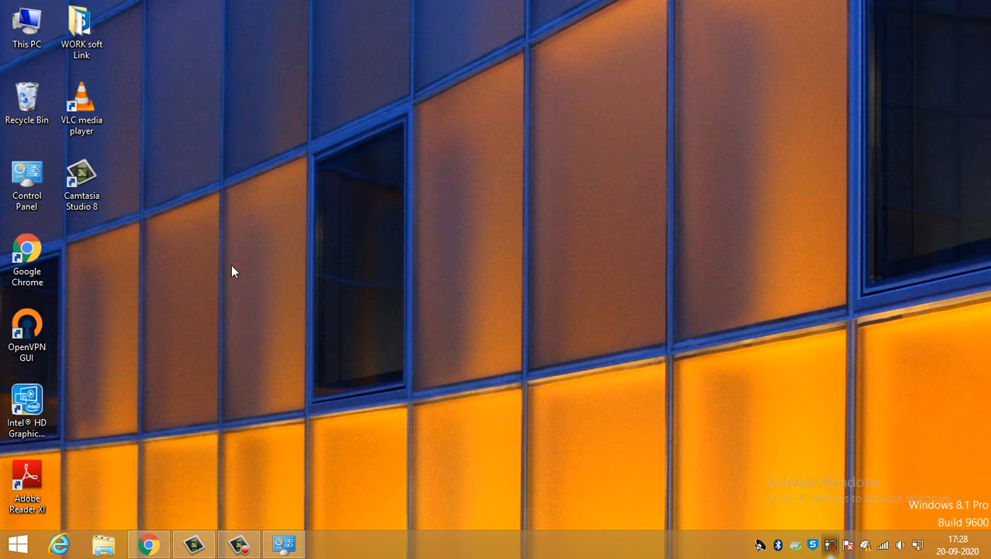
right_click(283, 121)
left_click(332, 162)
- Open Control Panel from the desktop, maximize its window and go to the Recovery tools
double_click(27, 179)
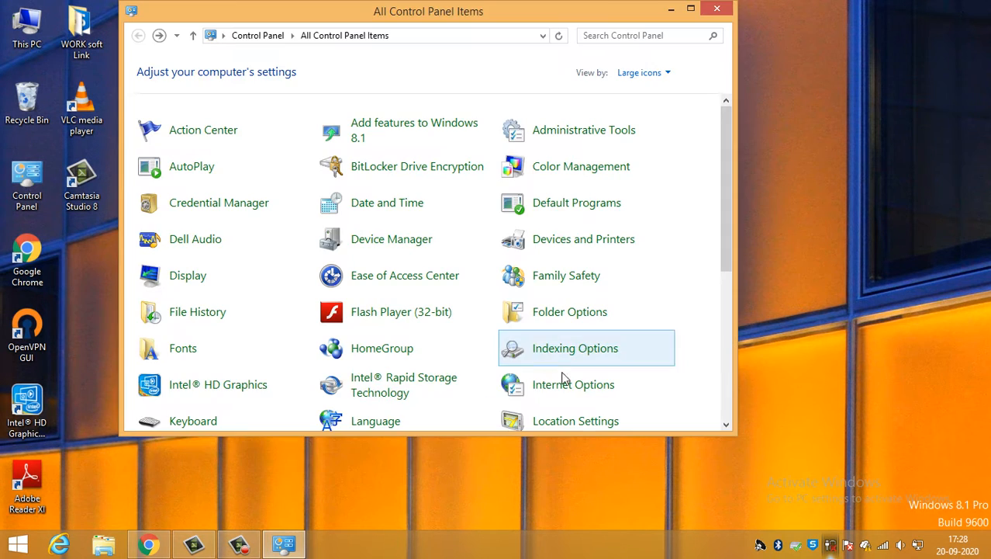
left_click(691, 10)
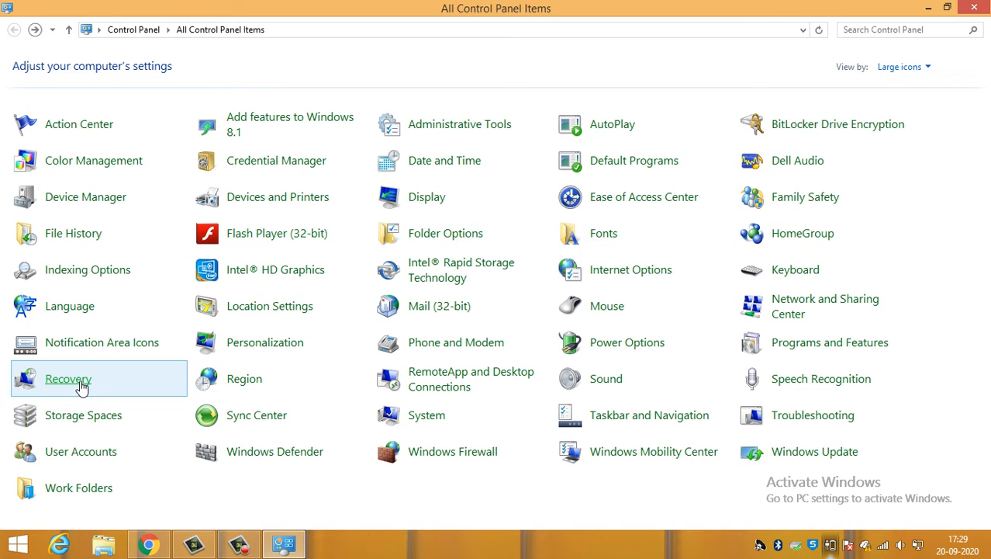
left_click(81, 384)
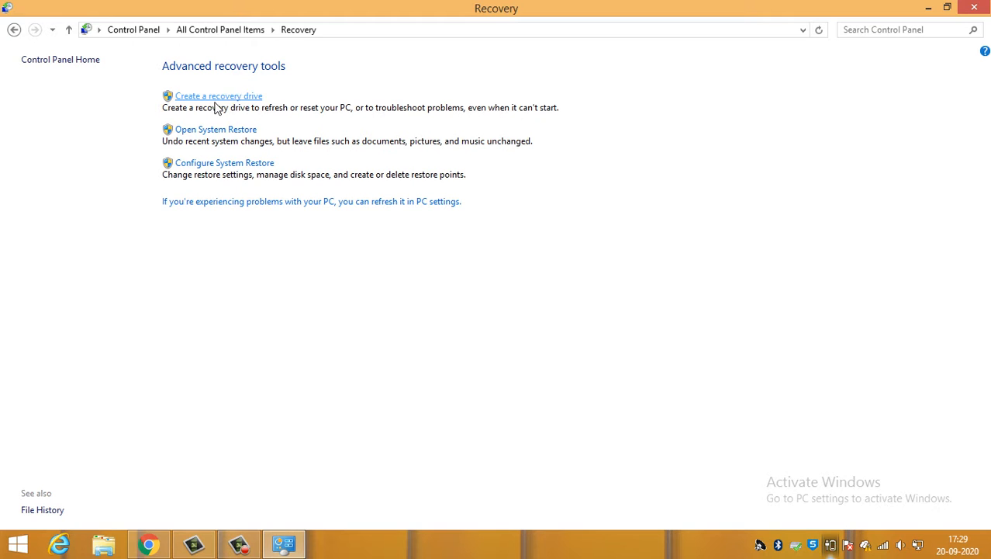
- View the recovery drive wizard up to its USB flash drive page, and cancel it without creating a drive
left_click(217, 98)
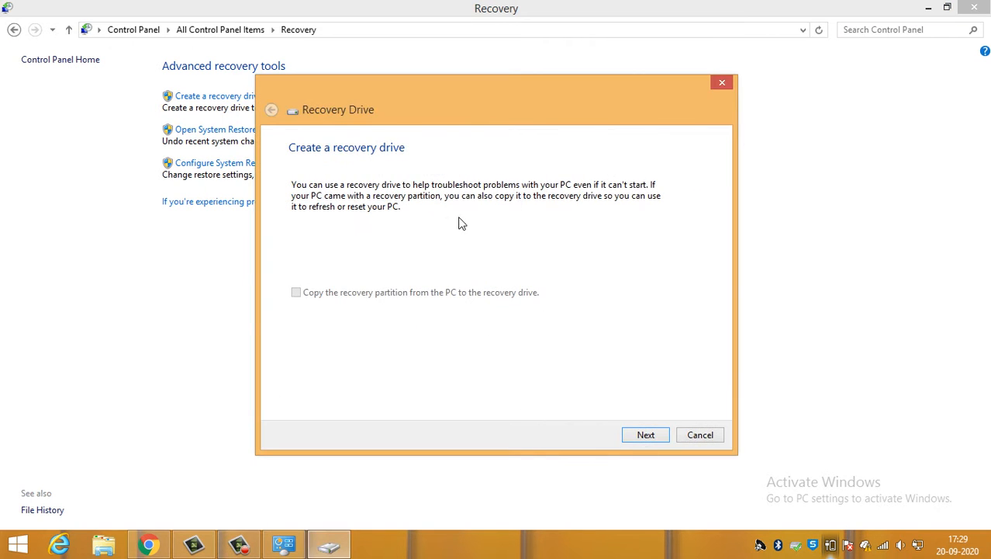
left_click(646, 434)
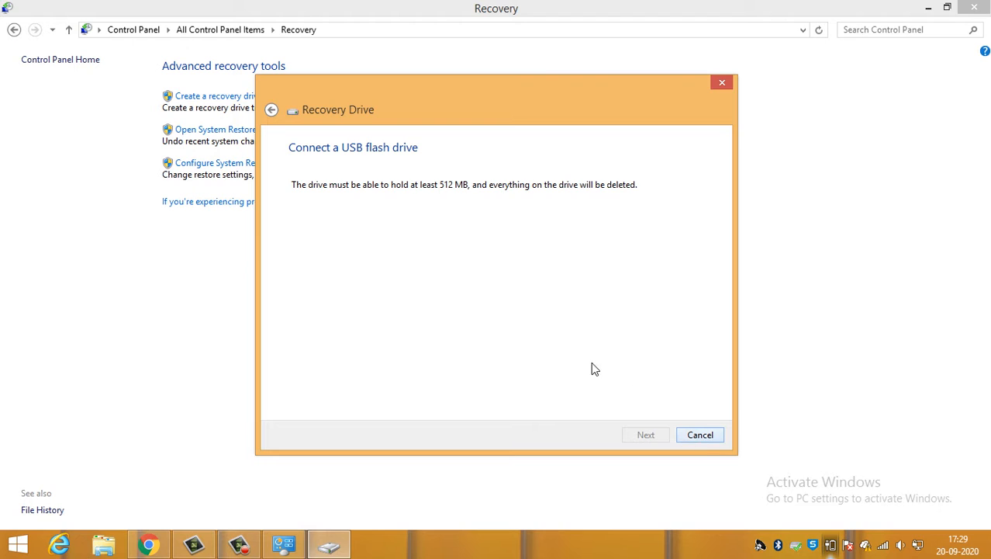
left_click(700, 434)
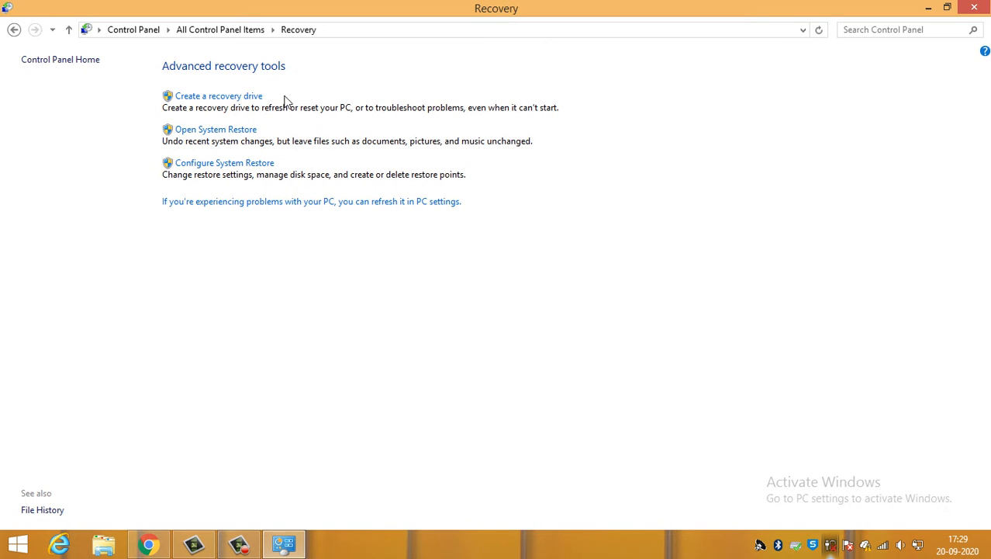
left_click(228, 133)
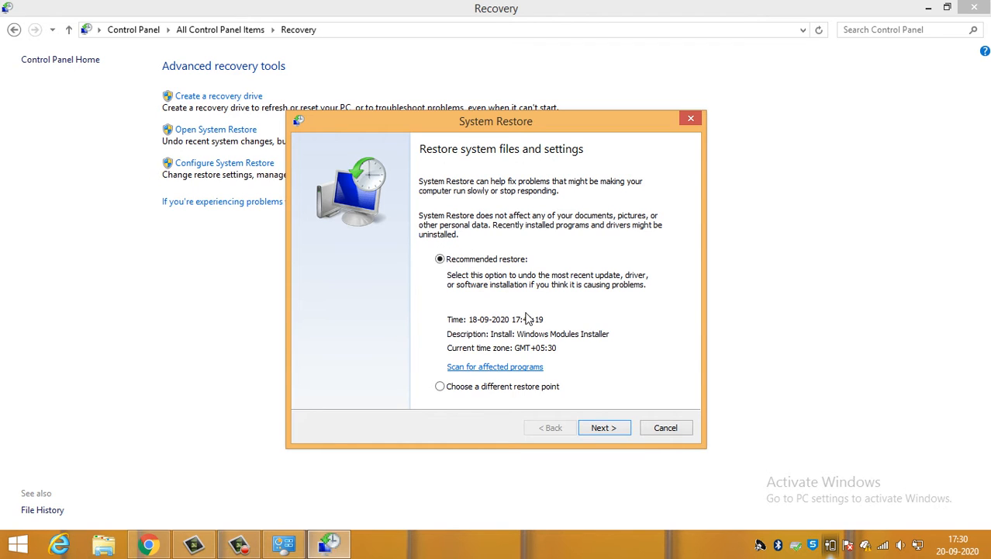
left_click(467, 390)
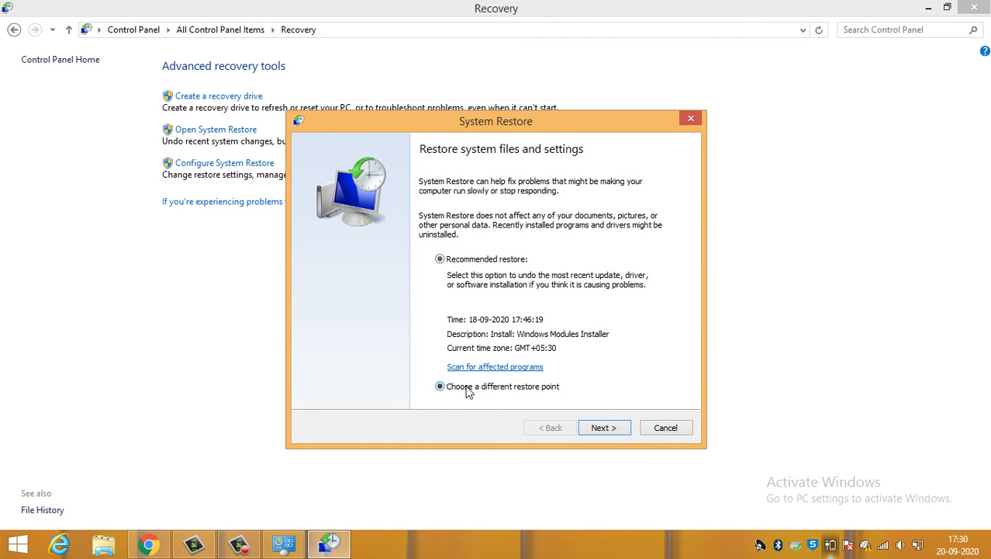
left_click(606, 429)
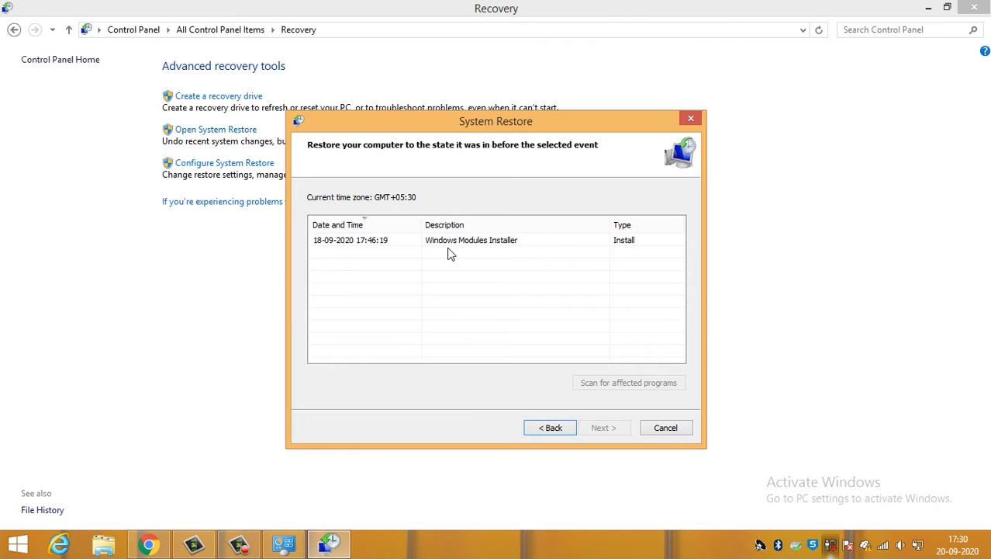
left_click(350, 240)
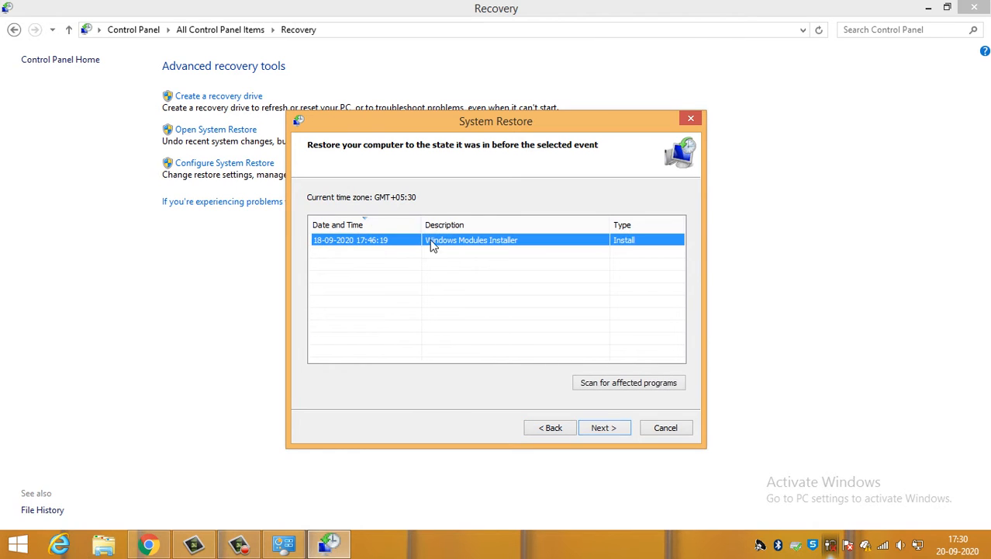
left_click(509, 284)
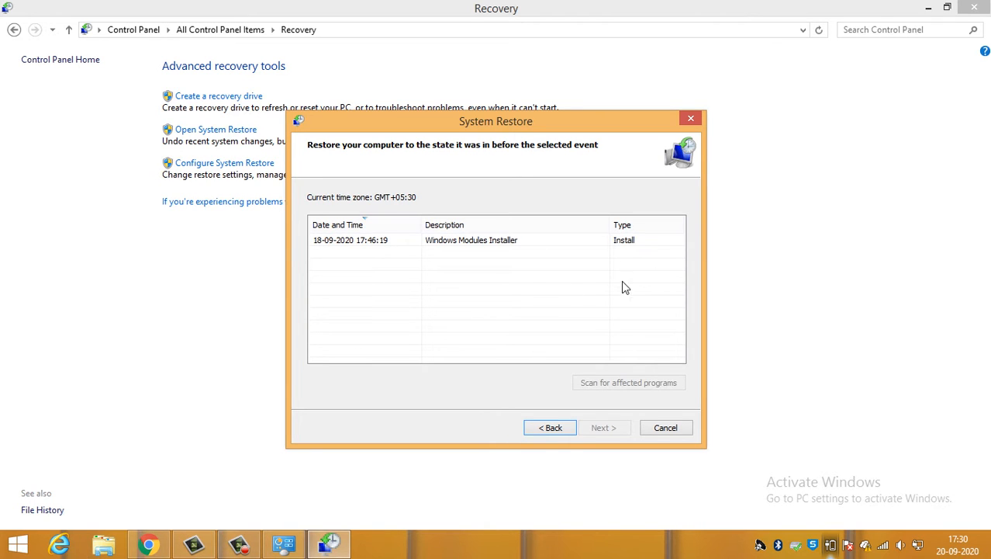
left_click_drag(503, 130, 505, 121)
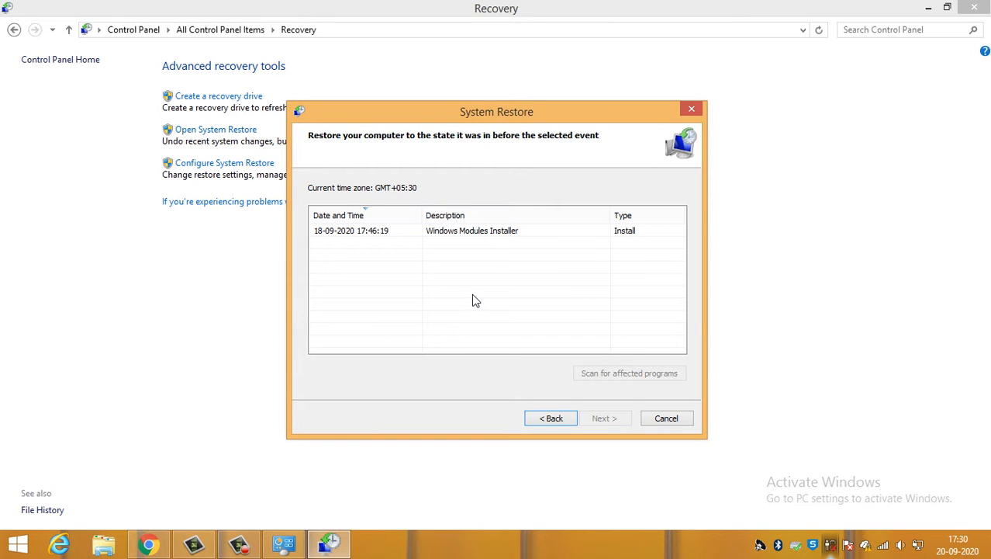
left_click(405, 234)
left_click(606, 420)
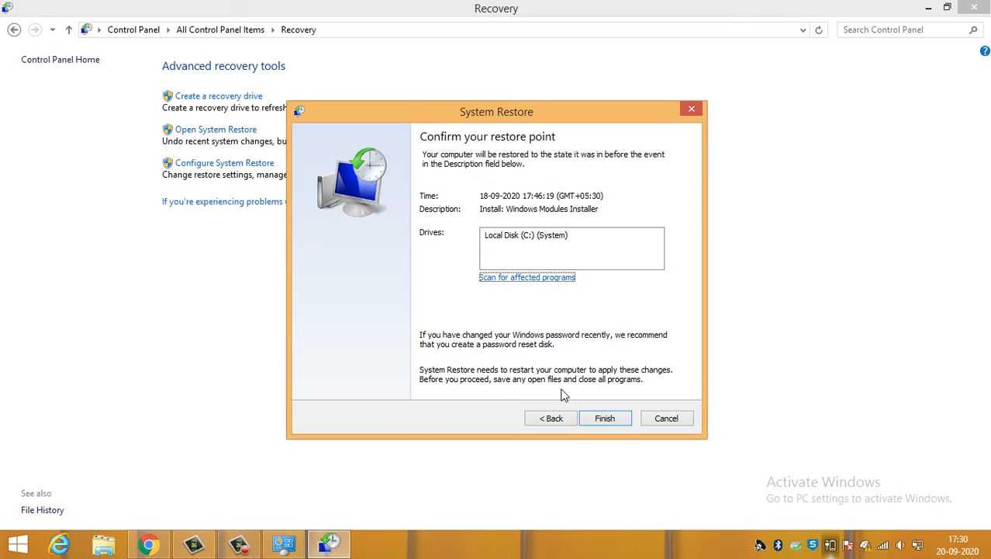
left_click(669, 422)
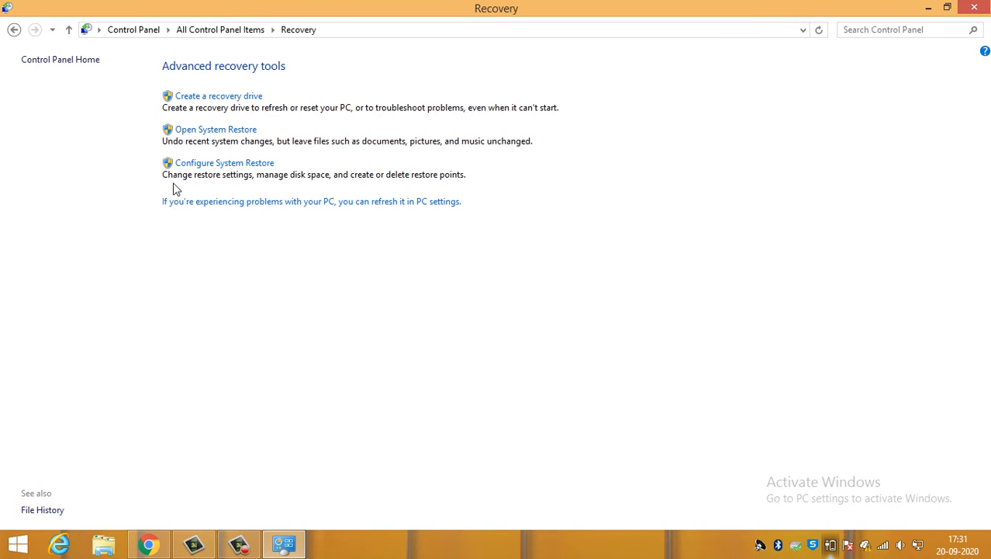
- Open the System Restore configuration and select Local Disk (C:) (System) among the available drives
left_click(214, 165)
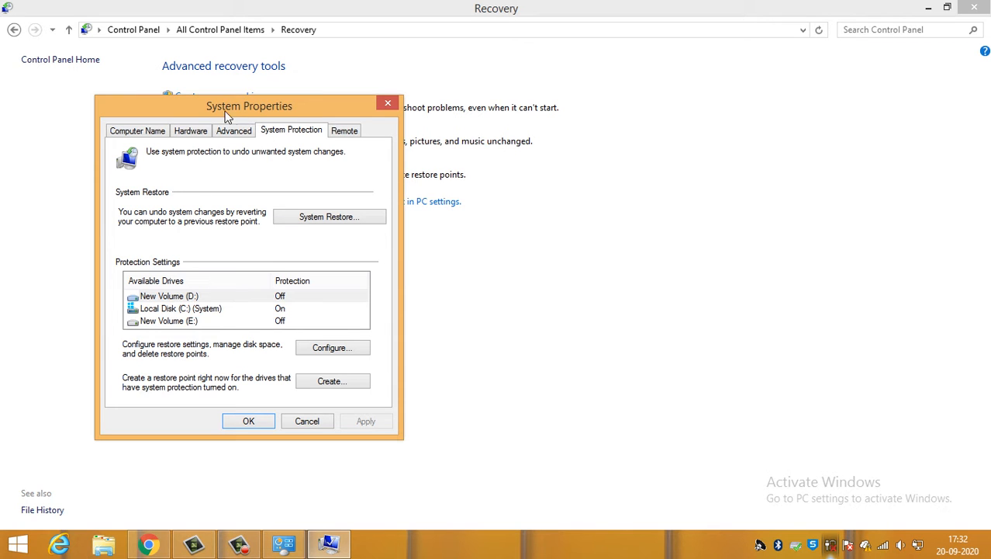
left_click_drag(276, 113, 344, 108)
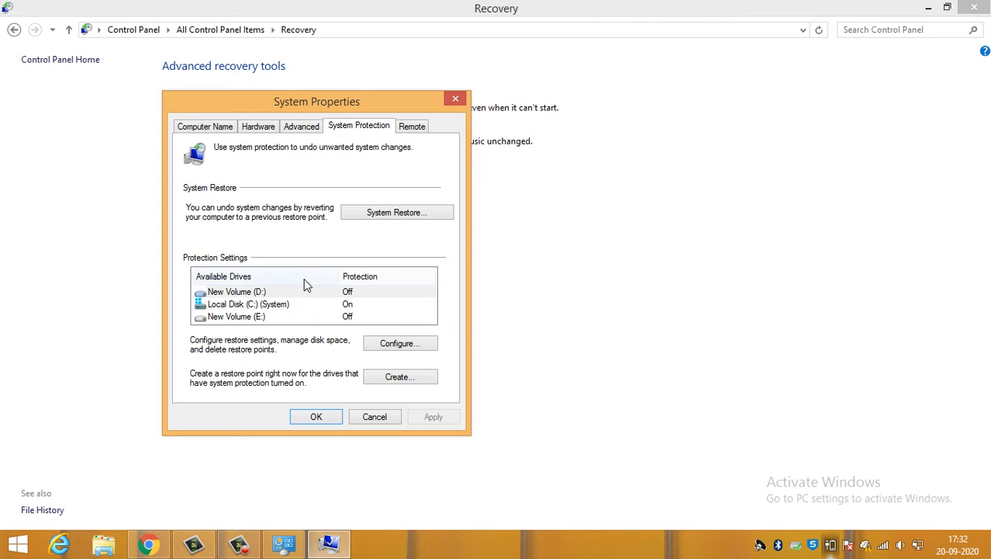
left_click(288, 305)
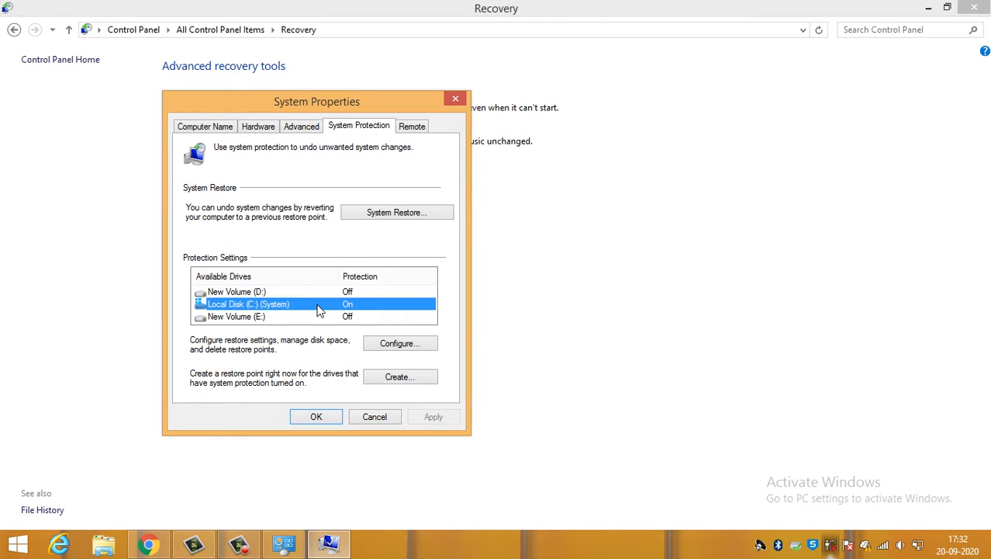
- Try turning on system protection for New Volume (D:) with maximum usage of 6% (5.68 GB), and cancel the change
left_click(321, 292)
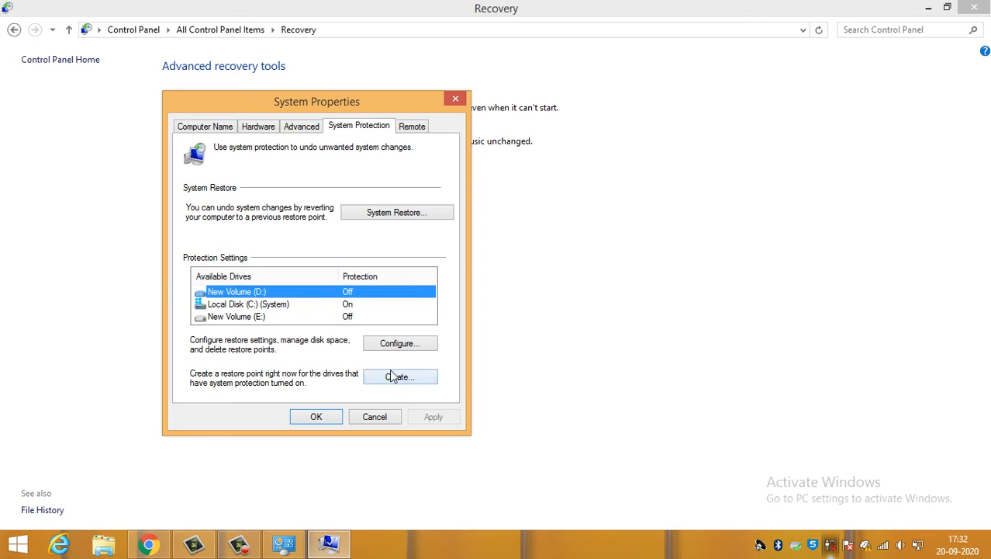
left_click(399, 344)
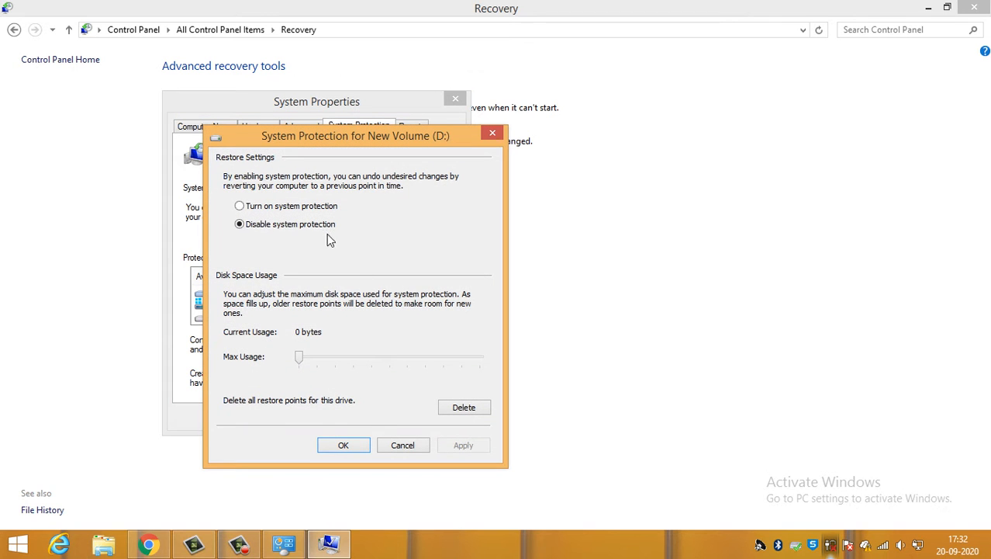
left_click(317, 216)
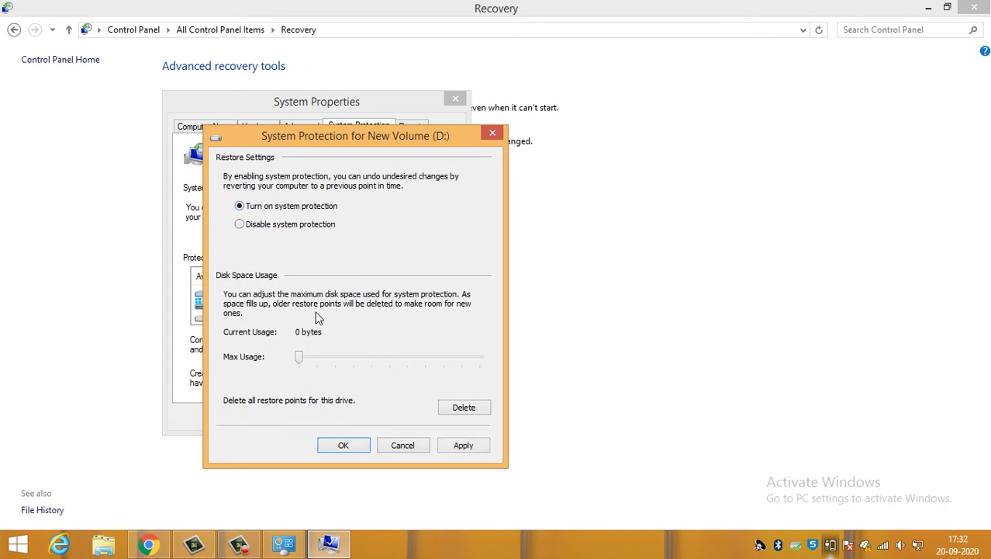
mouse_move(302, 357)
left_mouse_down()
mouse_move(441, 366)
mouse_move(314, 361)
left_mouse_up()
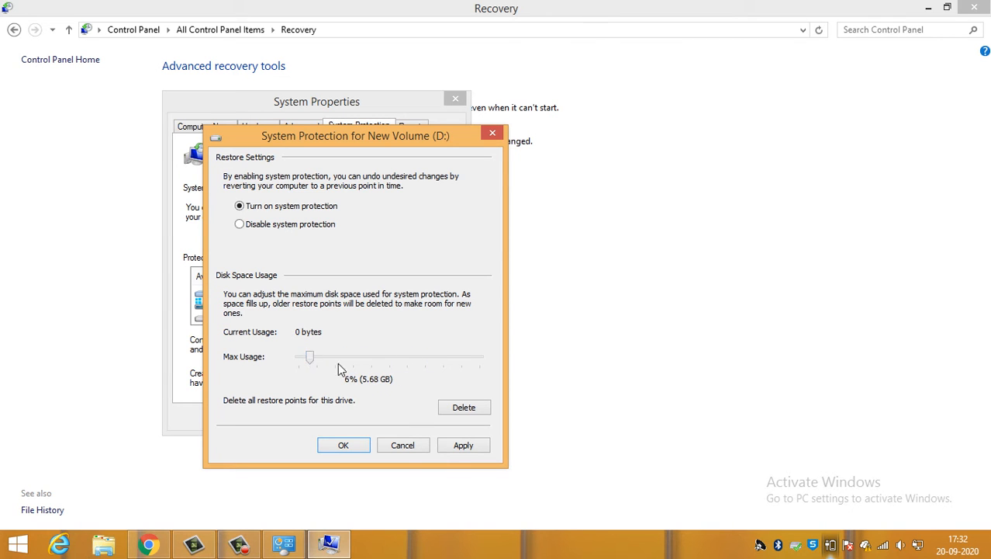
left_click(403, 445)
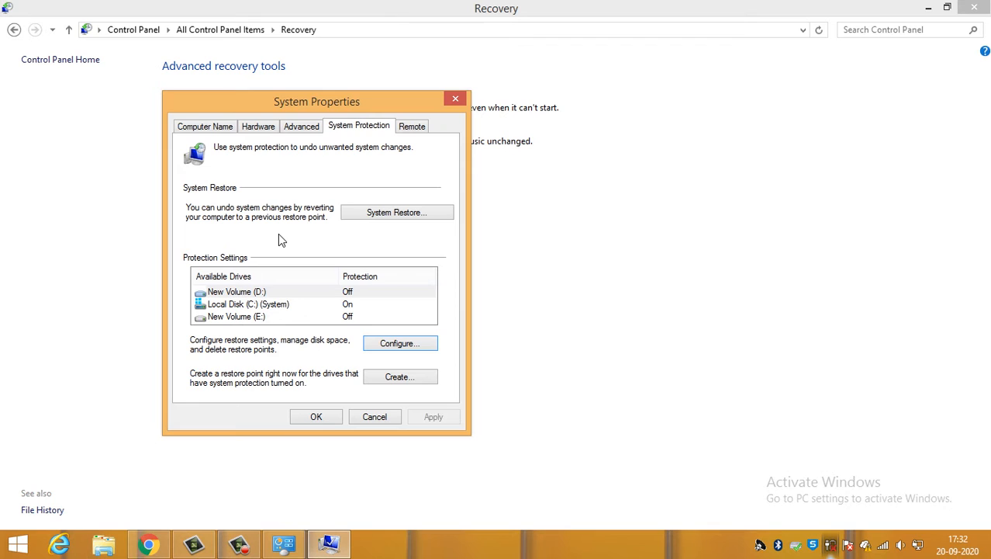
- Examine the system protection settings of Local Disk (C:), and close them and System Properties without changes
left_click(282, 305)
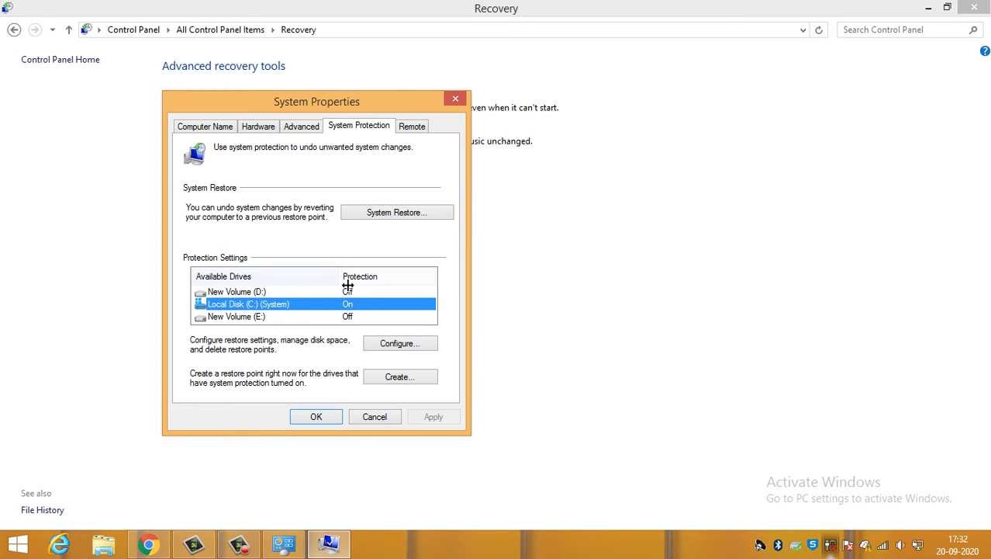
left_click(345, 318)
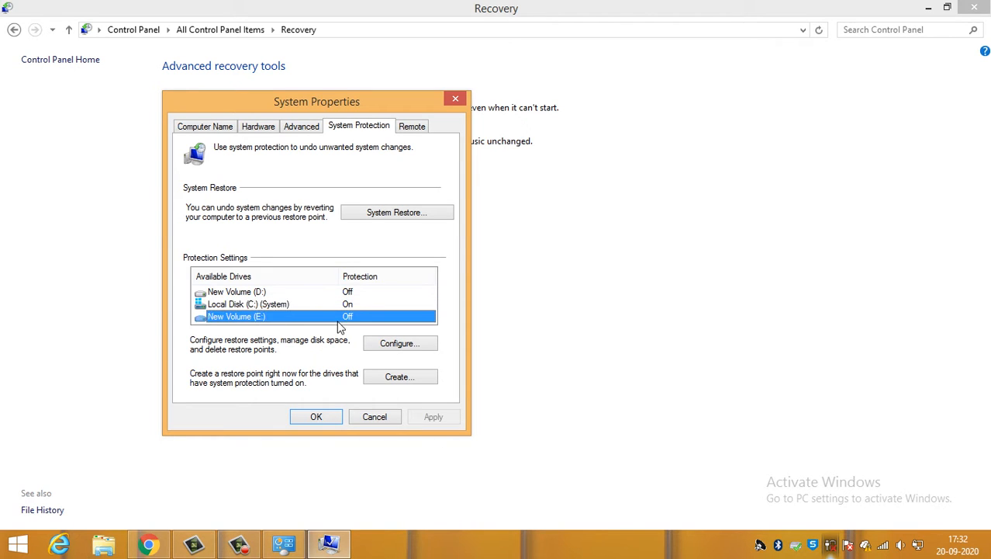
left_click(349, 307)
left_click(388, 346)
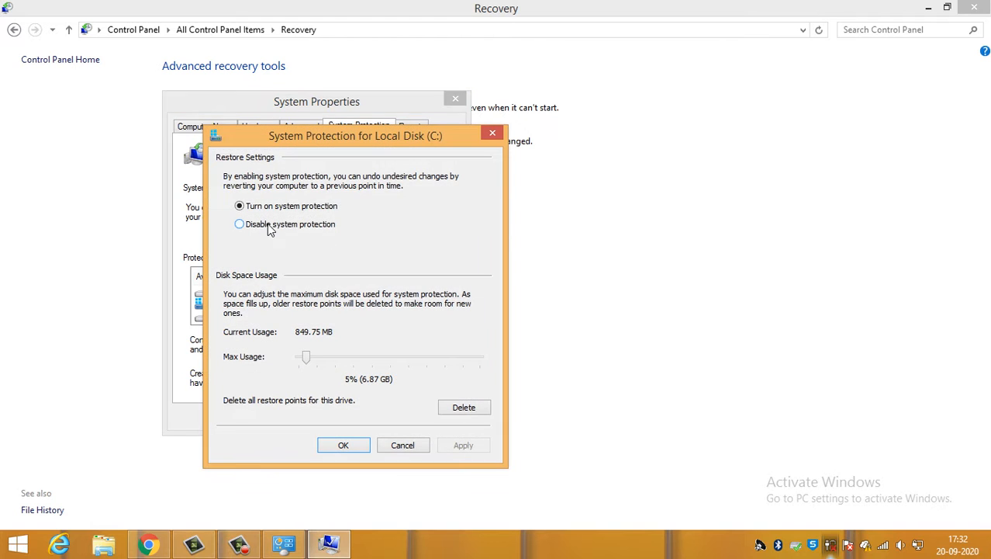
left_click(491, 137)
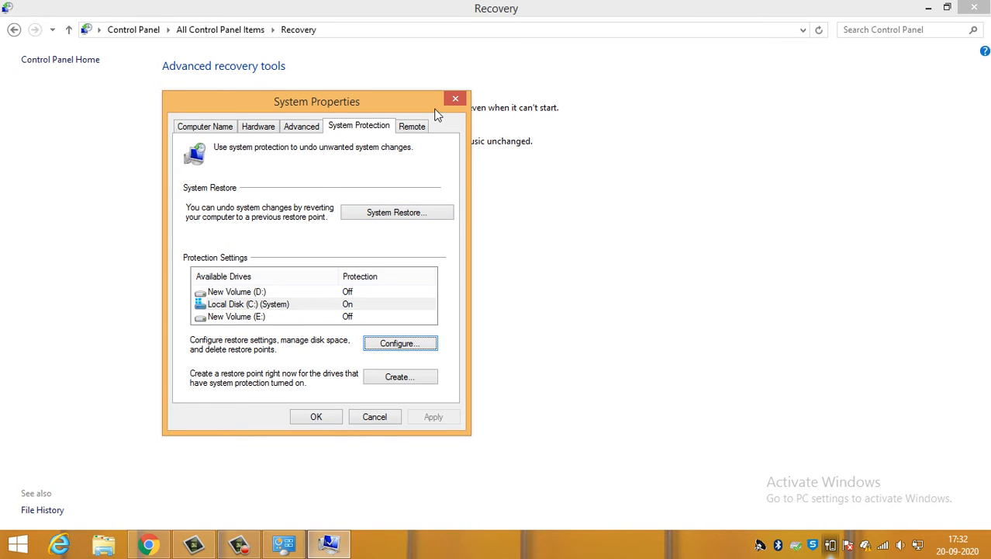
left_click(376, 417)
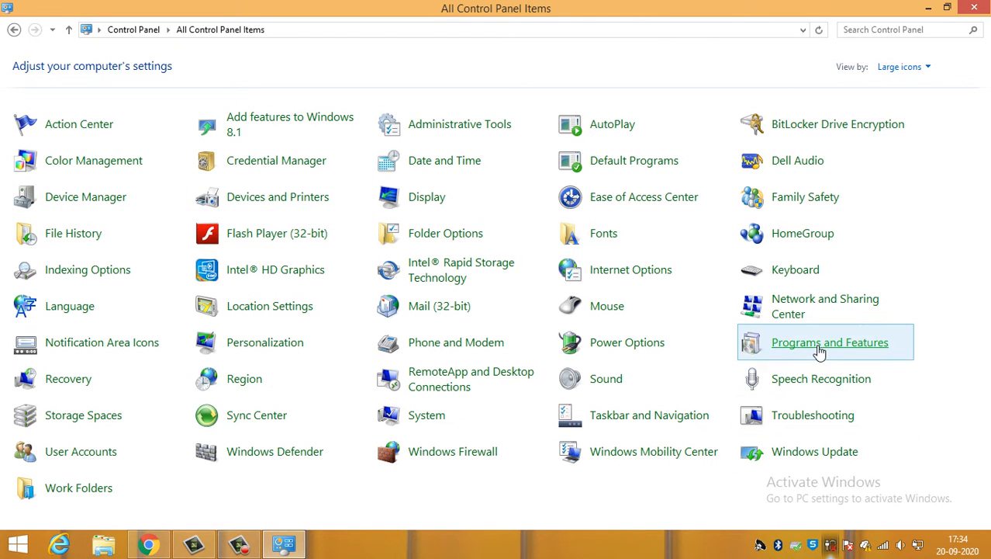
- Open Programs and Features and try to uninstall Camtasia Studio 8
left_click(242, 239)
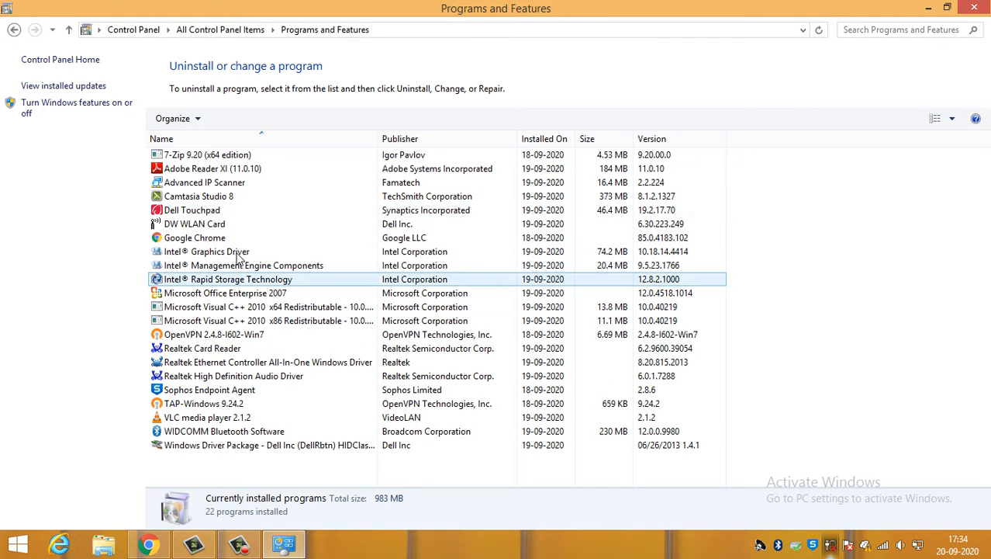
left_click(233, 198)
right_click(234, 198)
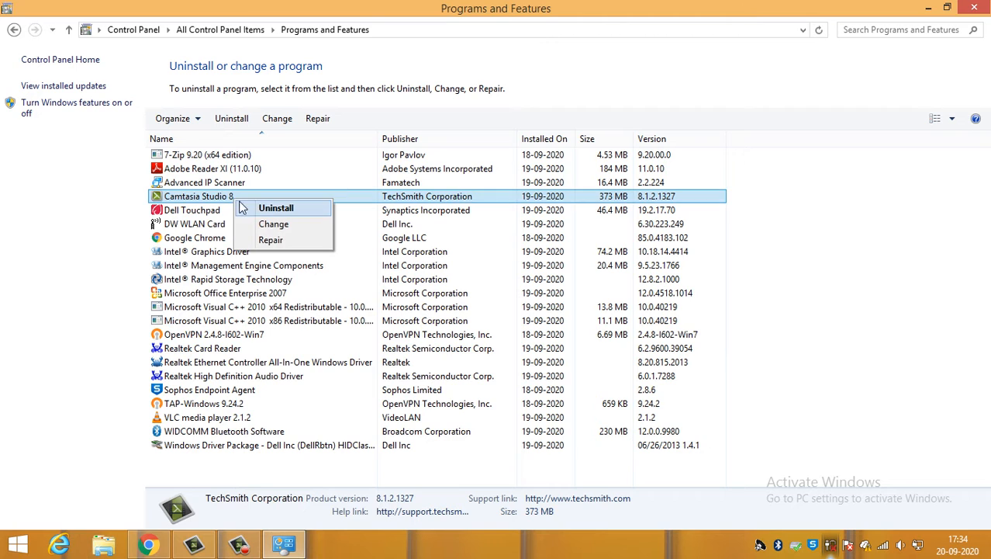
left_click(262, 209)
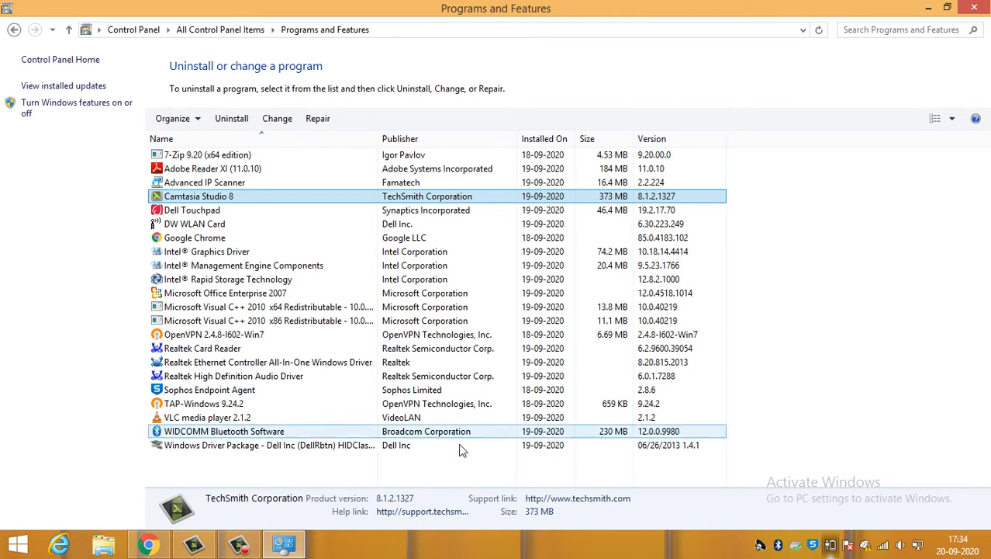
- Clear the program selection and return to the full list of Control Panel items
left_click(237, 547)
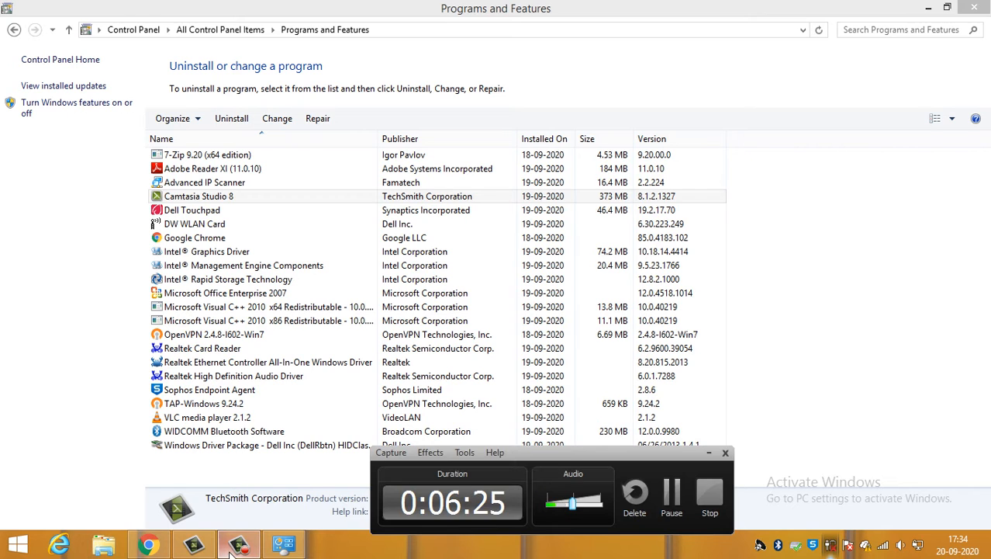
left_click(238, 547)
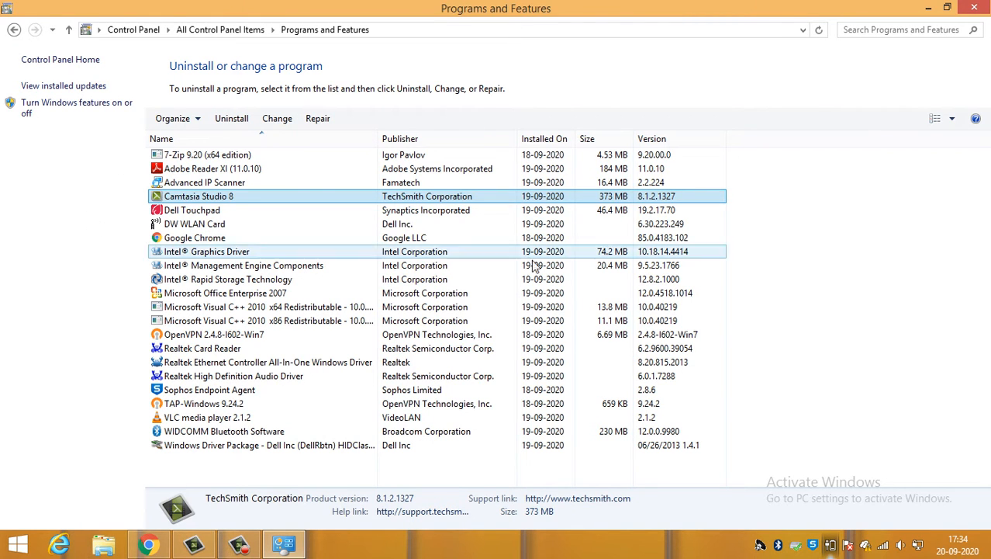
left_click(780, 290)
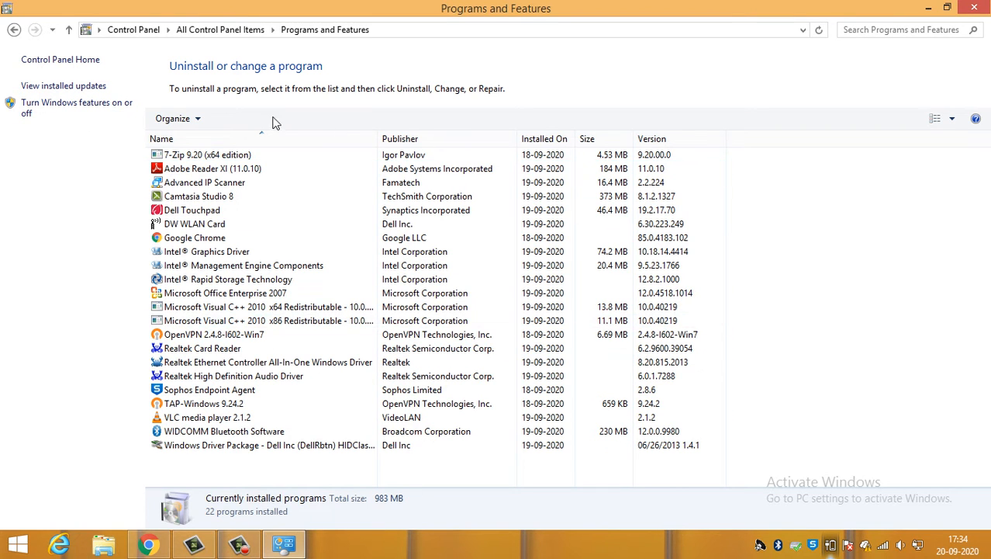
left_click(14, 30)
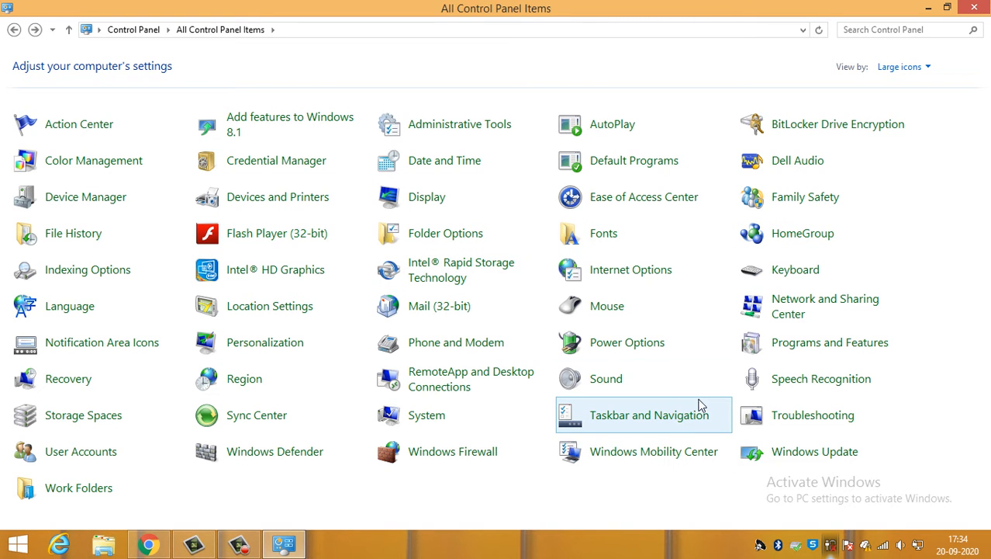
- Open the Balanced power plan's settings and set turning off the display to Never, both on battery and plugged in
left_click(640, 345)
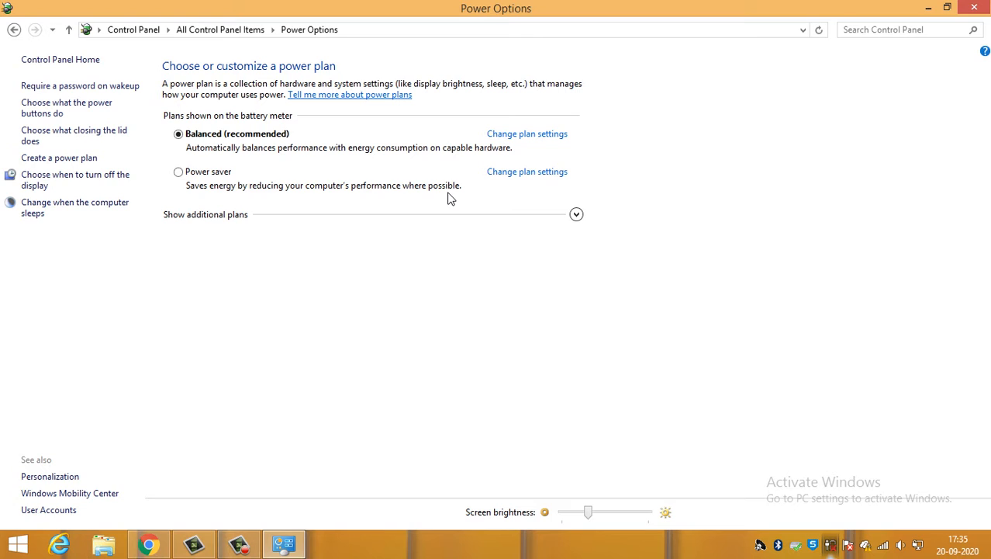
left_click(532, 137)
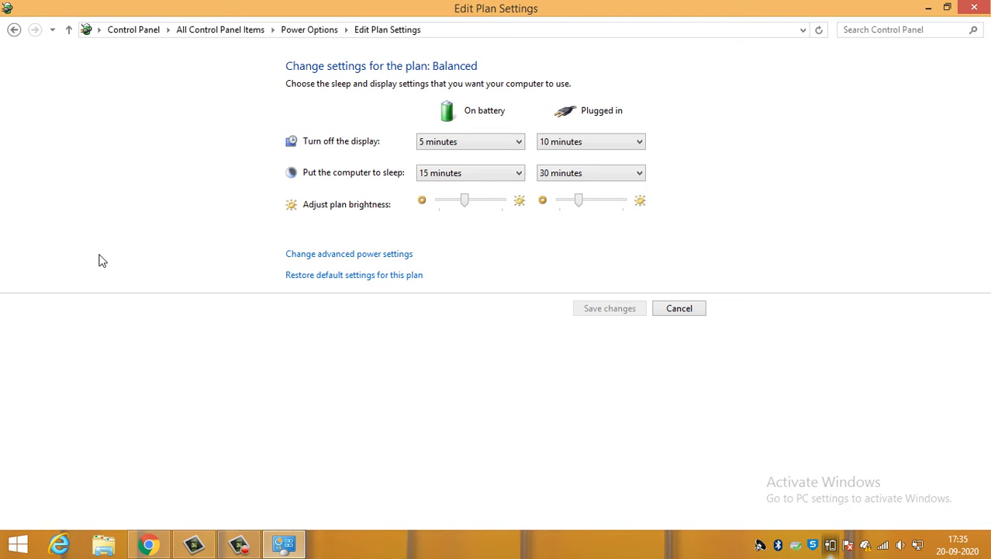
left_click(465, 145)
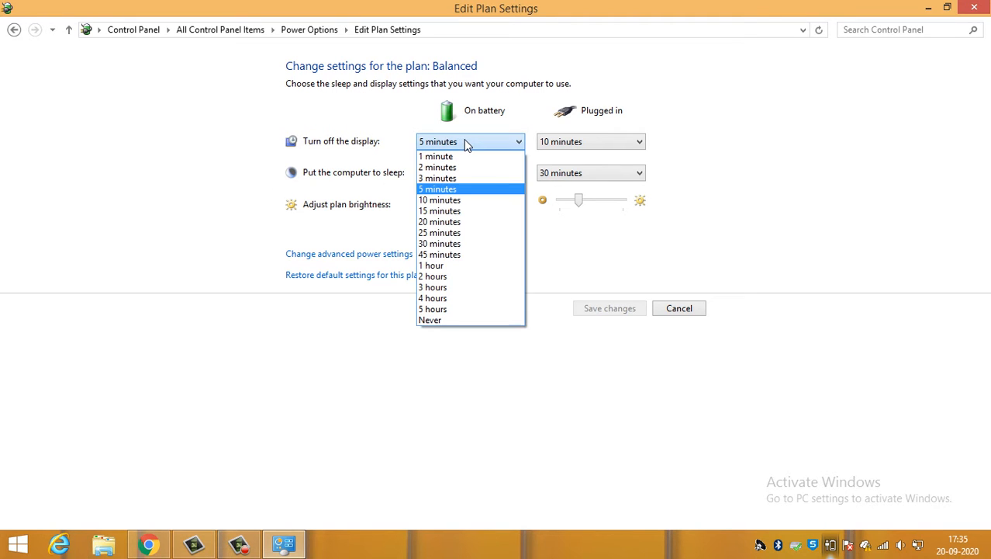
left_click(589, 146)
left_click(586, 143)
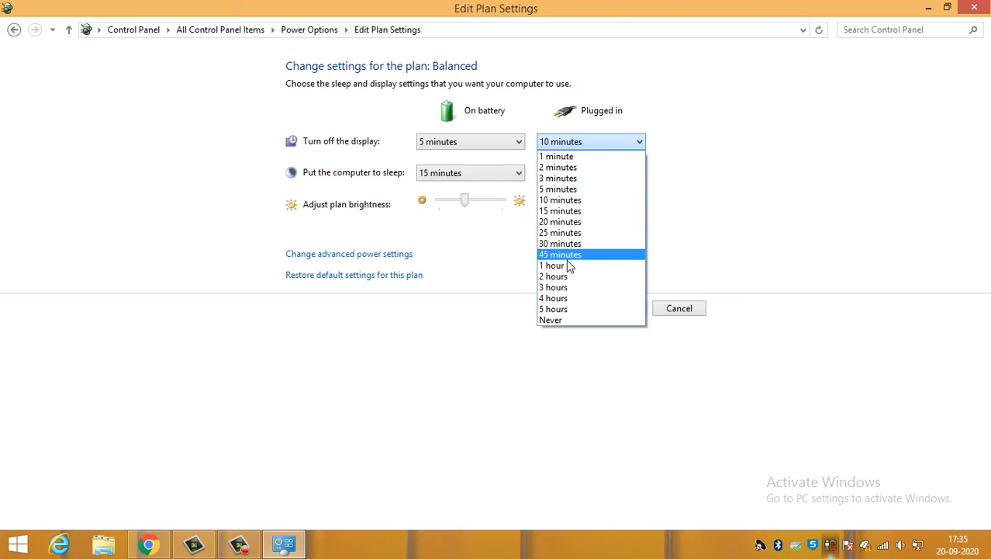
left_click(552, 319)
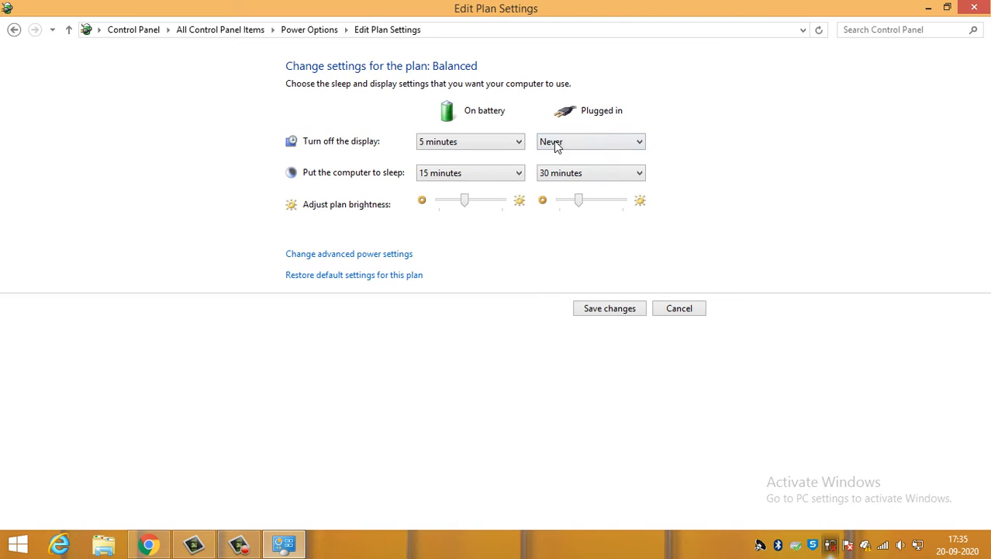
left_click(488, 143)
left_click(430, 320)
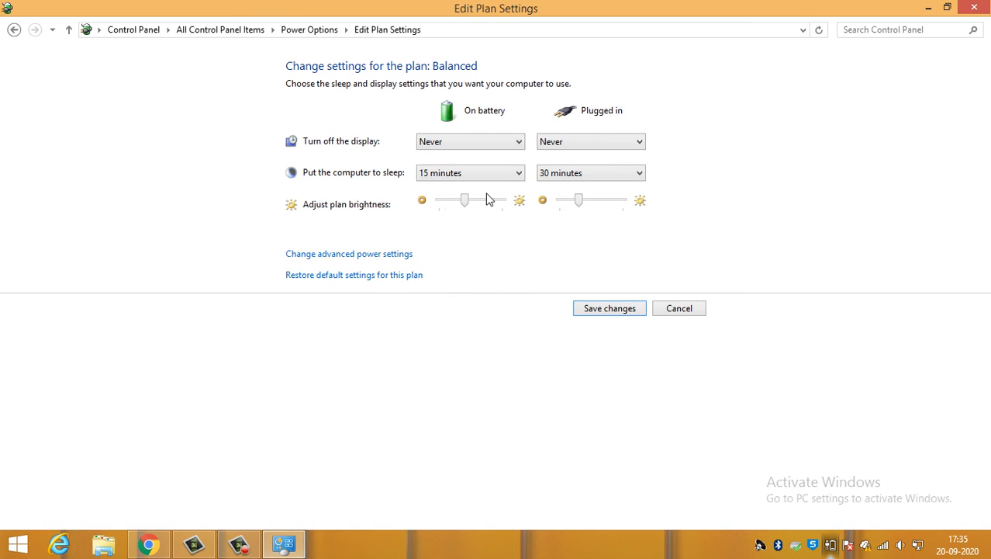
- Set putting the computer to sleep to Never on battery and plugged in for the Balanced plan, and save the changes
left_click(461, 173)
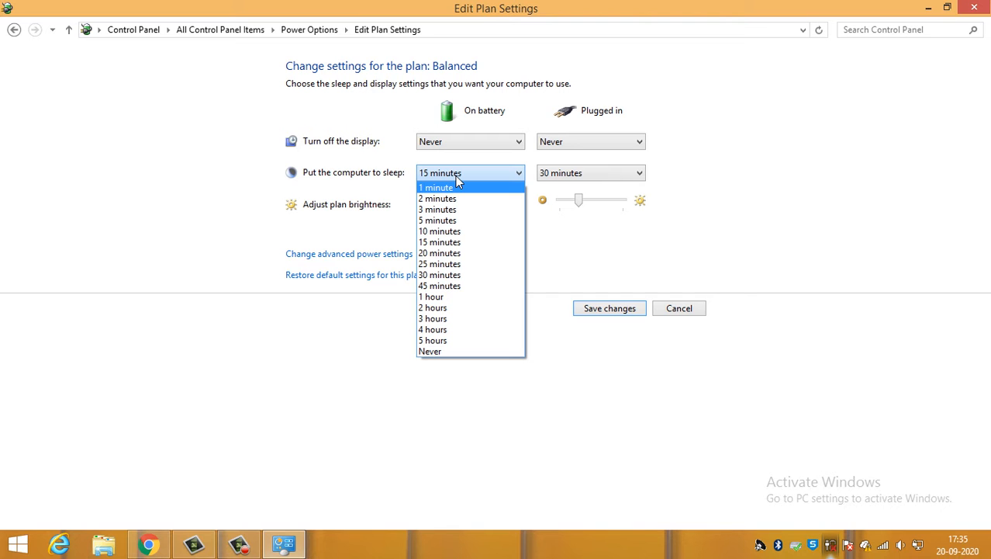
left_click(446, 356)
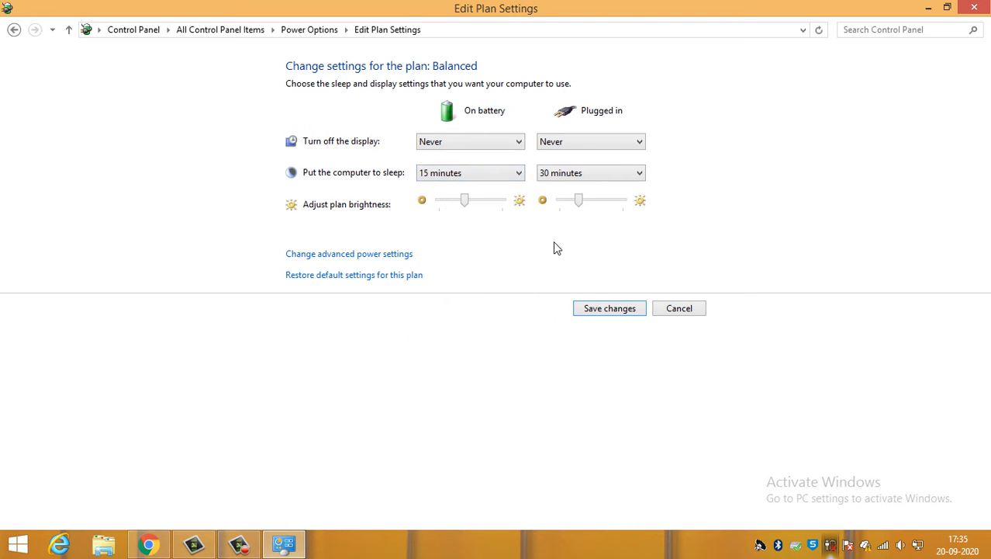
left_click(493, 174)
left_click(448, 344)
left_click(587, 174)
left_click(560, 349)
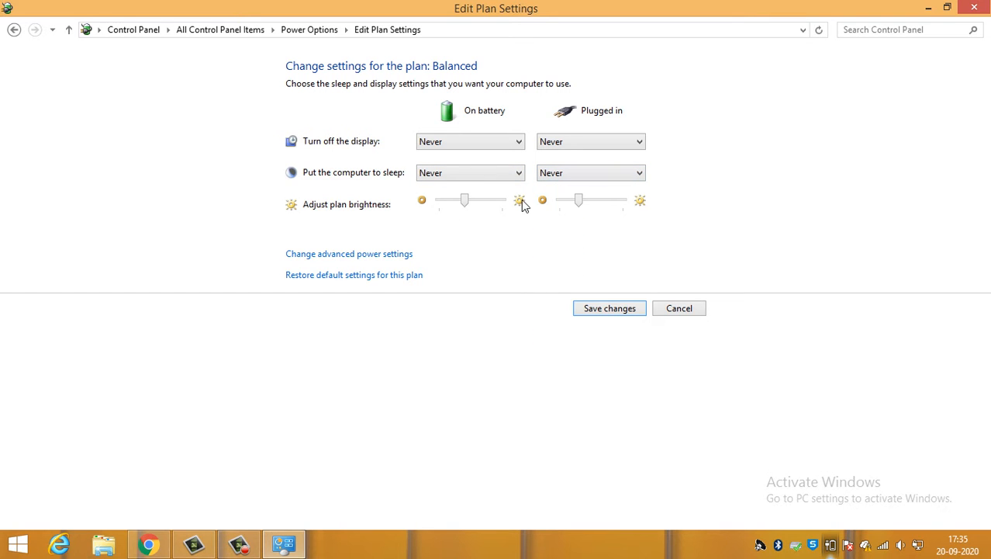
left_click(601, 309)
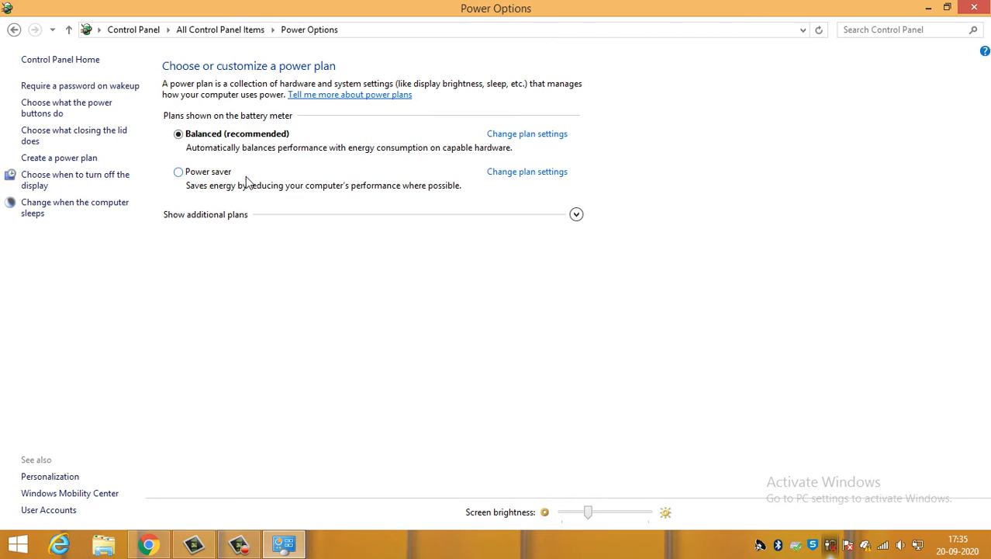
- Open the Power saver plan's settings and set both display turn-off and sleep to Never on battery
left_click(521, 174)
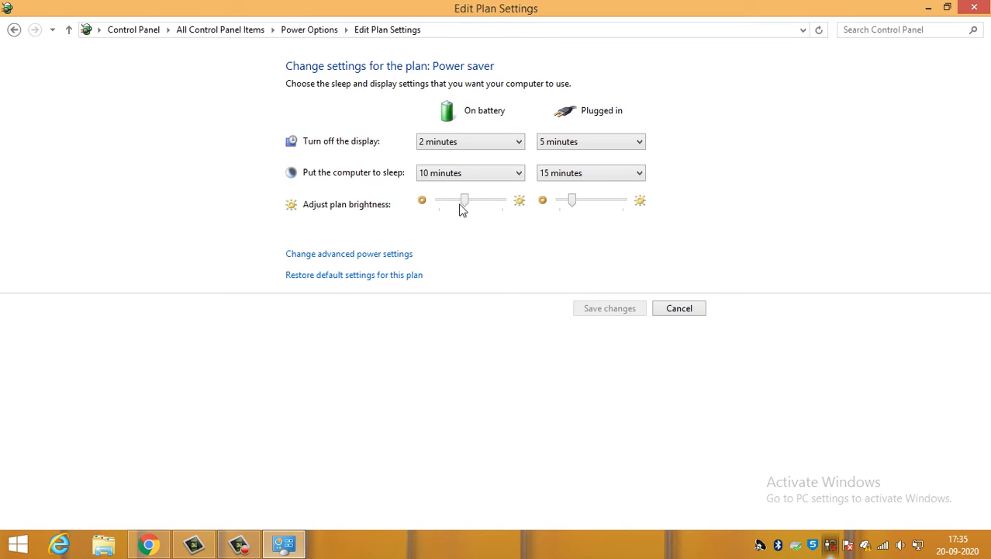
left_click(475, 144)
left_click(443, 323)
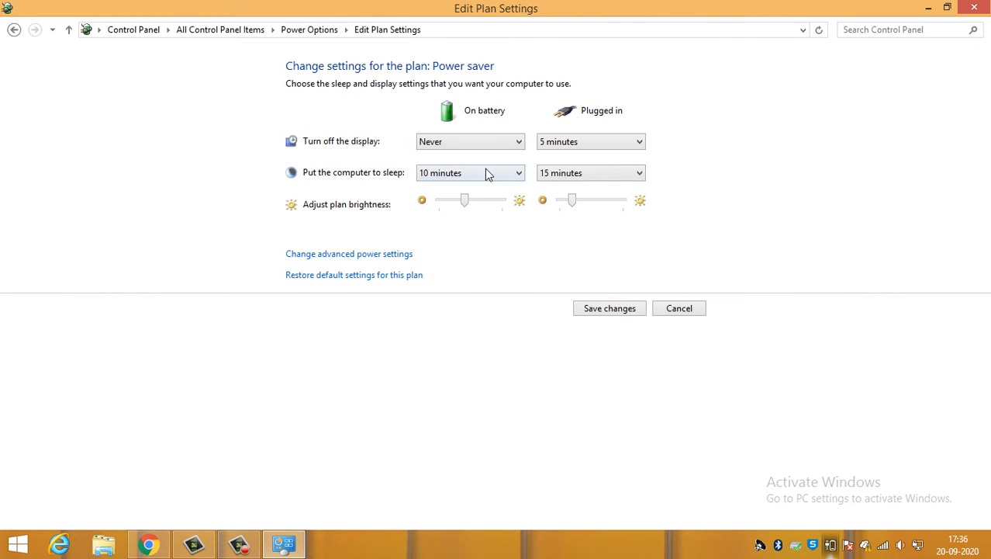
left_click(484, 174)
left_click(497, 350)
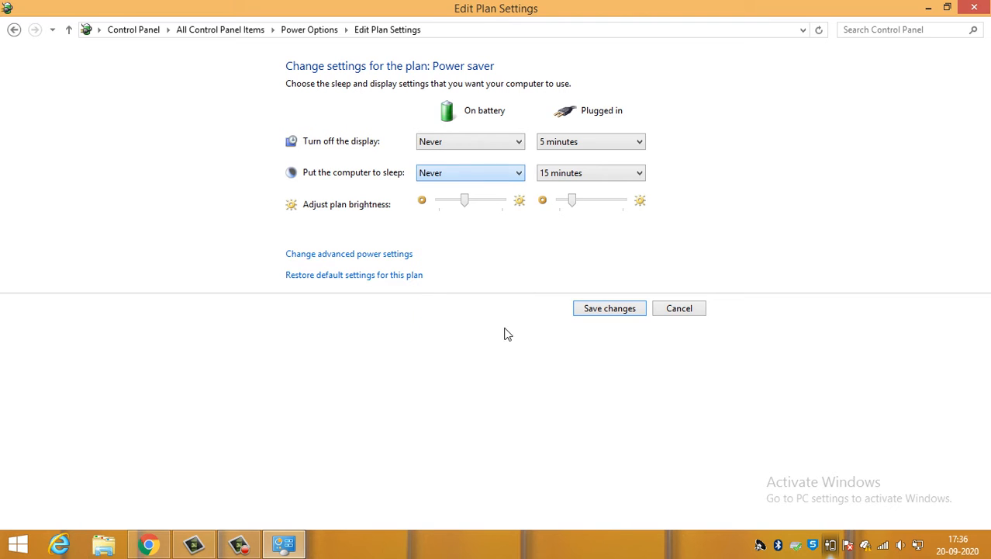
- Set the Power saver plan's display turn-off and sleep to Never when plugged in, and save the changes
left_click(597, 143)
left_click(576, 318)
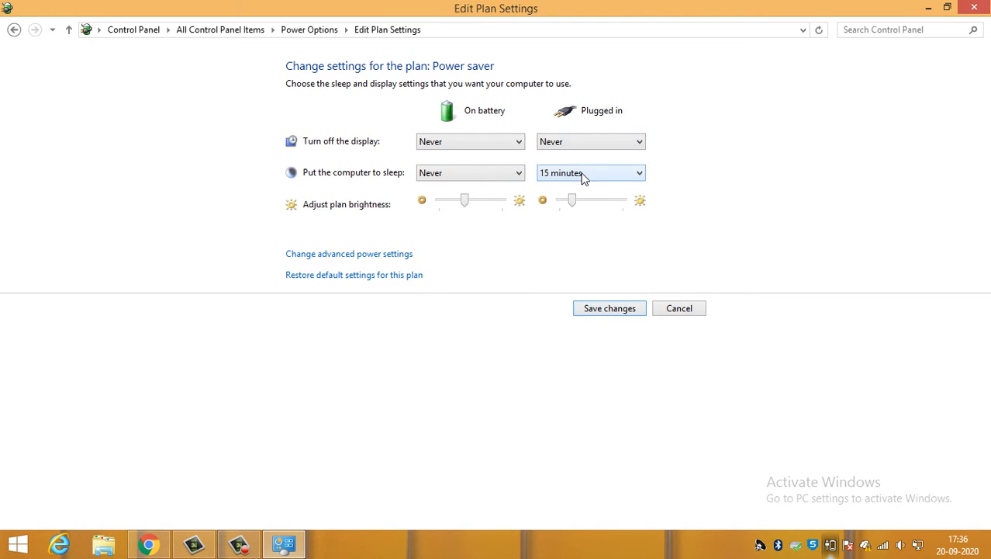
left_click(584, 178)
left_click(551, 351)
left_click(627, 310)
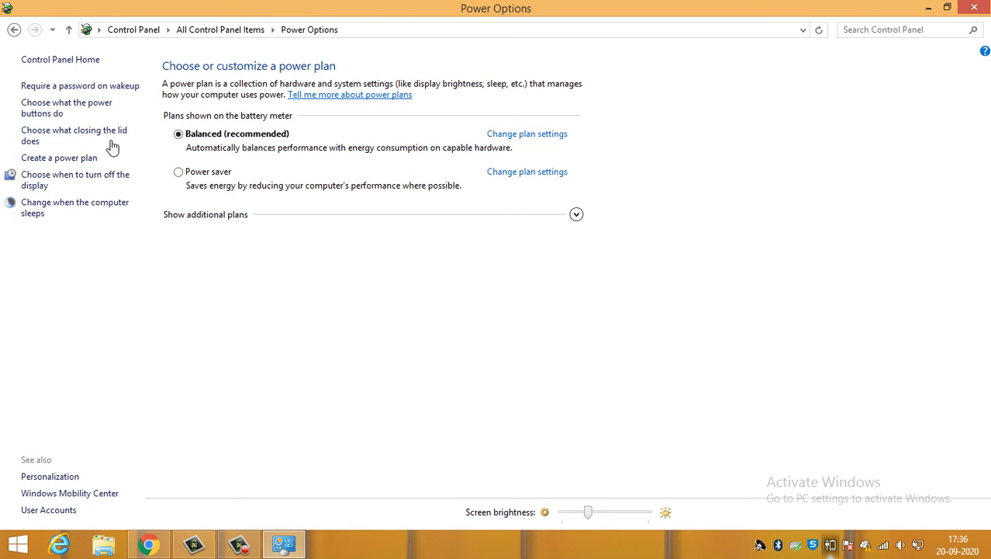
- Return to the full list of Control Panel items and dismiss the Location Information dialog without entering anything
left_click(14, 29)
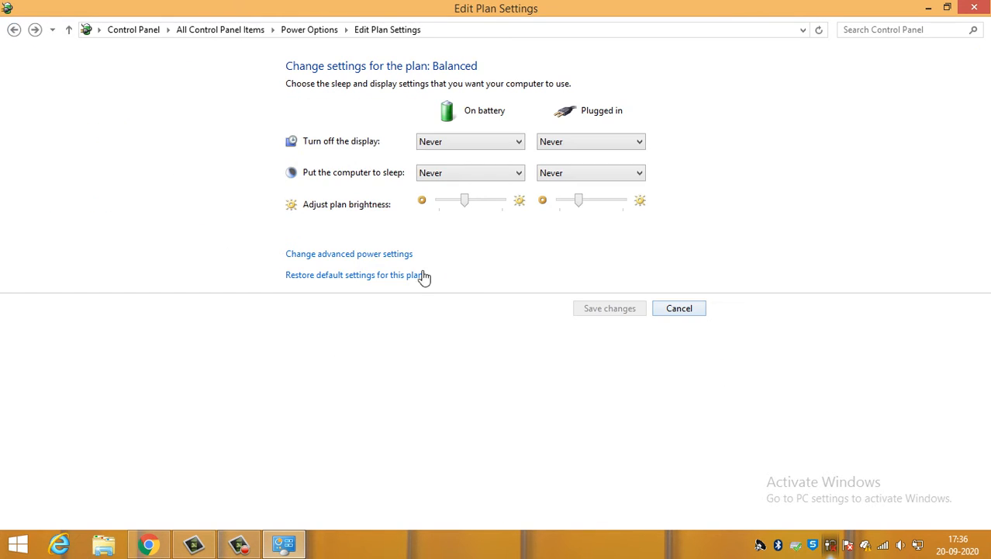
left_click(310, 31)
left_click(225, 31)
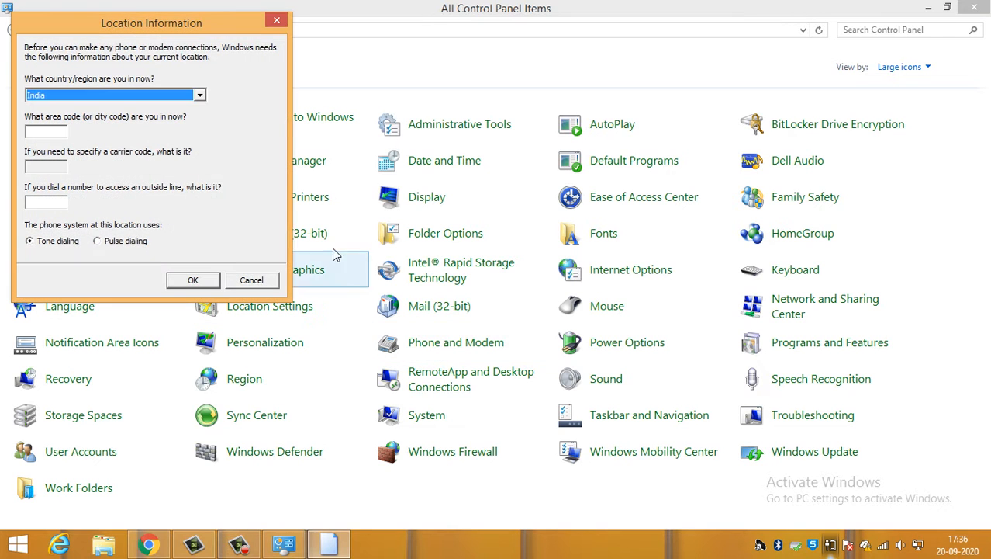
left_click(276, 22)
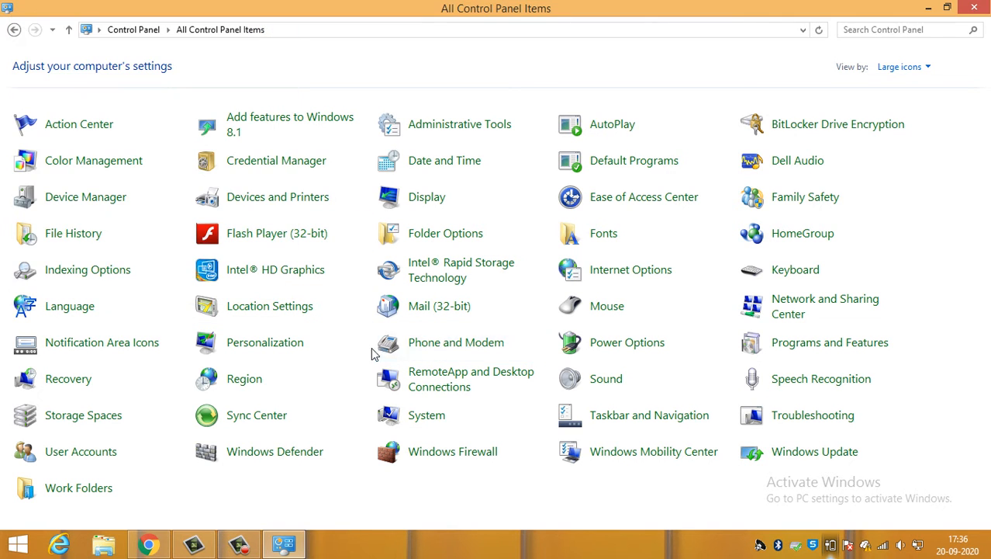
- Open Personalization, examine which desktop icons are enabled, and close the desktop icon settings without changes
left_click(262, 355)
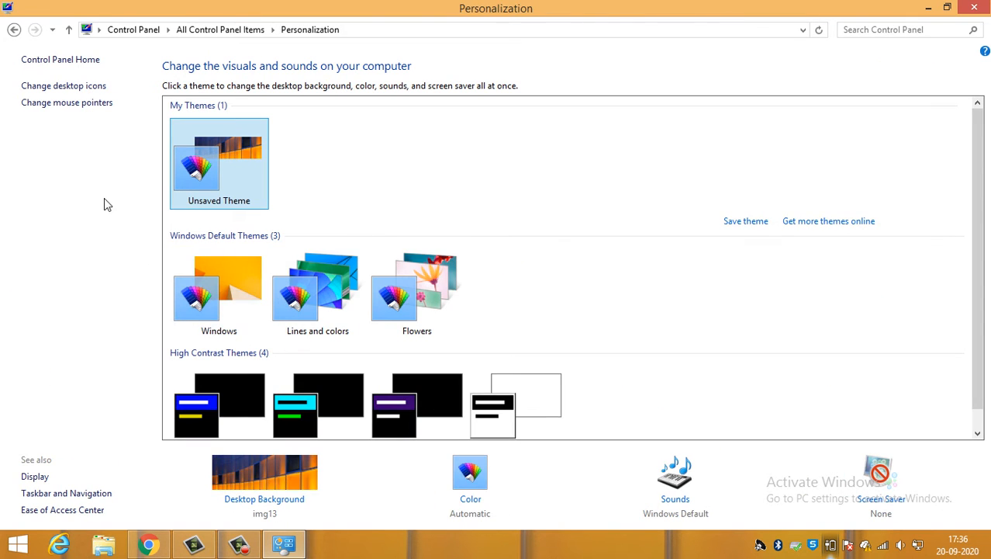
left_click(53, 87)
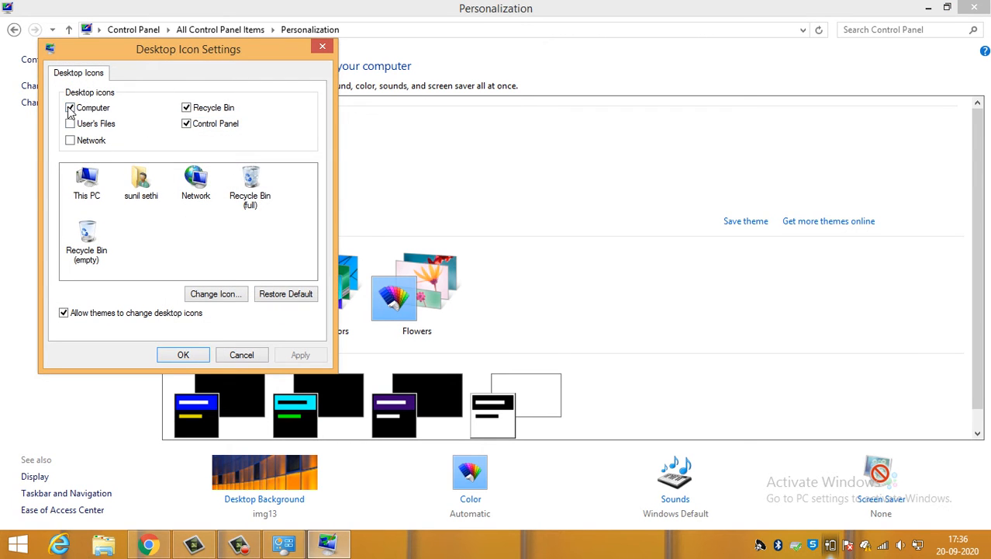
left_click(320, 48)
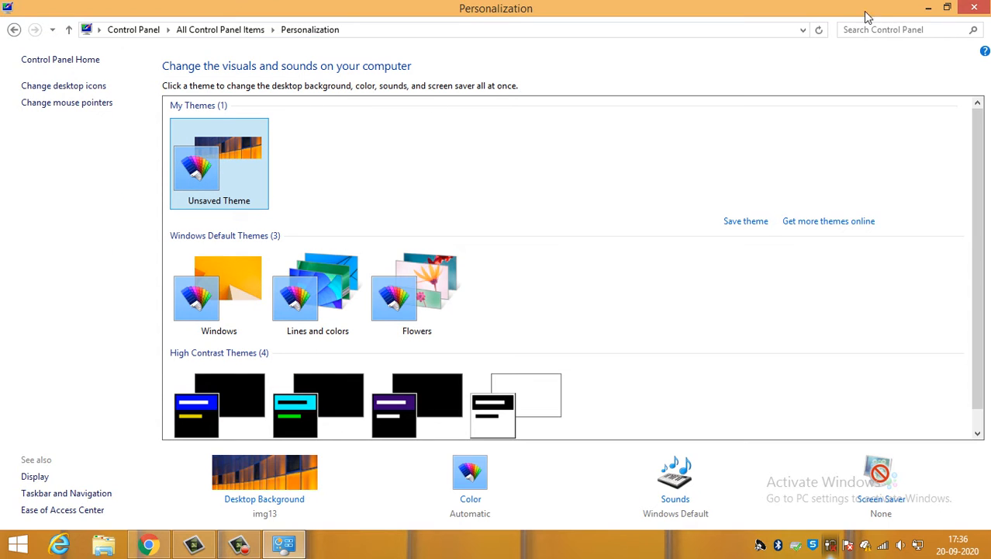
- Open the mouse pointer settings from Personalization and try a faster double-click speed for the mouse buttons
left_click(78, 105)
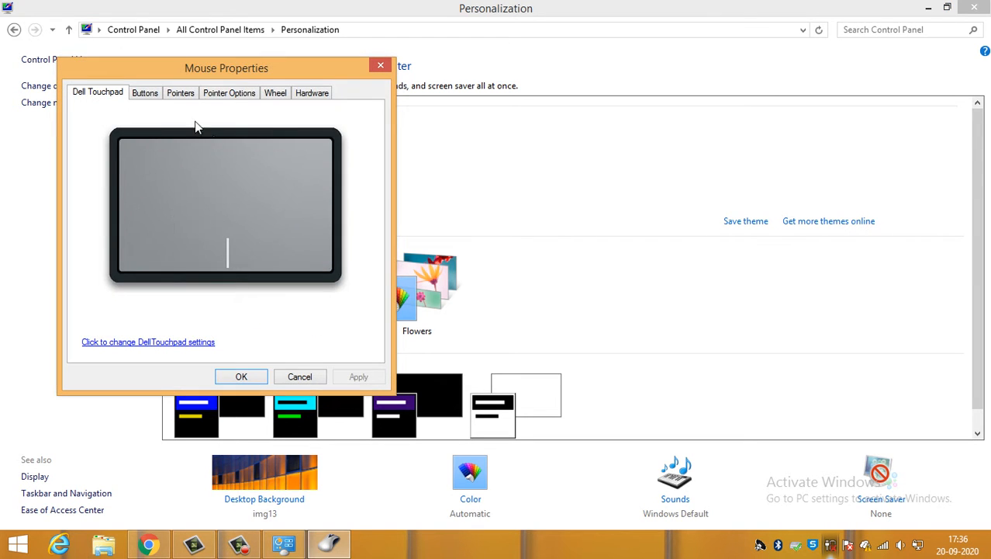
left_click(142, 98)
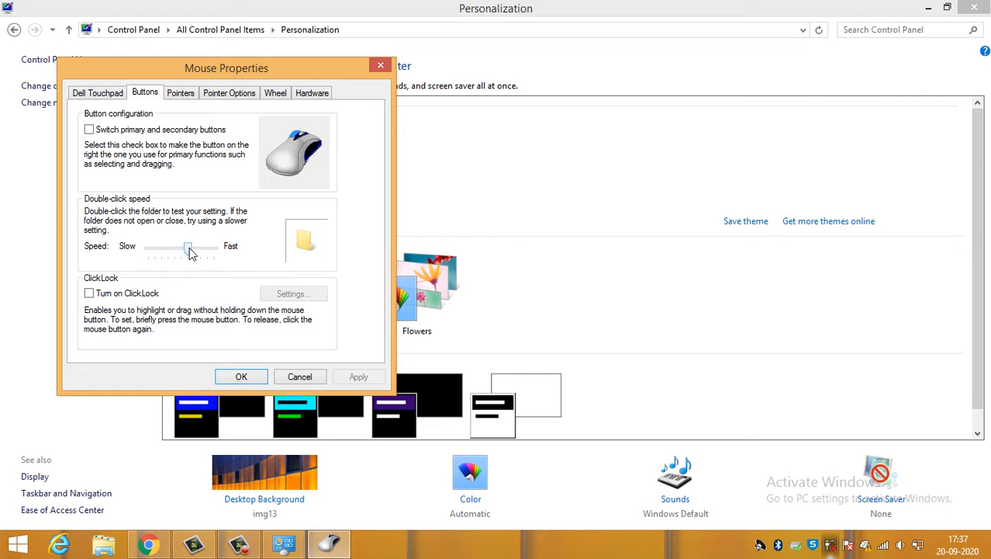
left_click(190, 252)
left_click_drag(185, 250, 194, 253)
- Try other pointer schemes for the mouse, such as Windows Black (large) (system scheme)
left_click(191, 95)
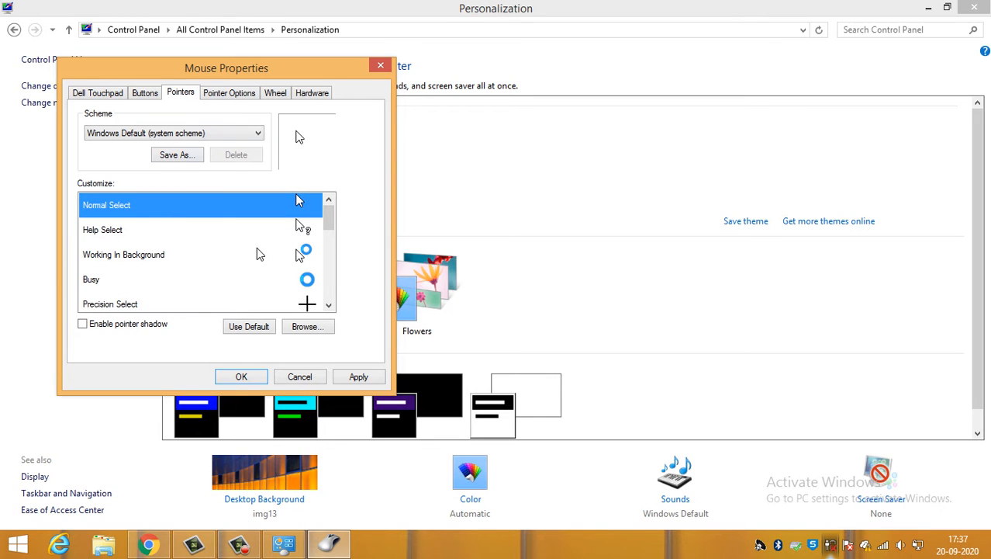
scroll(264, 262, "down", 4)
scroll(264, 261, "up", 10)
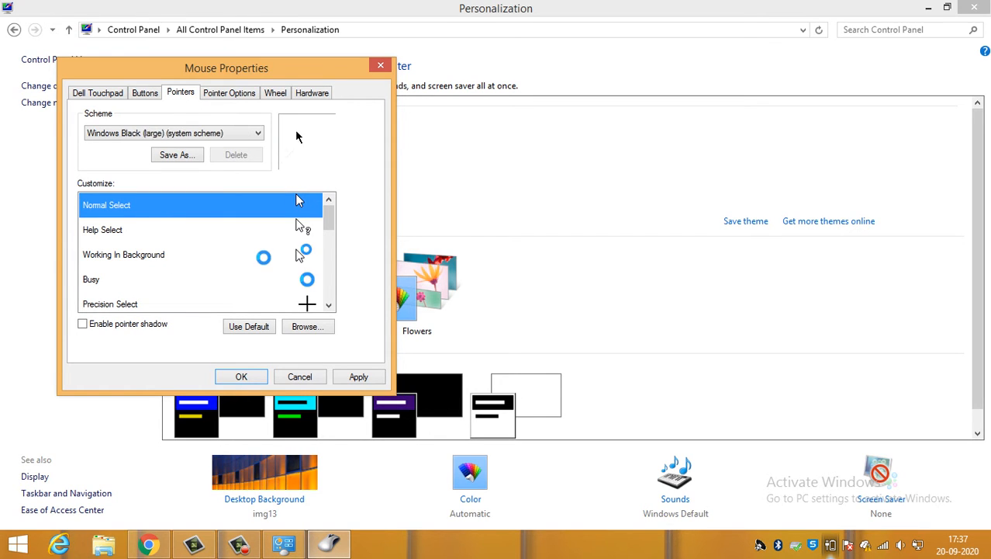
- Try a faster pointer speed, examine the wheel, hardware and touchpad settings, and close Mouse Properties without applying changes
left_click(227, 93)
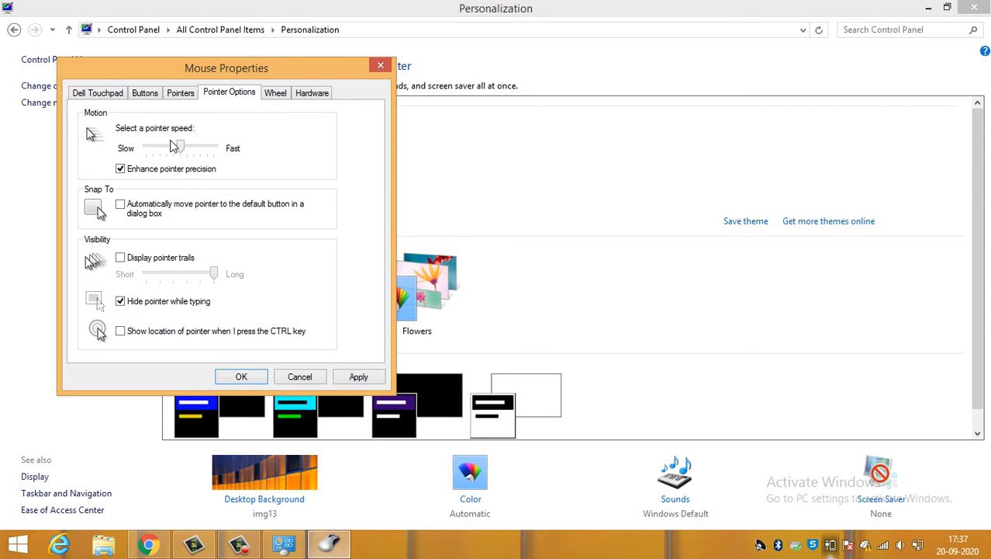
left_click_drag(175, 146, 189, 149)
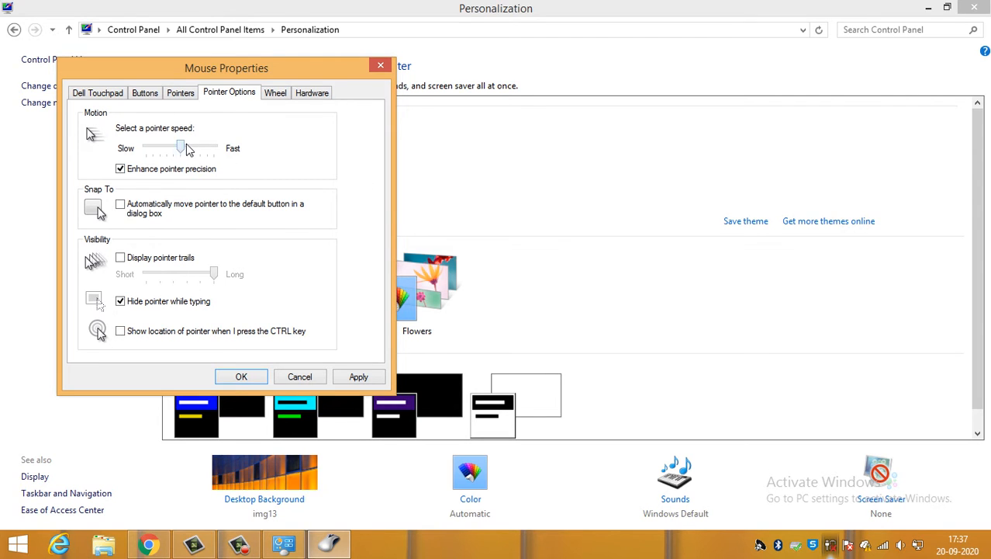
left_click(272, 101)
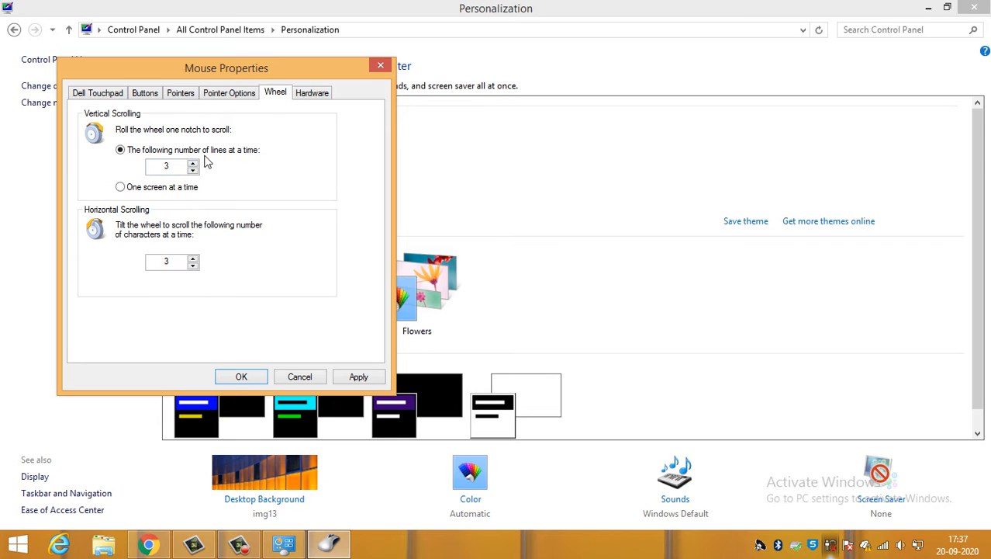
left_click(326, 94)
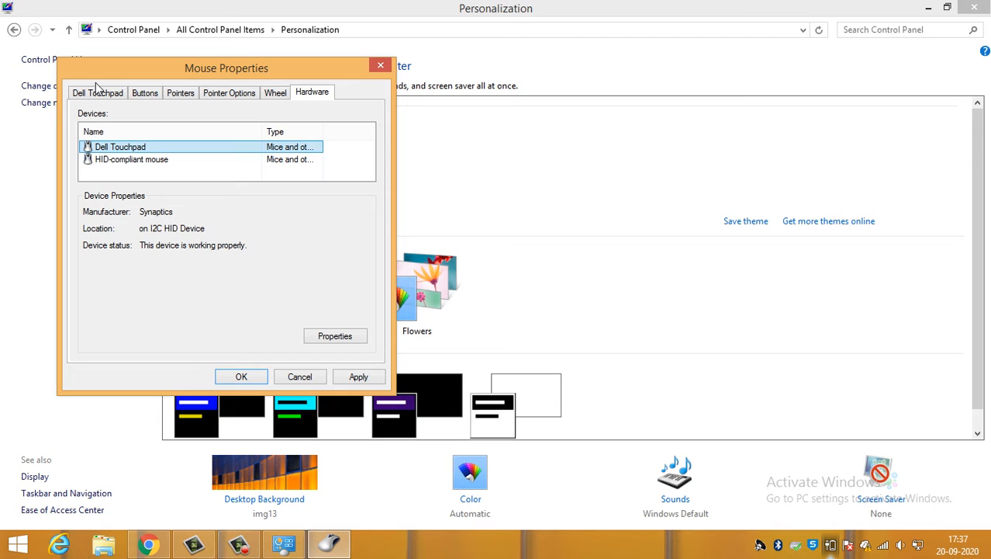
left_click(118, 94)
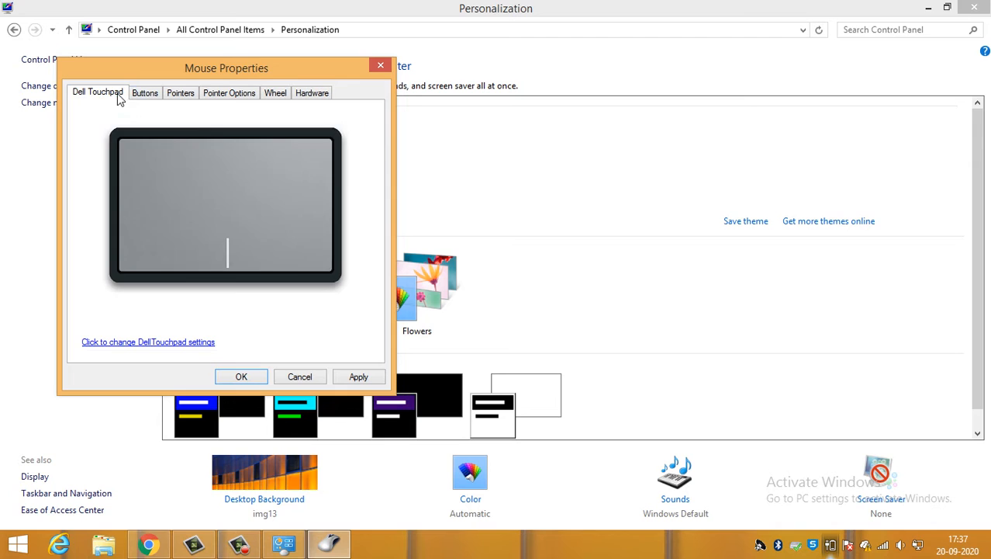
left_click(380, 67)
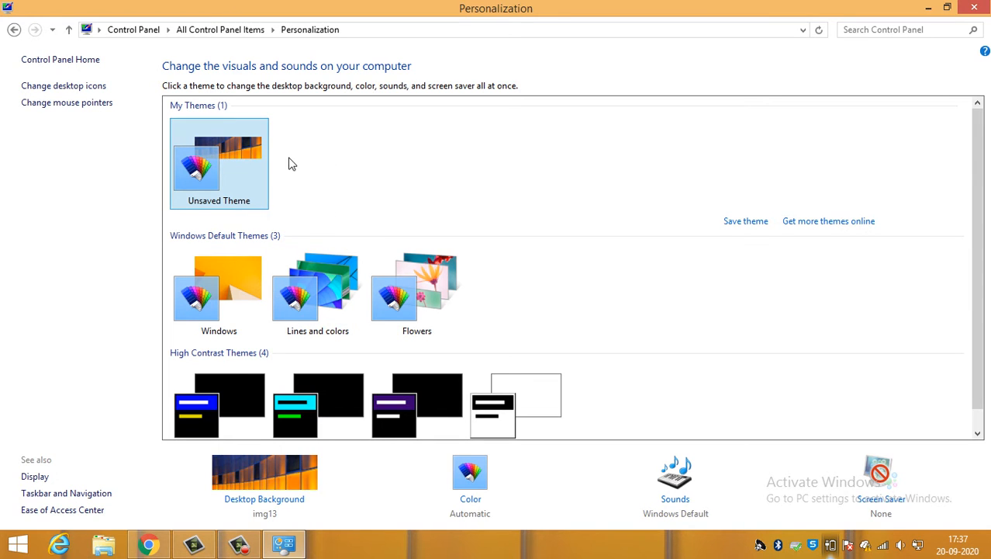
- Try the Windows default theme, switch back to the Unsaved Theme, and look through the remaining themes
left_click(240, 290)
left_click(206, 203)
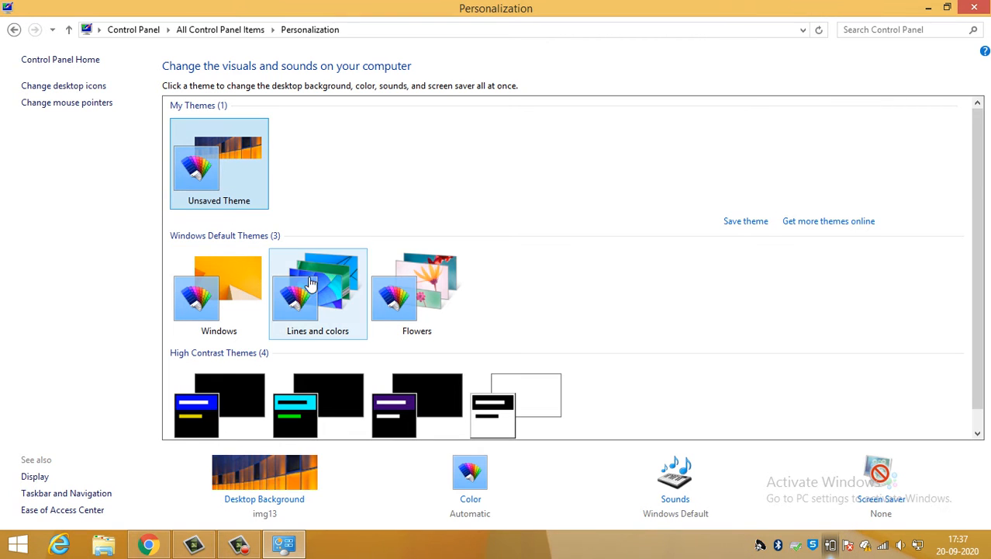
scroll(365, 411, "down", 1)
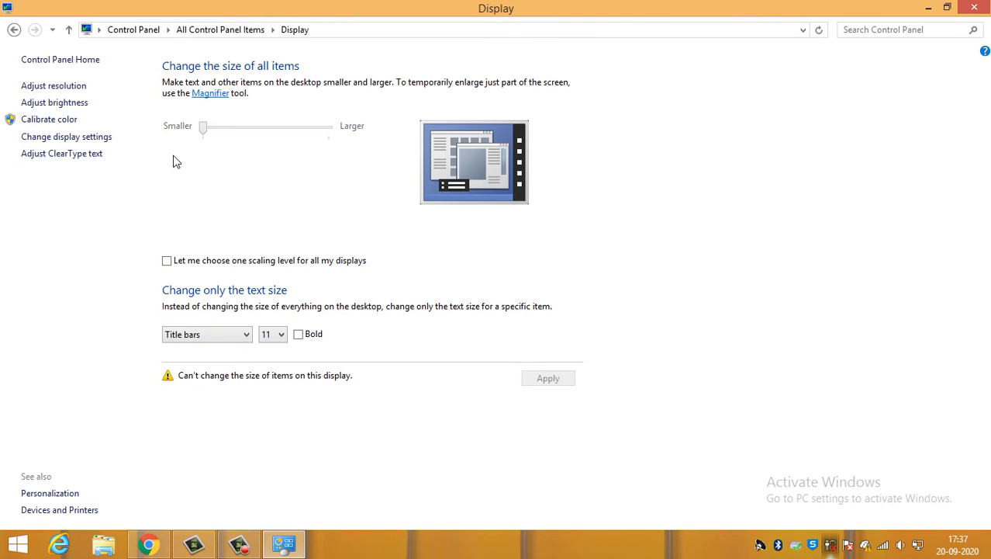
- Try a screen resolution of 1360 × 768 for the Mobile PC Display and revert the display change
left_click(72, 138)
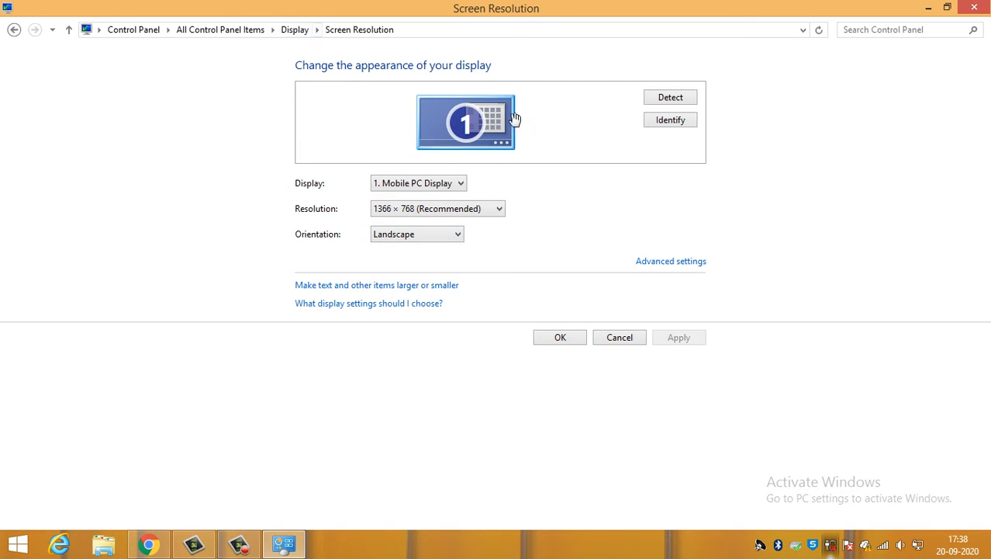
left_click(434, 186)
left_click(468, 208)
left_click(468, 208)
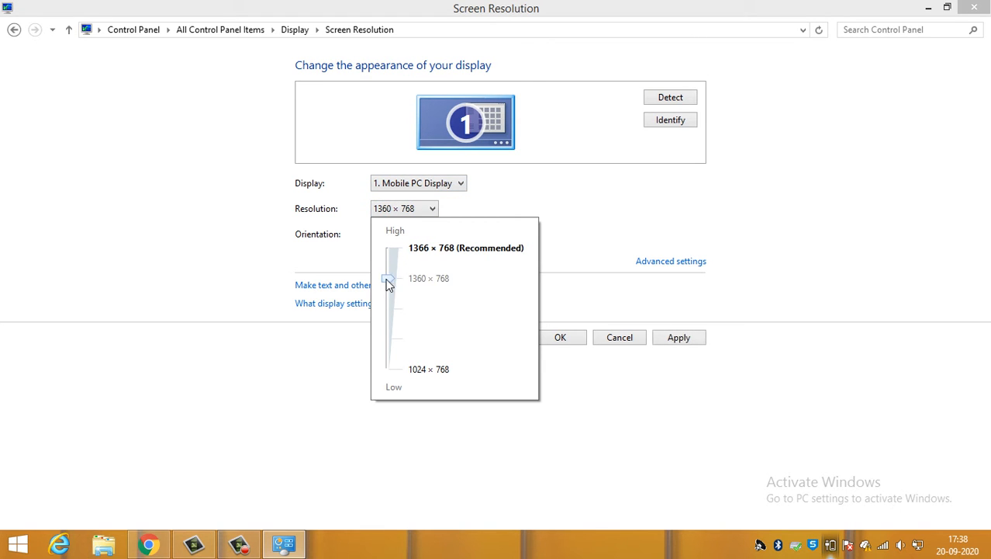
left_click_drag(396, 281, 393, 256)
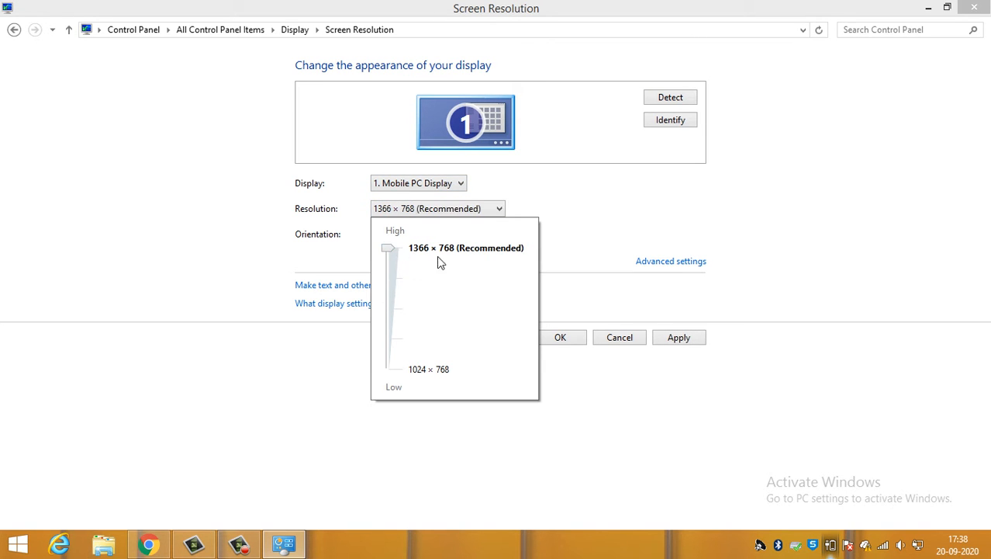
left_click(392, 276)
left_click(567, 388)
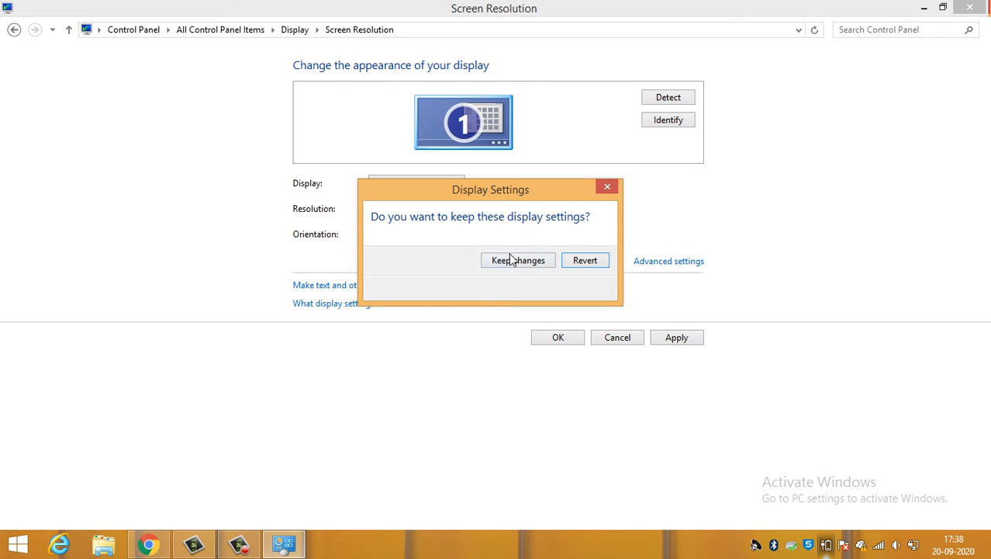
left_click_drag(511, 184, 286, 256)
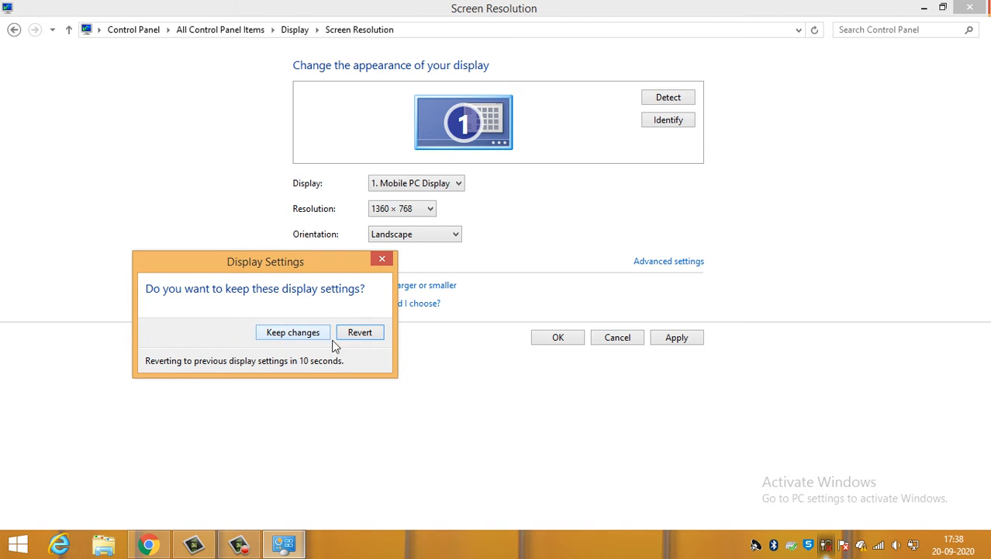
left_click(363, 335)
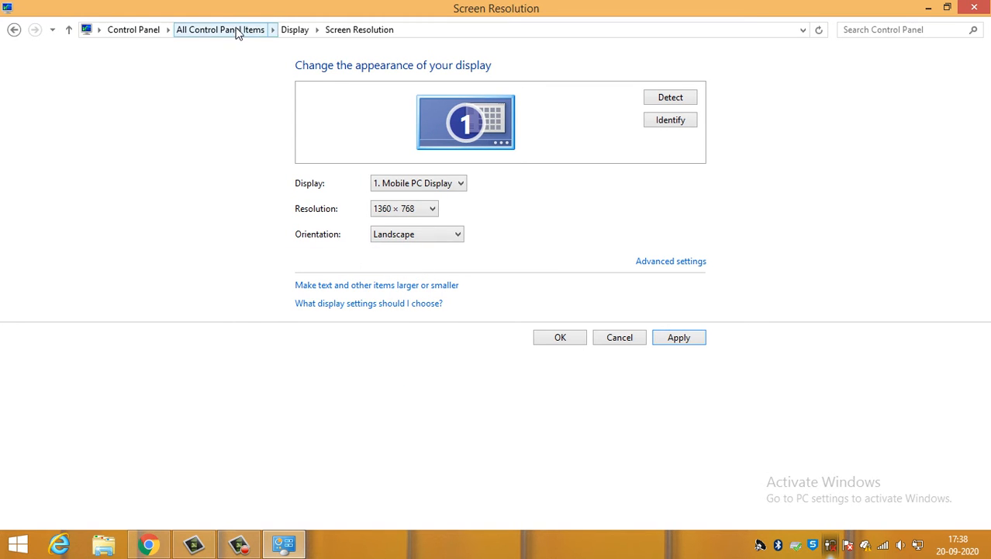
- Open the system icons list from Notification Area Icons and check the on/off choices for Input Indicator
left_click(238, 31)
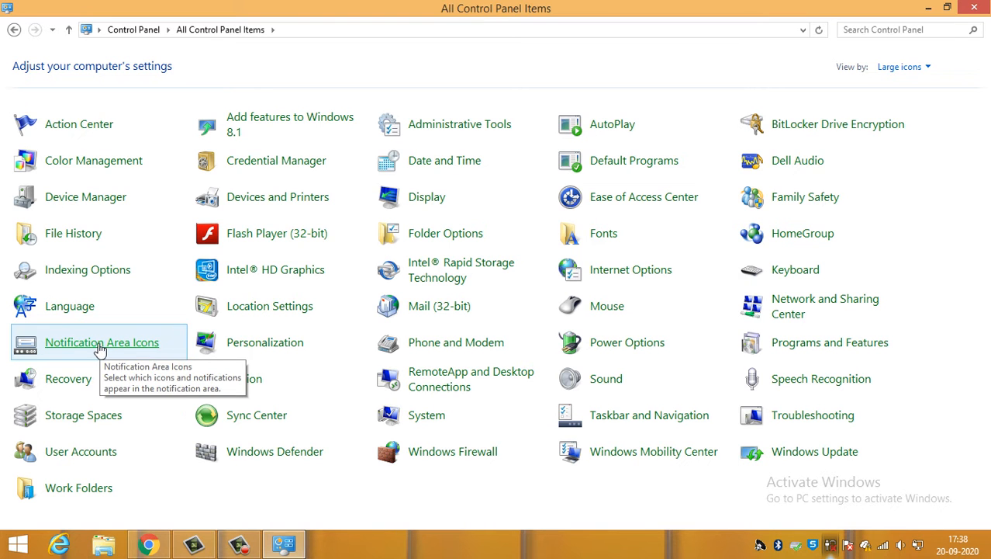
left_click(90, 350)
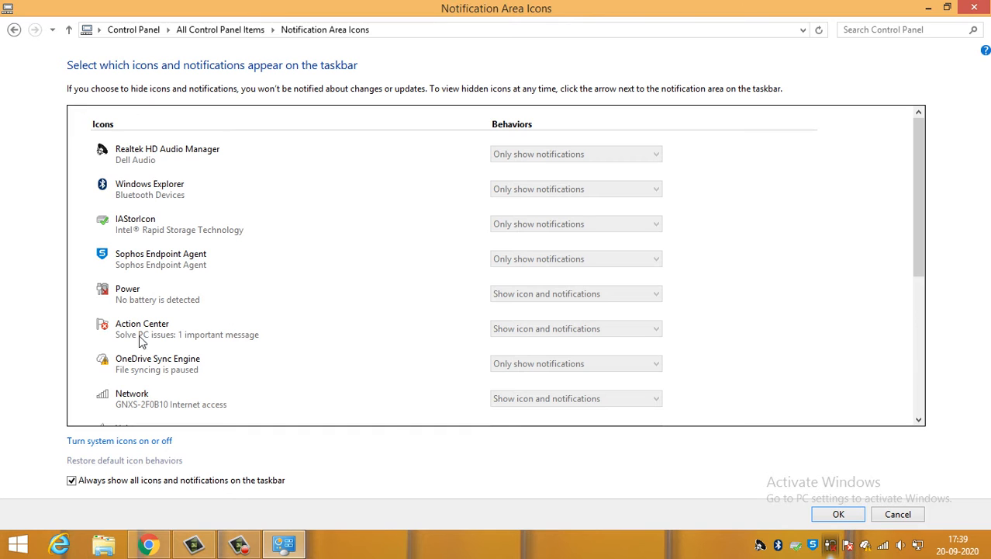
left_click(122, 441)
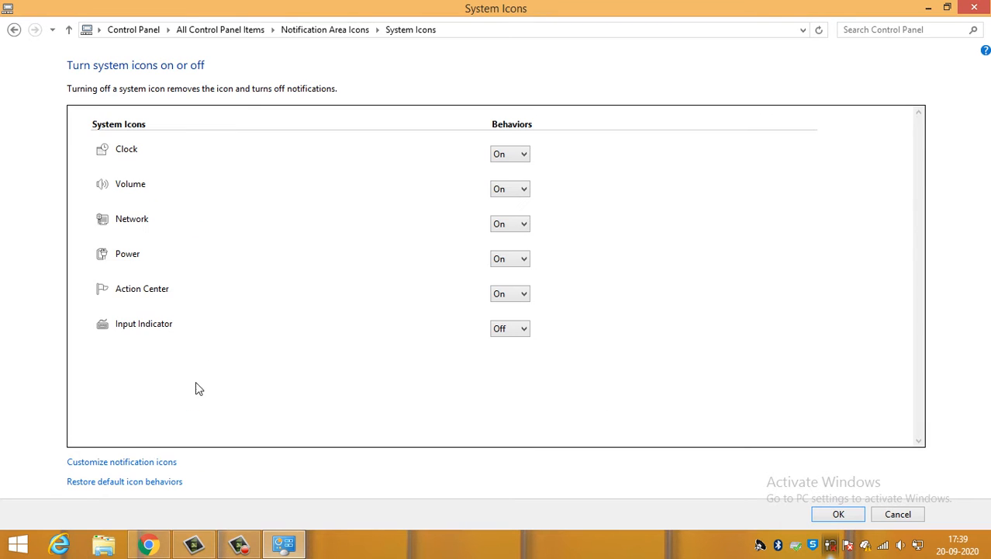
left_click(512, 328)
left_click(514, 333)
- Try turning the Clock system icon off and back on, and leave the notification area settings without saving
left_click(512, 154)
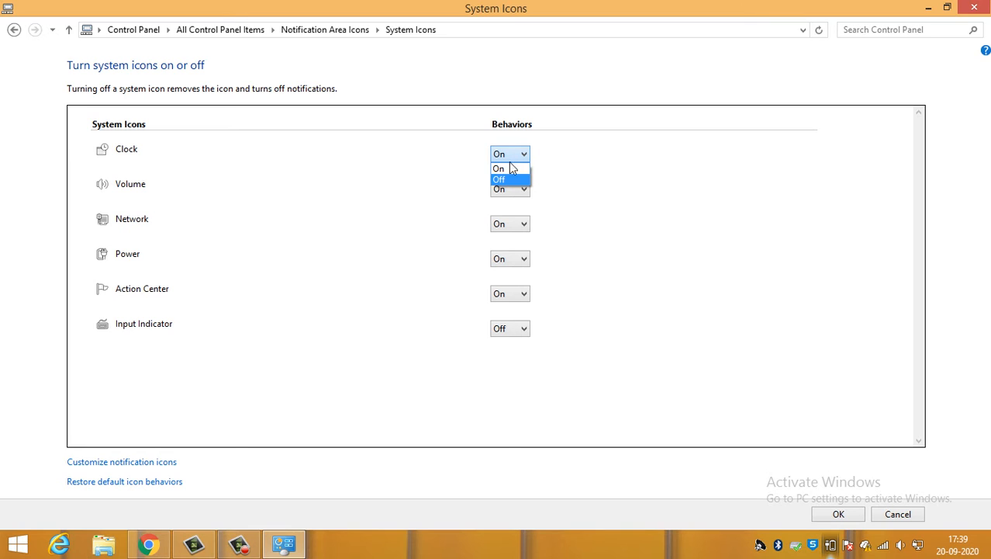
left_click(508, 181)
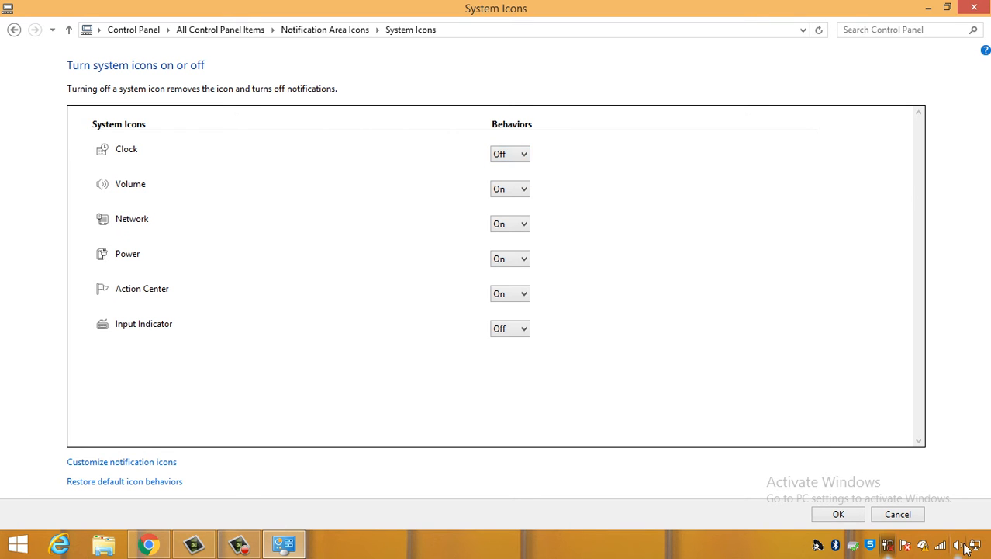
left_click(519, 155)
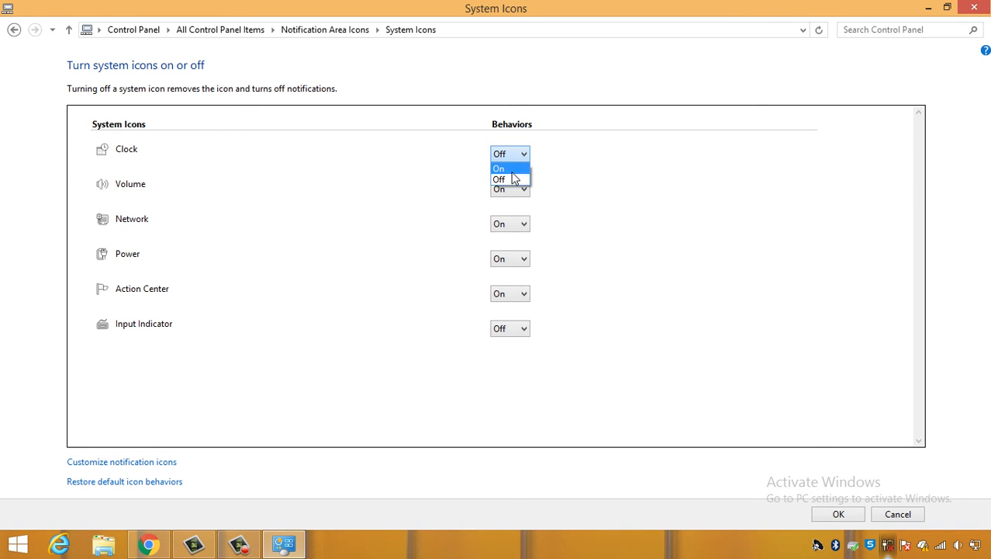
left_click(500, 169)
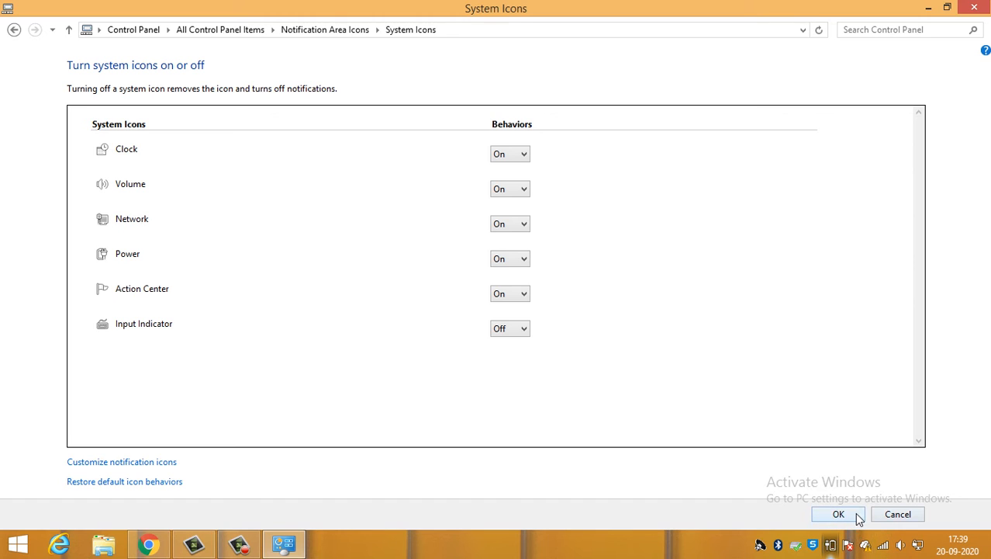
left_click(890, 515)
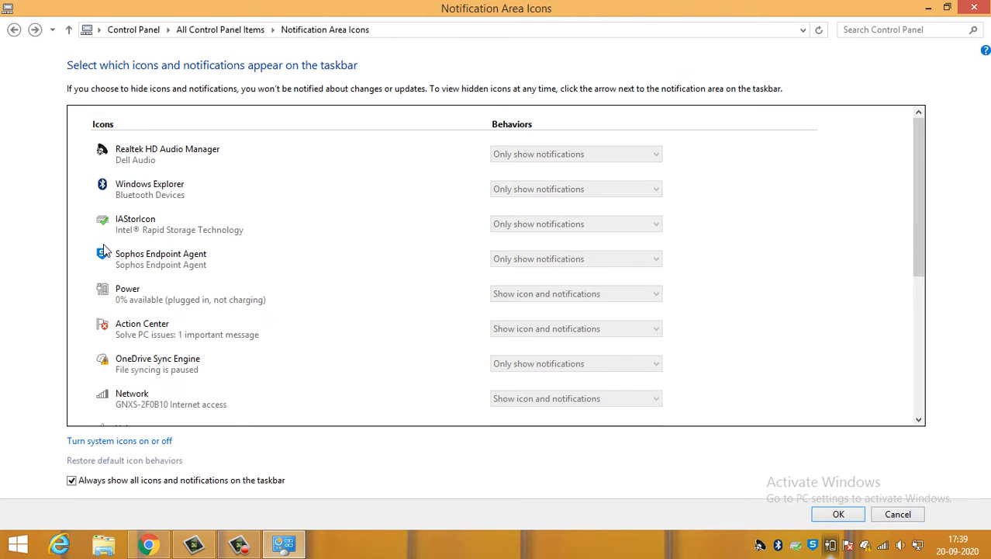
left_click(896, 516)
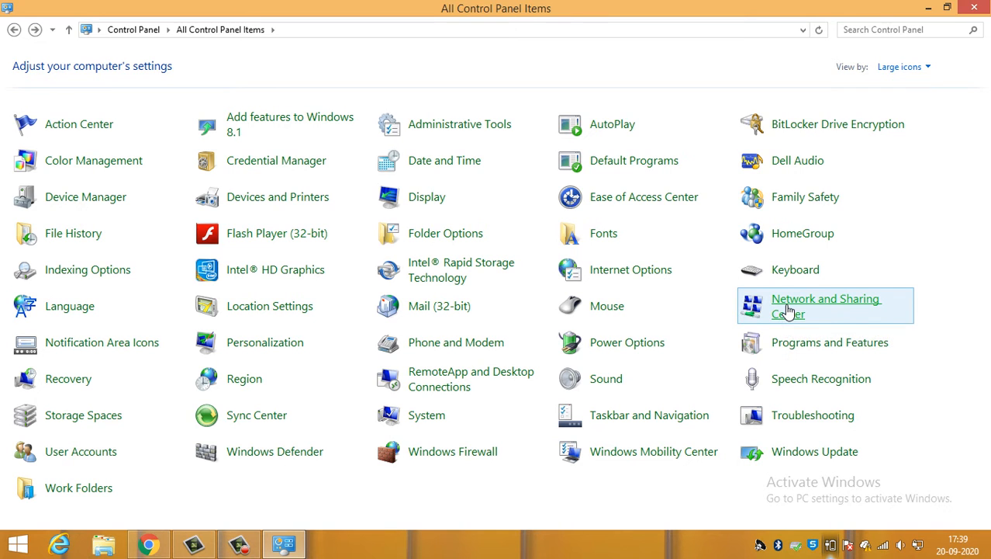
- Open the adapter settings from Network and Sharing Center, look over the network connections and refresh the list
left_click(757, 314)
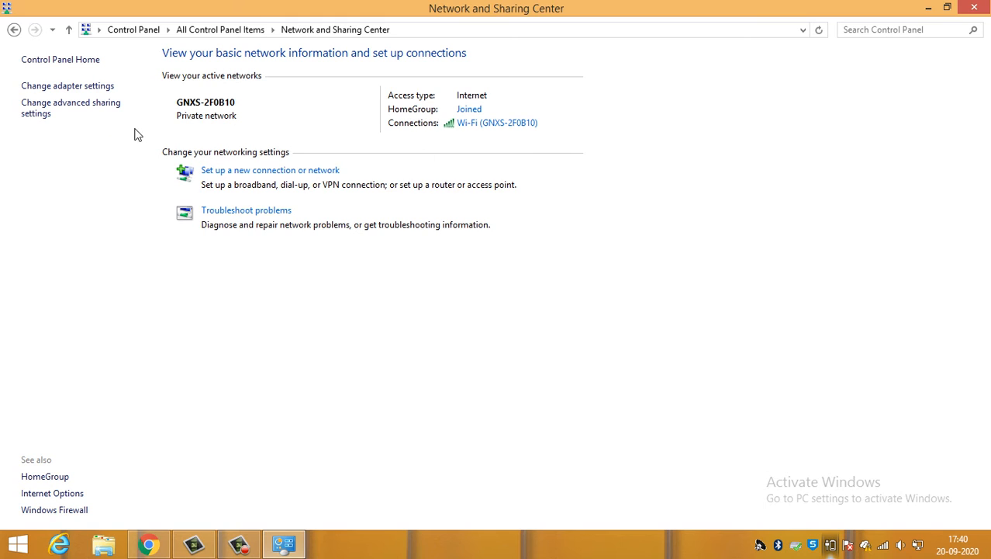
left_click(60, 90)
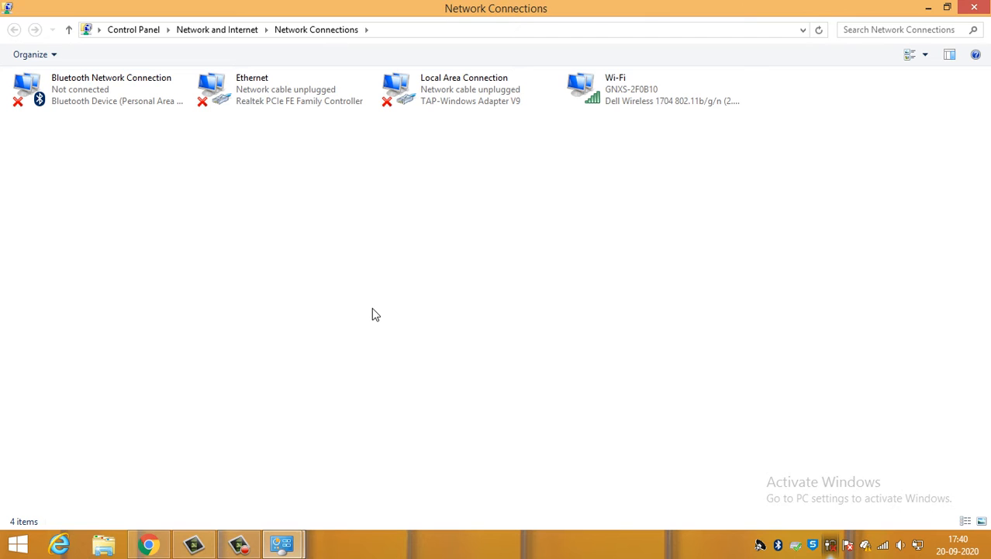
left_click(416, 97)
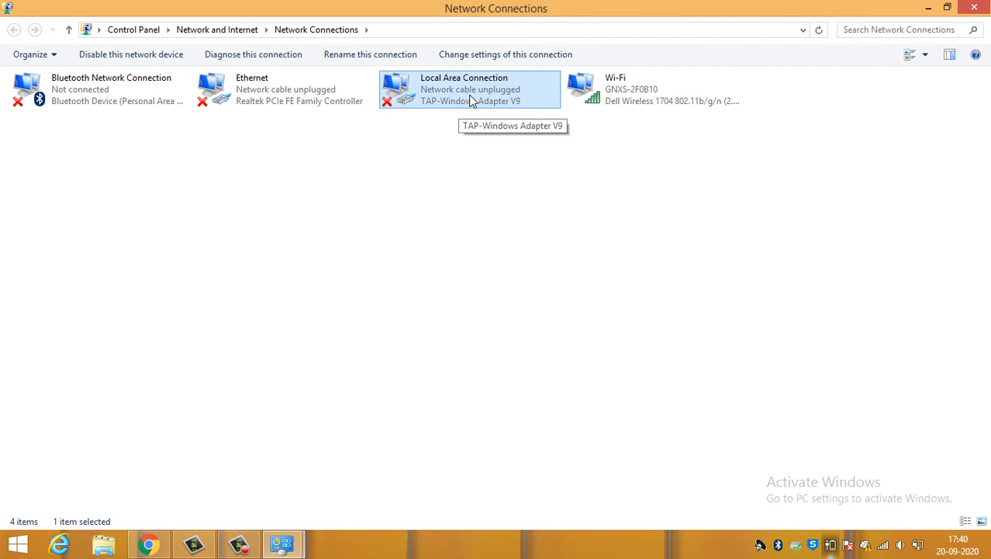
left_click(628, 98)
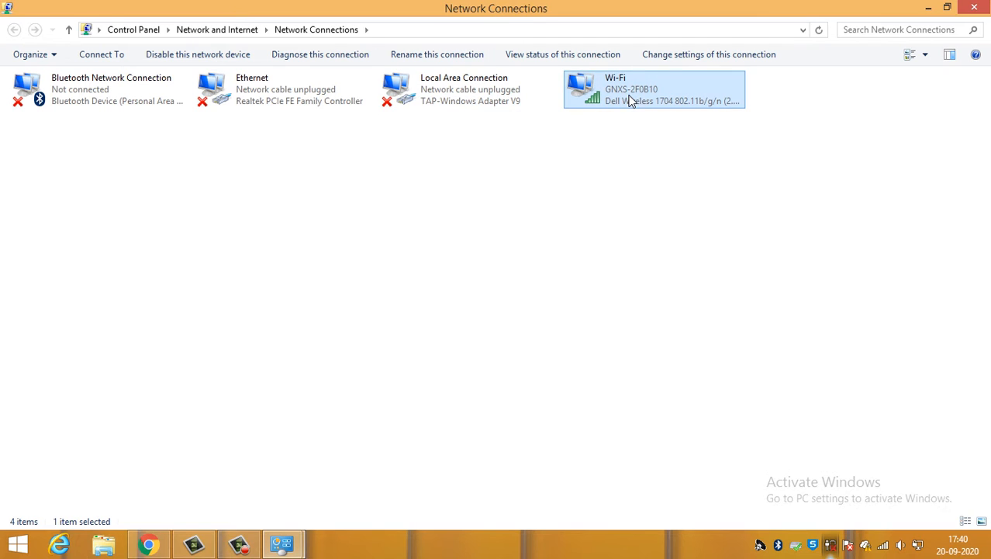
left_click(278, 88)
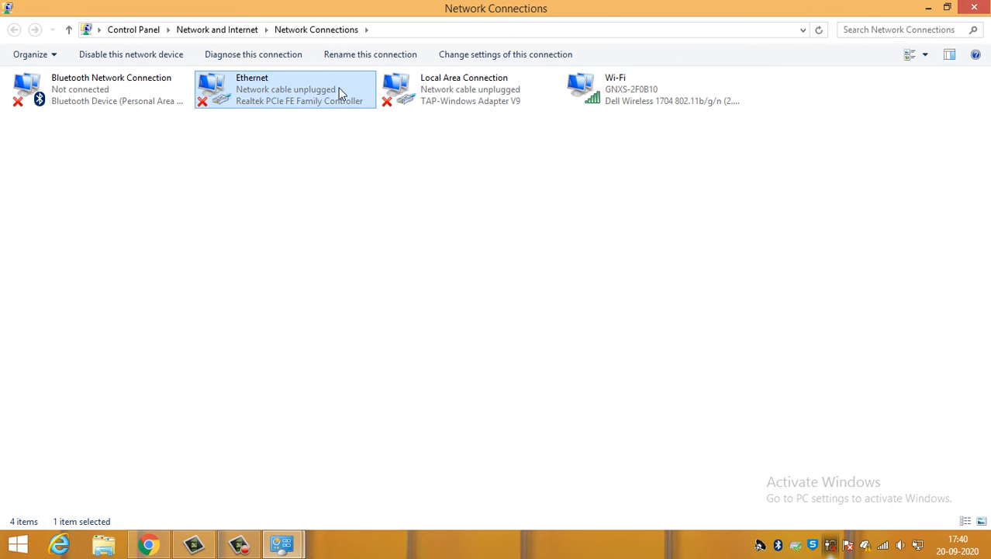
right_click(154, 200)
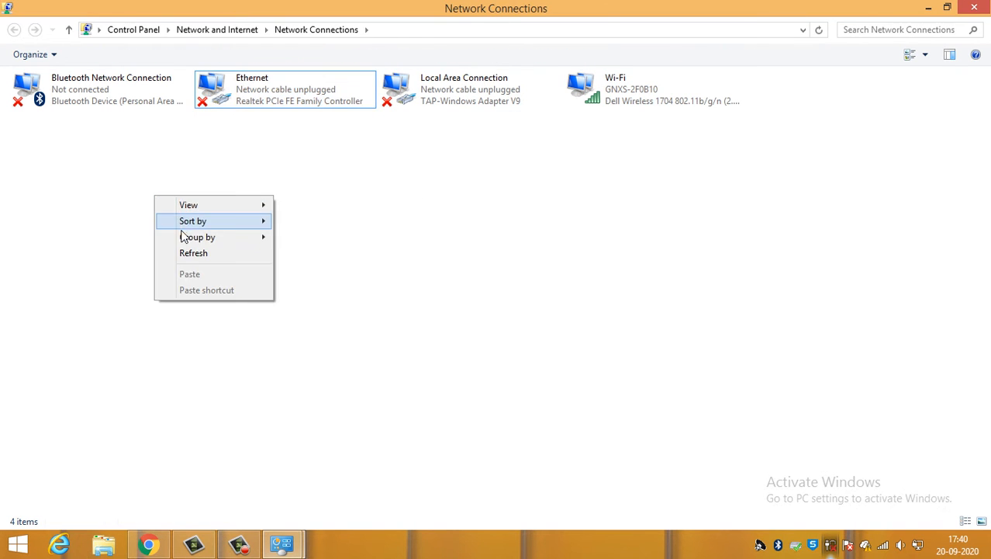
left_click(187, 252)
- Examine the Bluetooth, Wi-Fi and Local Area Connection adapters one by one in Network Connections
left_click(99, 106)
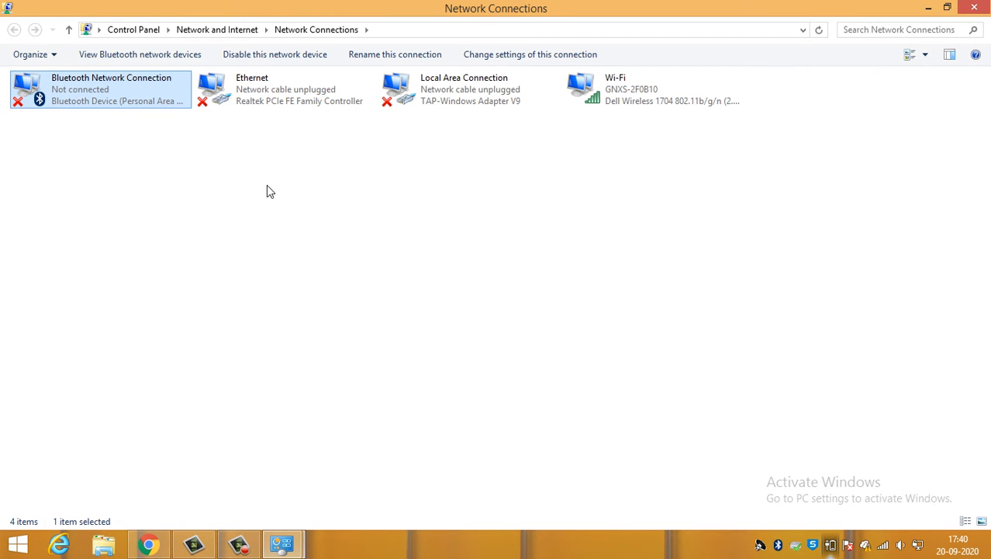
left_click(508, 188)
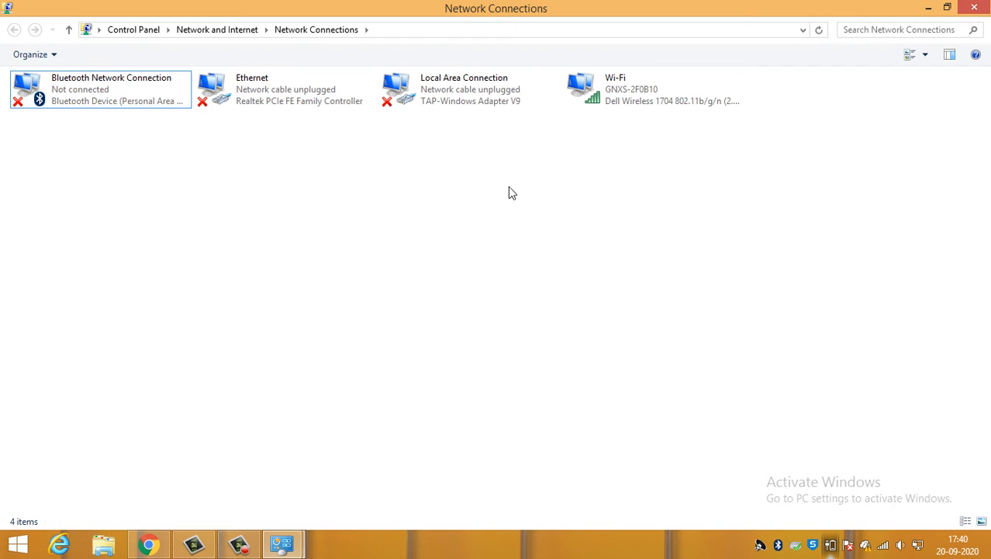
left_click(622, 100)
left_click(475, 106)
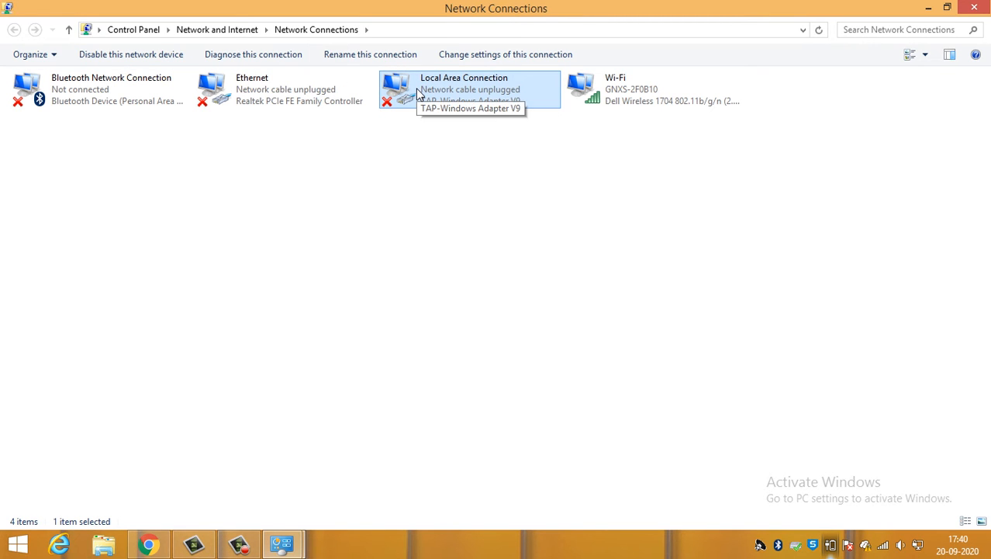
left_click(377, 179)
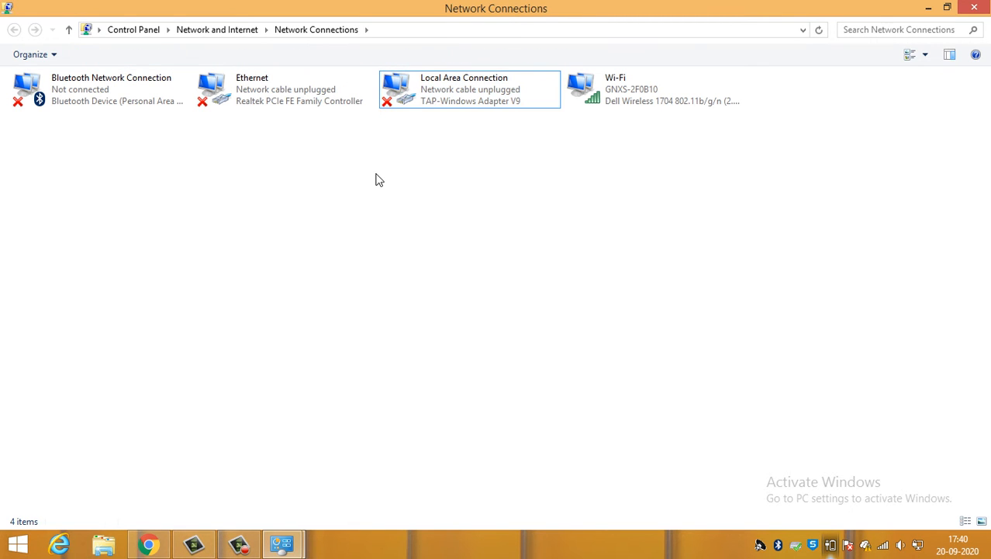
left_click(667, 92)
left_click(396, 212)
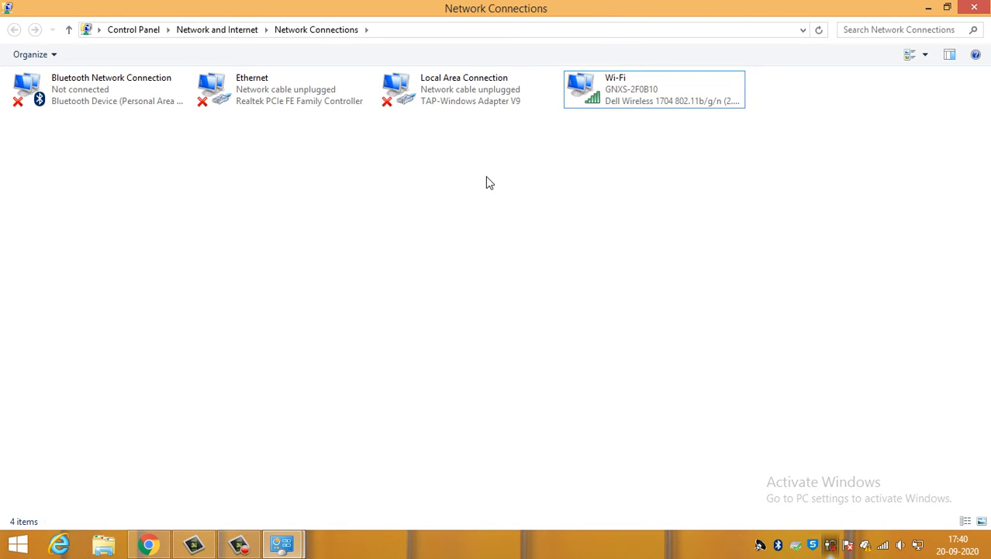
- View the Wi-Fi adapter's properties and close them without making changes
left_click(607, 89)
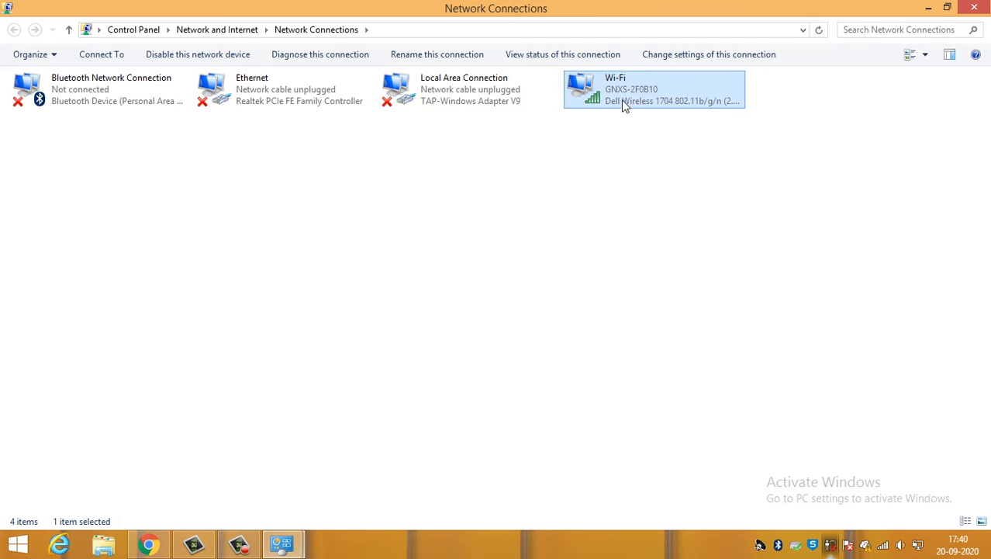
right_click(615, 85)
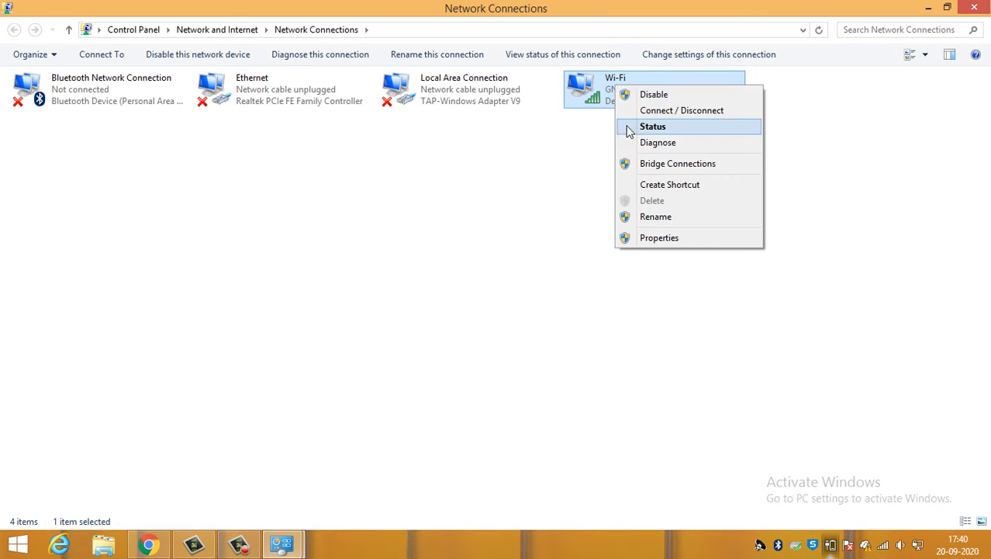
left_click(654, 238)
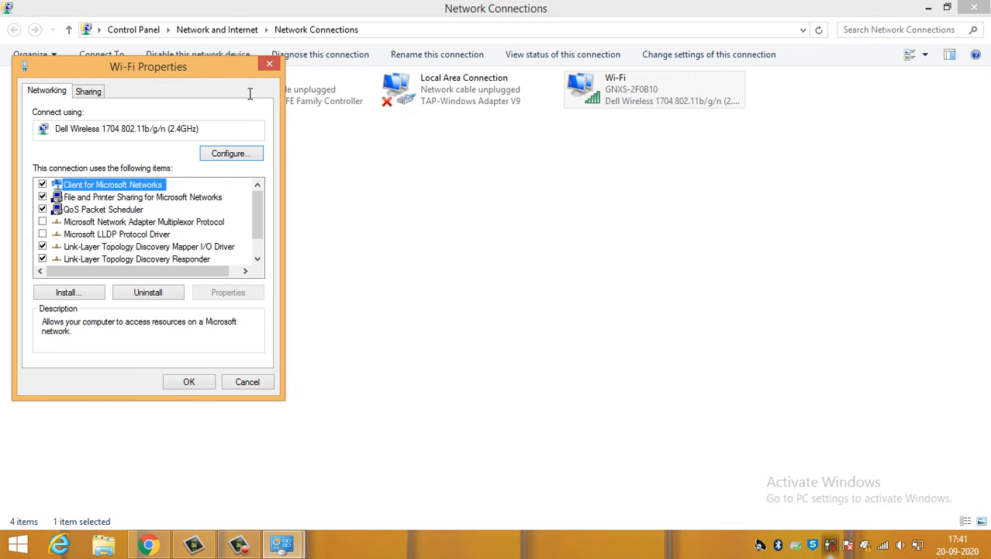
left_click(270, 65)
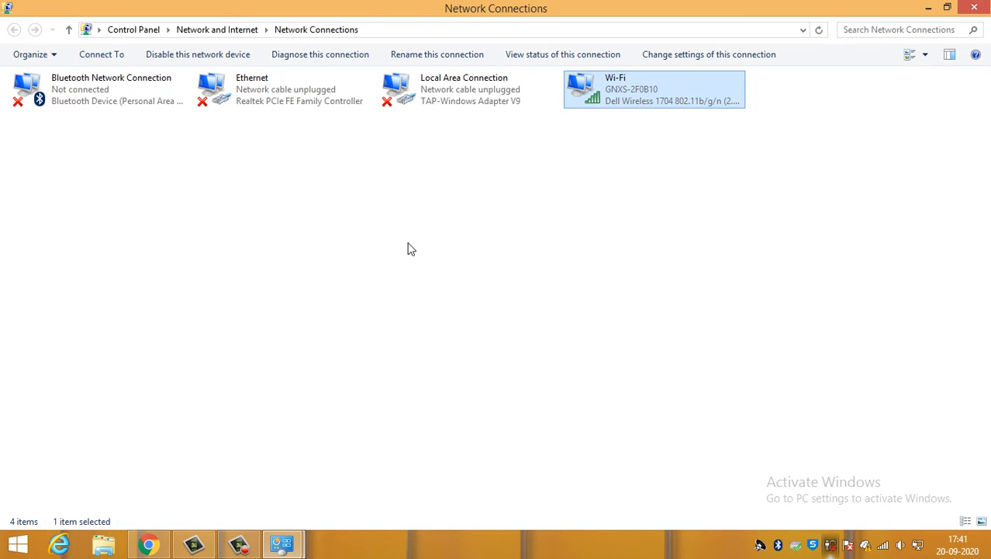
left_click(408, 249)
- Return to Network and Sharing Center and examine the Wi-Fi connection details, including IPv4 address, subnet mask and default gateway
left_click(239, 31)
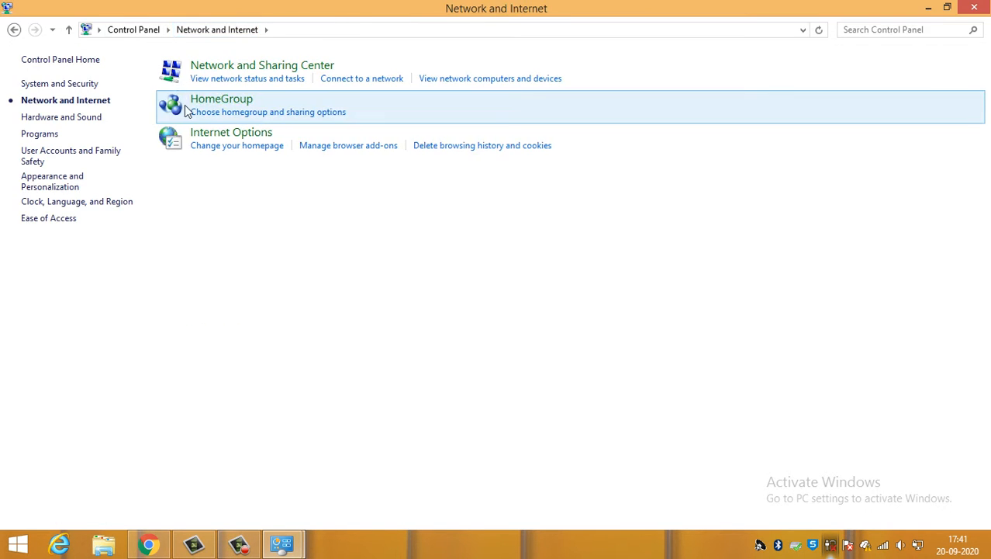
left_click(262, 65)
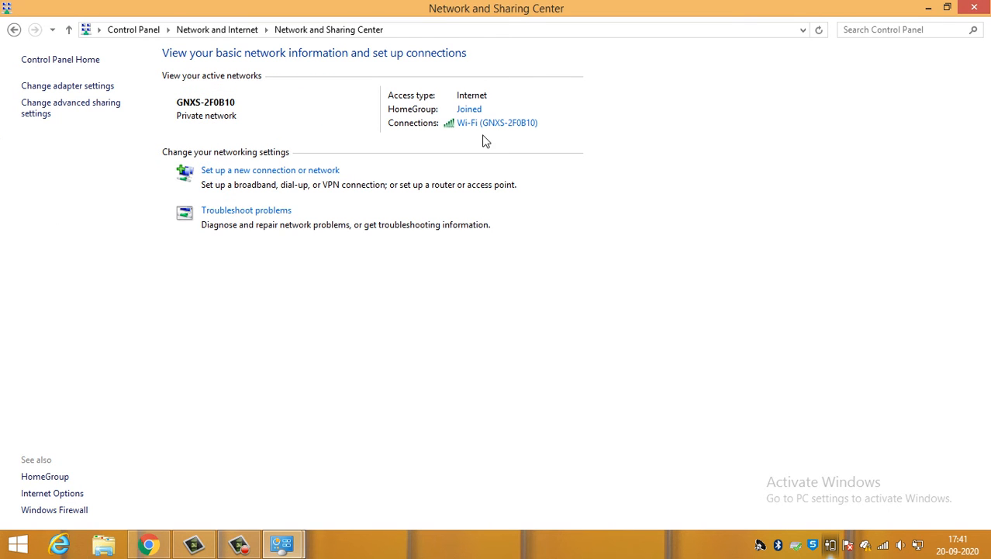
left_click(494, 124)
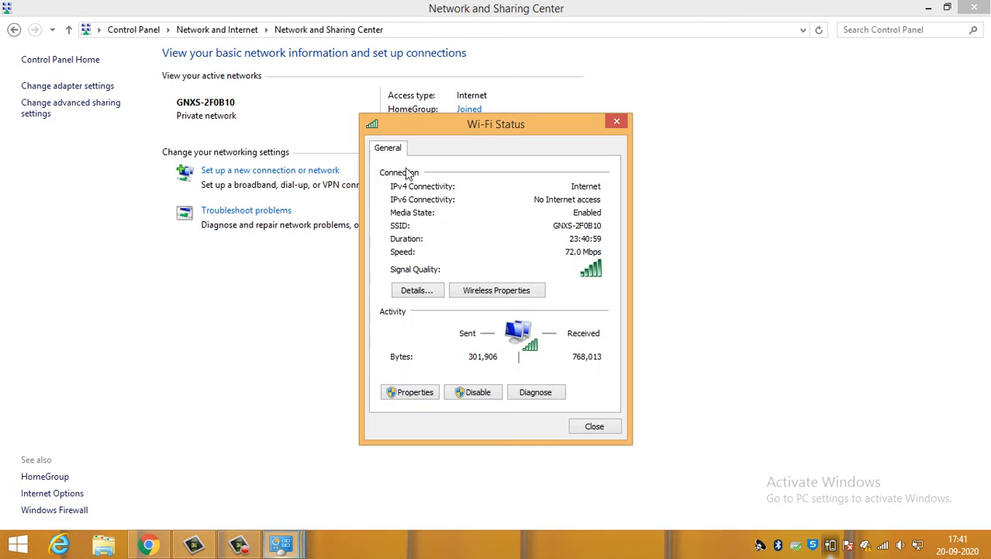
left_click(417, 290)
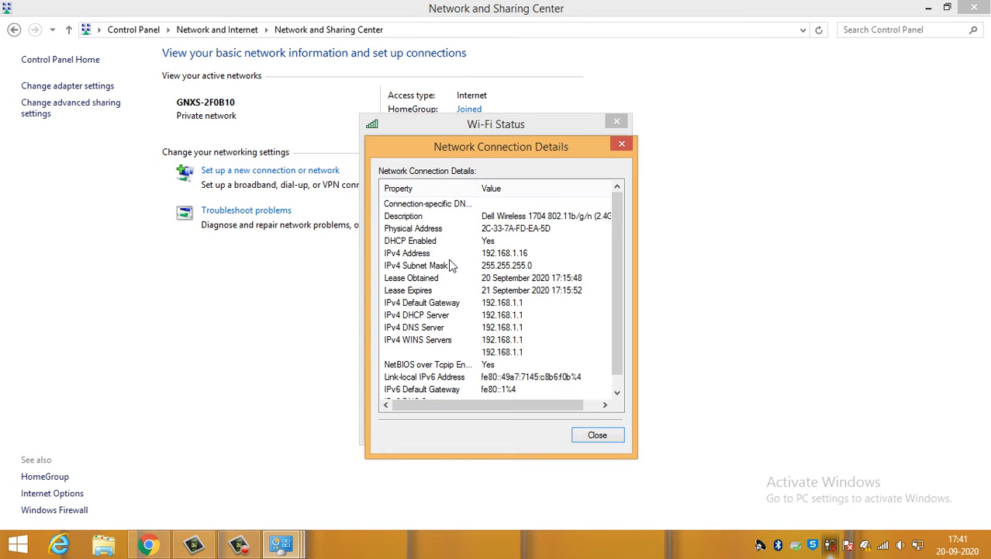
left_click(454, 253)
left_click(458, 268)
left_click(449, 305)
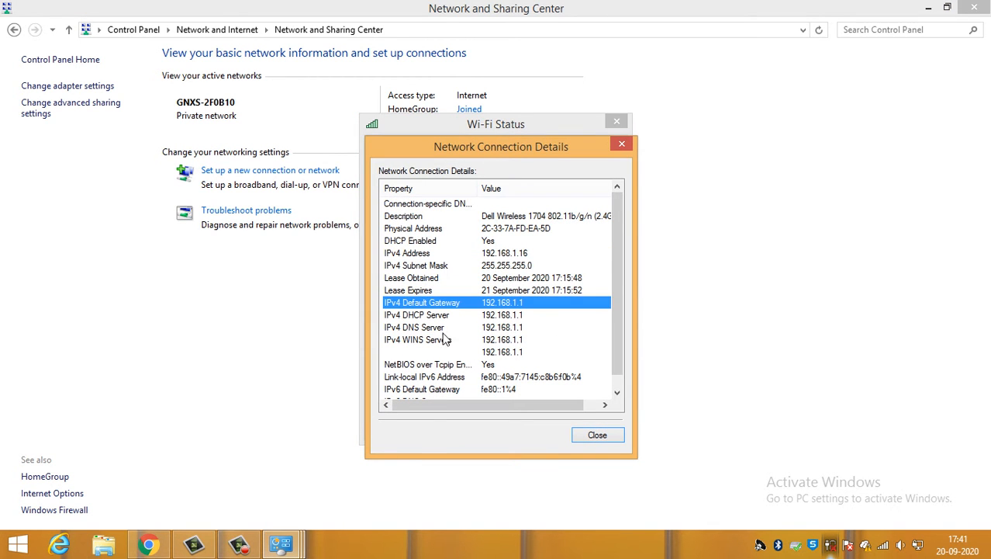
- Look at the IPv4 WINS Servers entry in the Wi-Fi connection details, and close the details and Wi-Fi Status windows
left_click(445, 340)
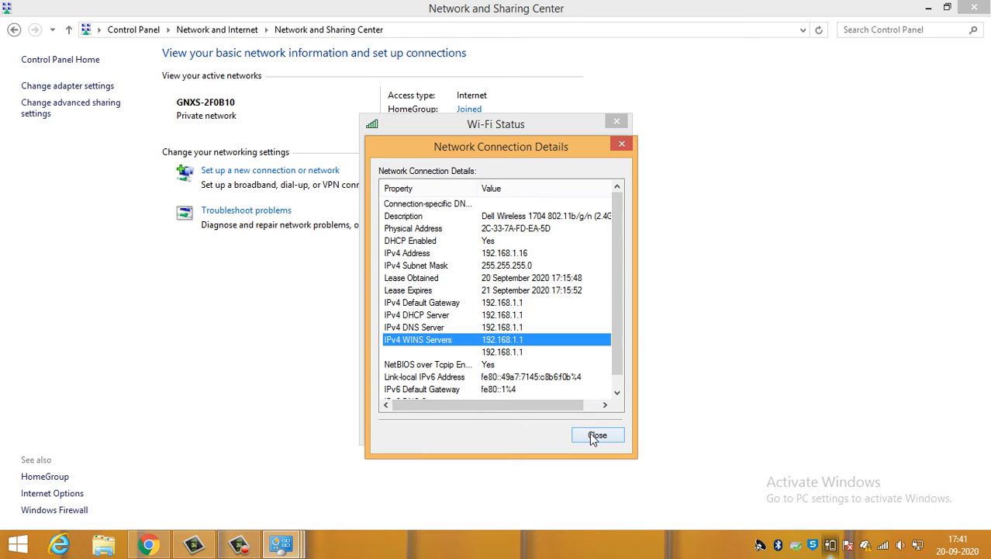
left_click(597, 435)
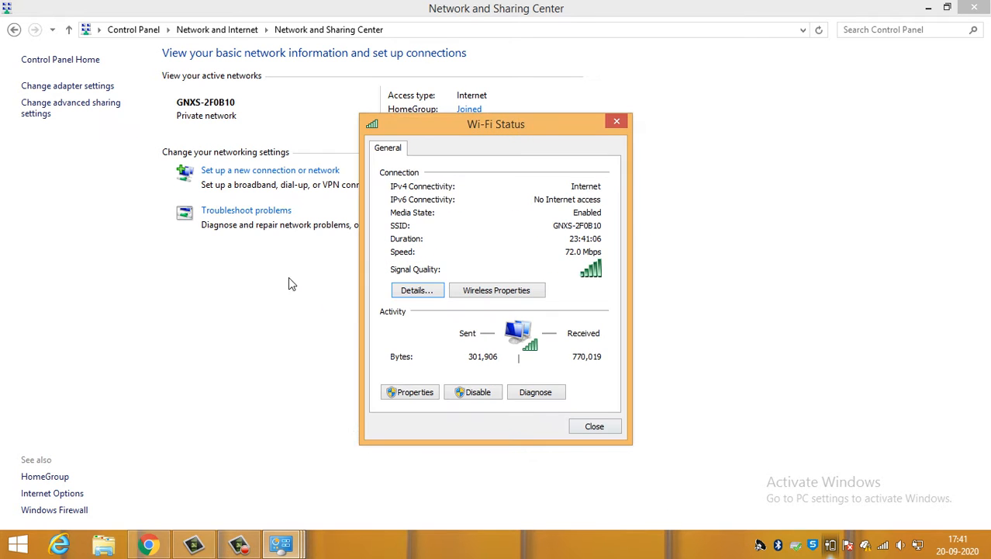
left_click(592, 428)
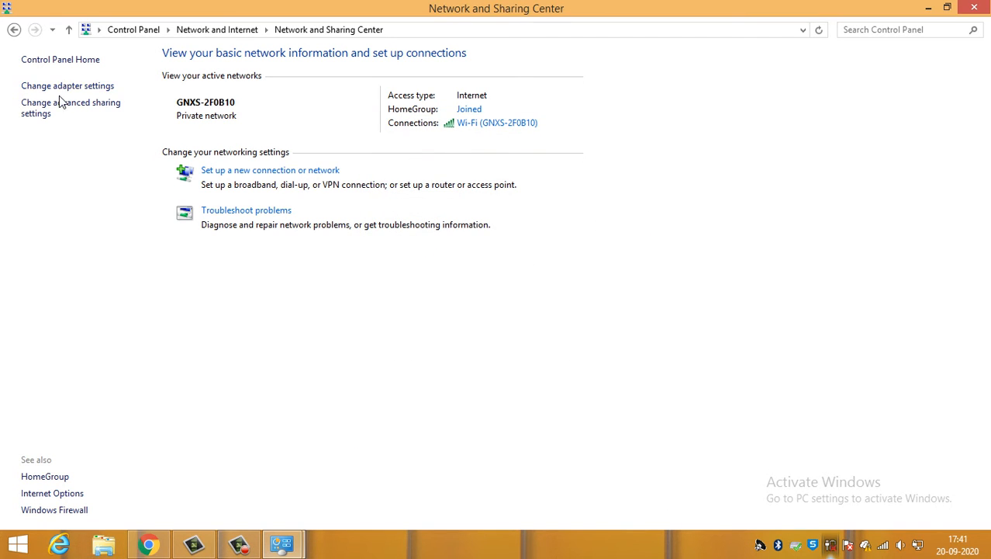
- Reopen the Wi-Fi status from Network and Sharing Center and look through the full connection details, including the IPv6 entries
left_click(499, 129)
left_click_drag(501, 120, 390, 170)
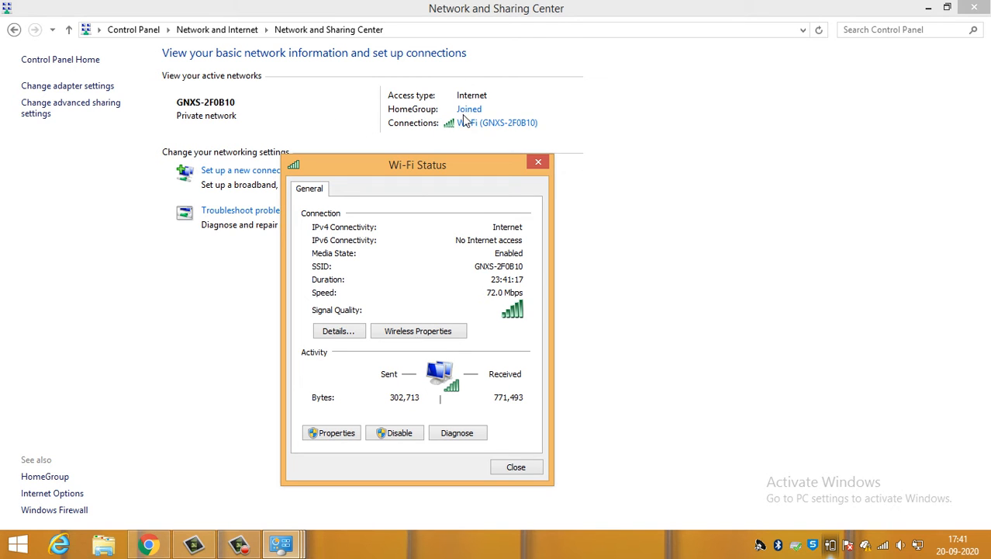
left_click_drag(440, 163, 452, 90)
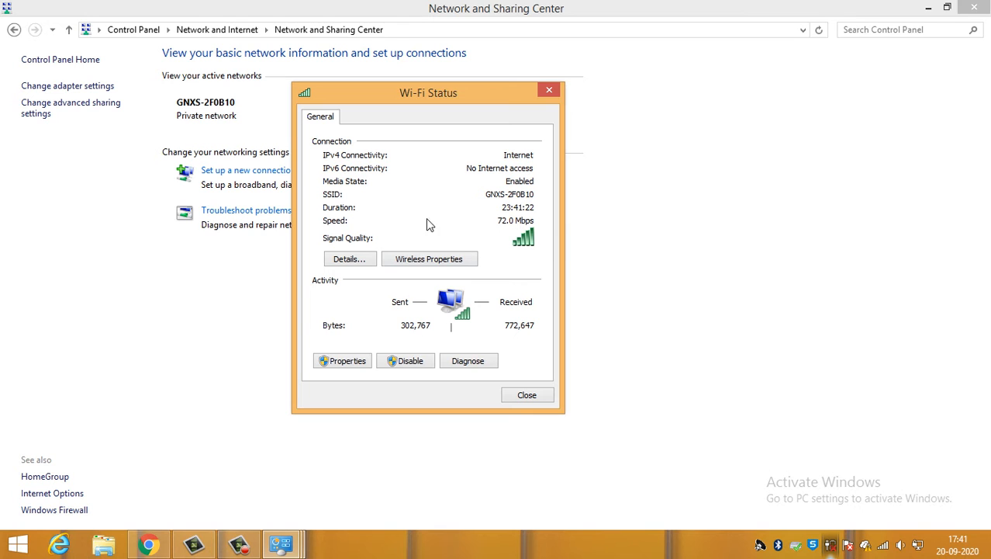
left_click(351, 257)
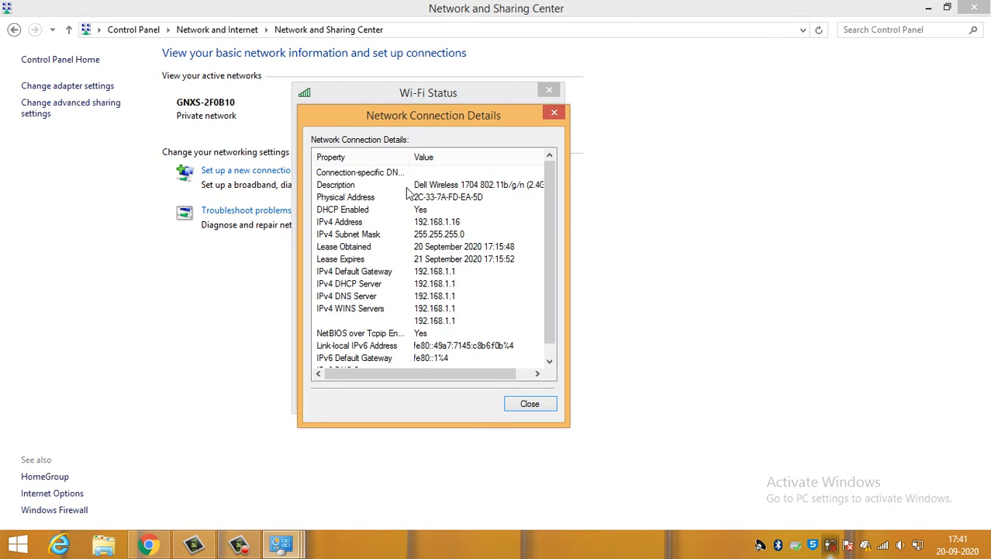
scroll(407, 248, "down", 1)
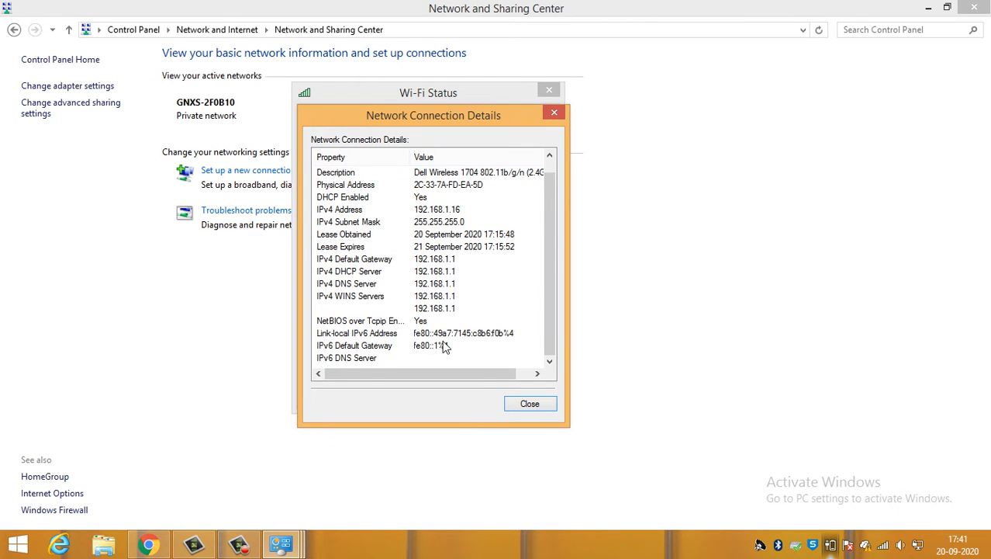
left_click(529, 405)
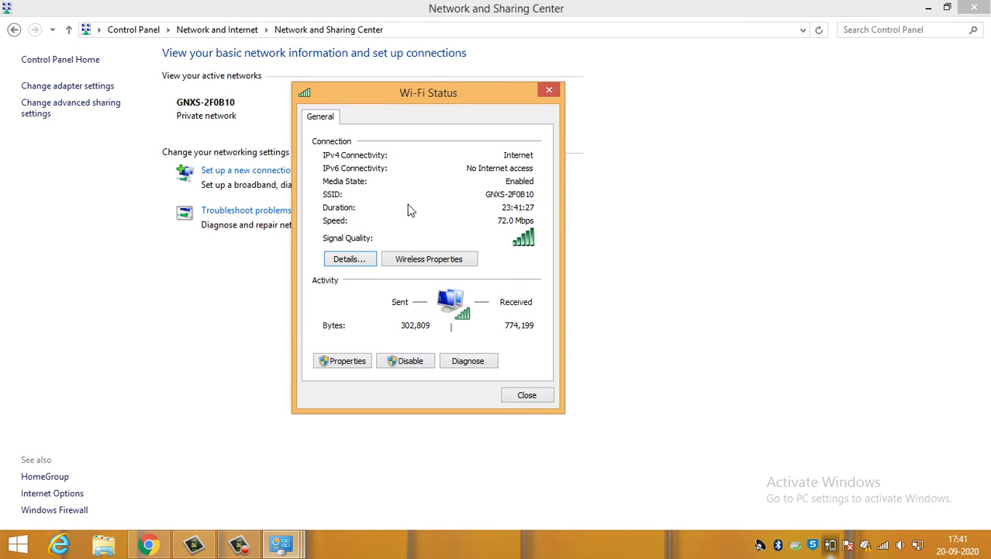
- View the wireless network's connection and security properties, reveal the network security key, and cancel without making changes
left_click(420, 260)
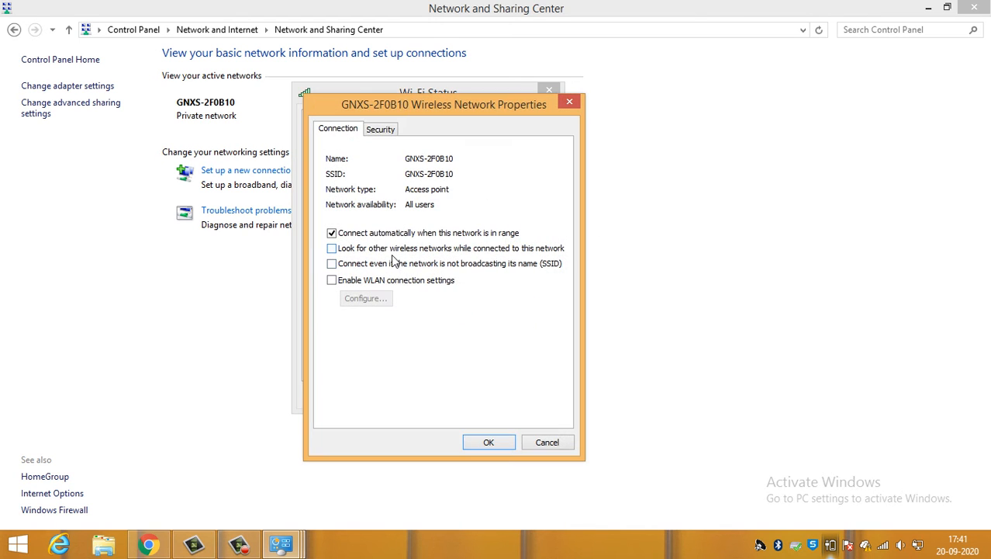
left_click(381, 130)
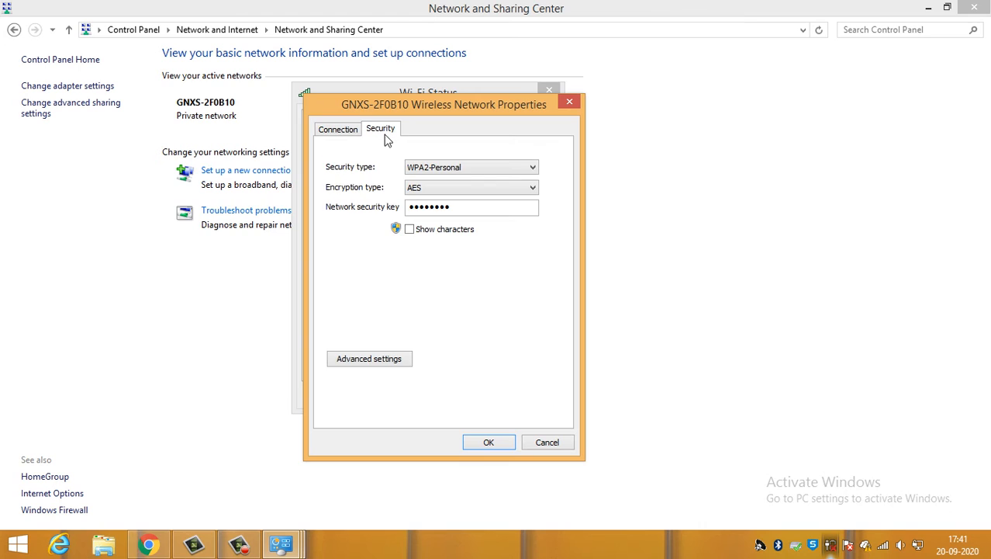
left_click(411, 229)
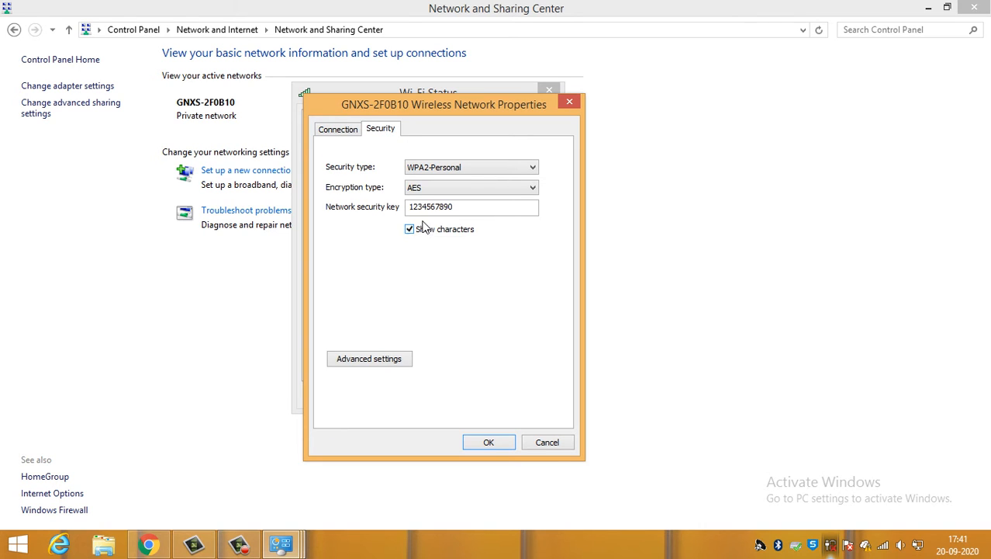
double_click(469, 210)
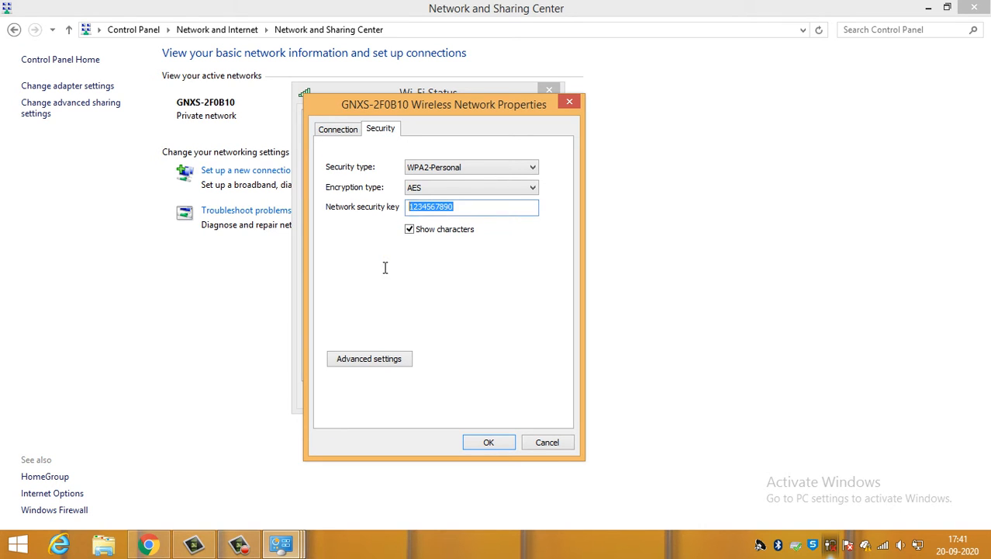
left_click(481, 212)
left_click(543, 444)
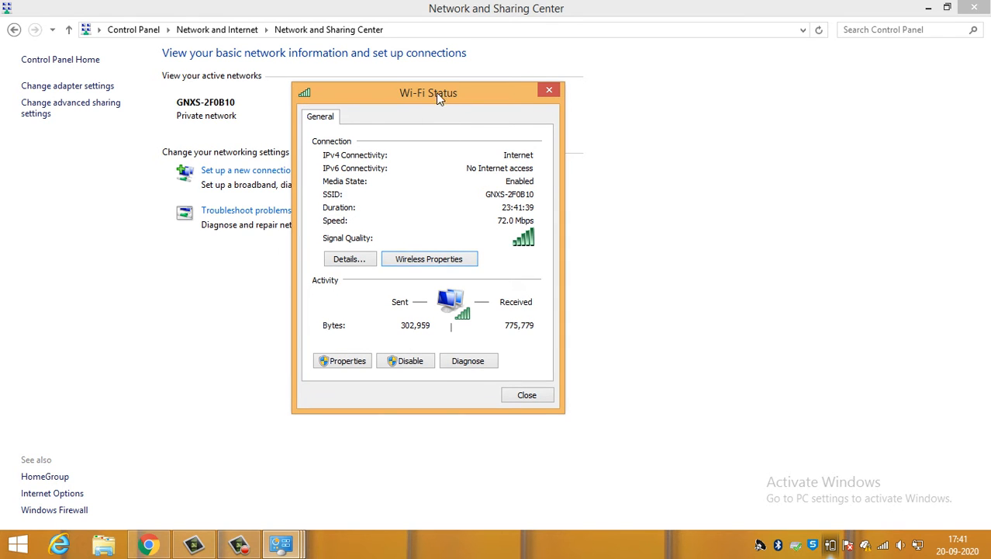
- Open the Wi-Fi adapter's properties and bring up the Internet Protocol Version 4 (TCP/IPv4) properties
left_click_drag(436, 92, 431, 82)
left_click(338, 350)
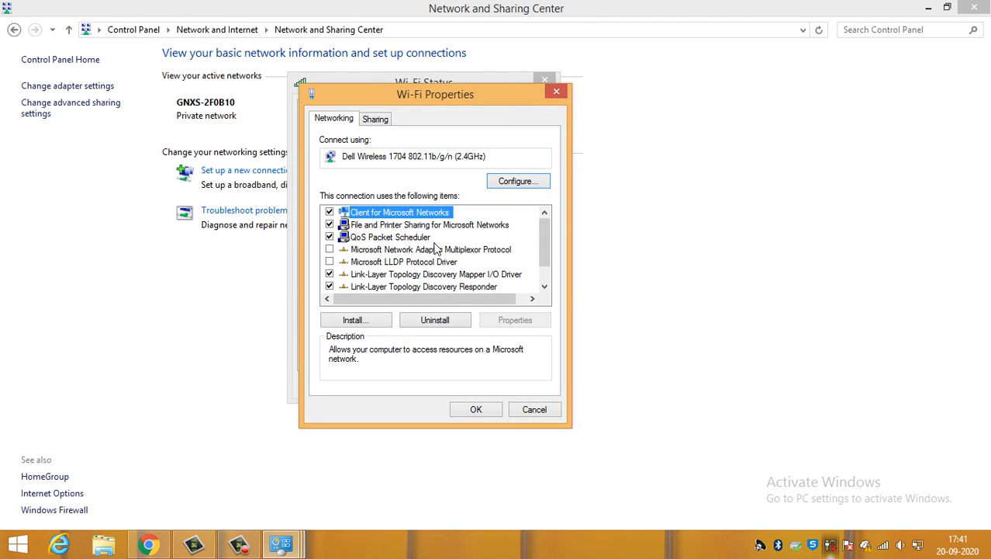
scroll(425, 244, "down", 1)
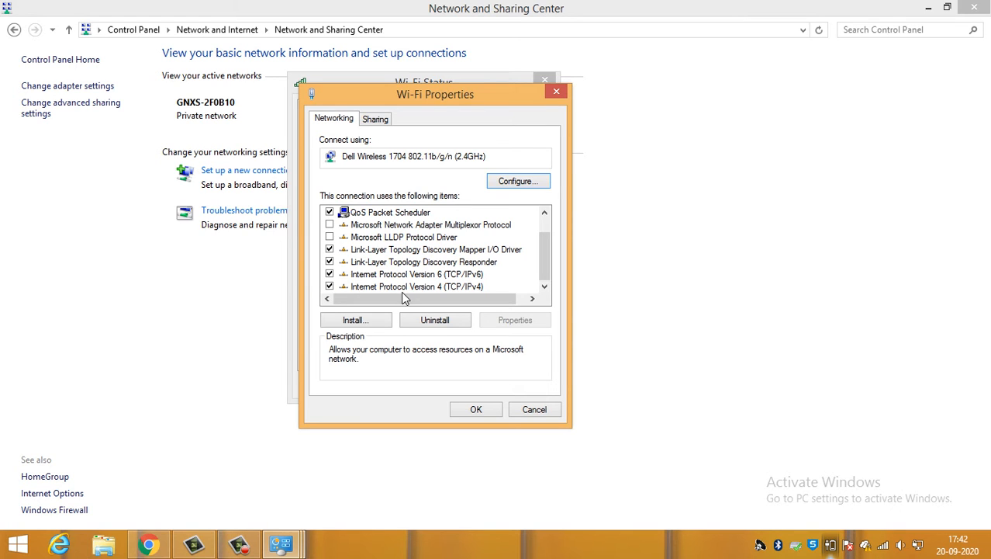
left_click(422, 287)
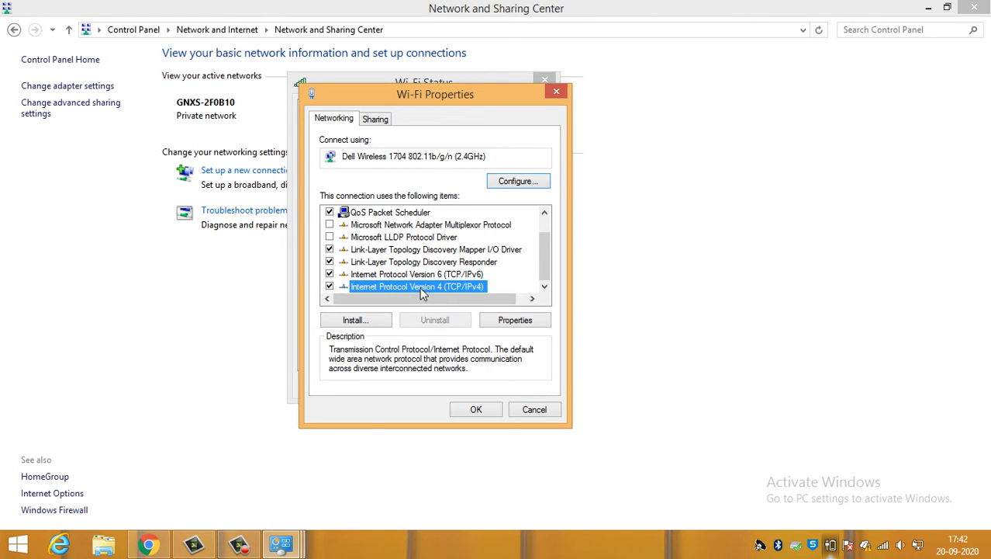
double_click(420, 287)
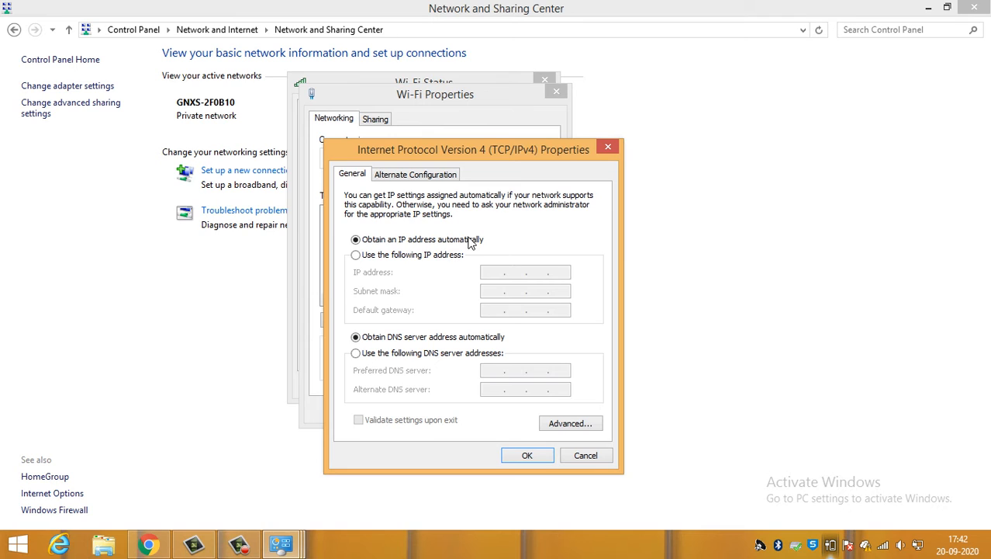
- Switch the IPv4 settings to manually specified IP and DNS server addresses, and return both to automatic
left_click(425, 256)
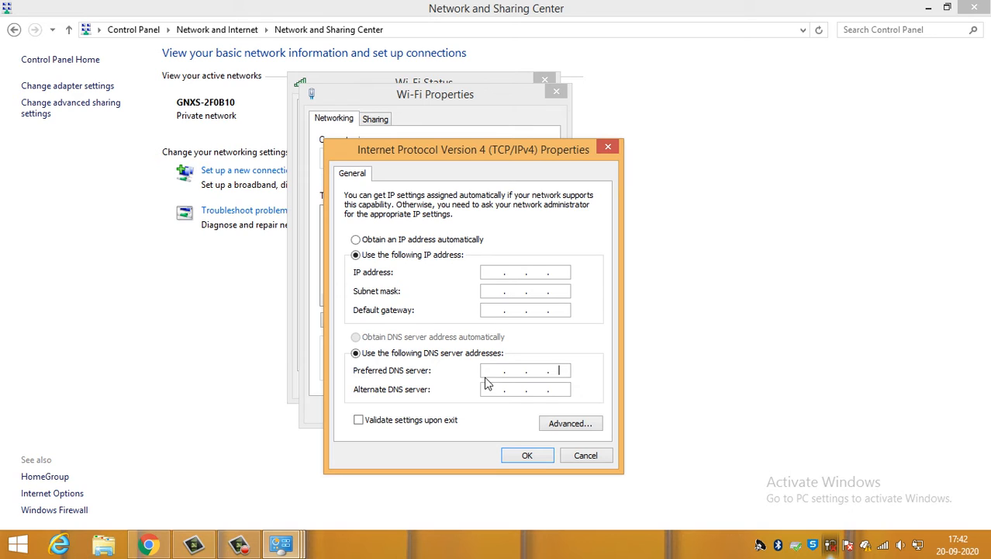
left_click(503, 378)
left_click(382, 239)
left_click(396, 336)
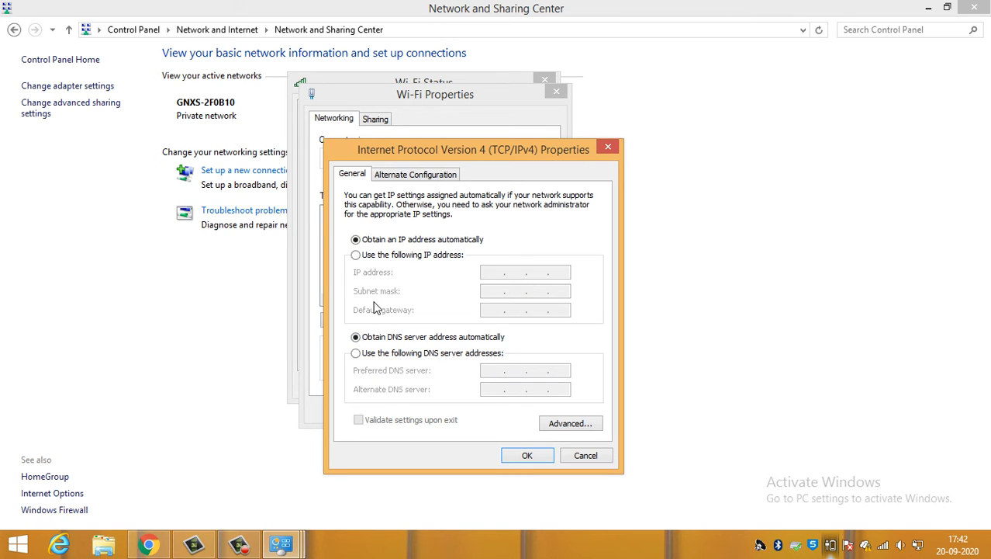
- Examine the IPv4 alternate configuration and the IP and DNS pages of Advanced TCP/IP Settings, and close the advanced settings
left_click(419, 175)
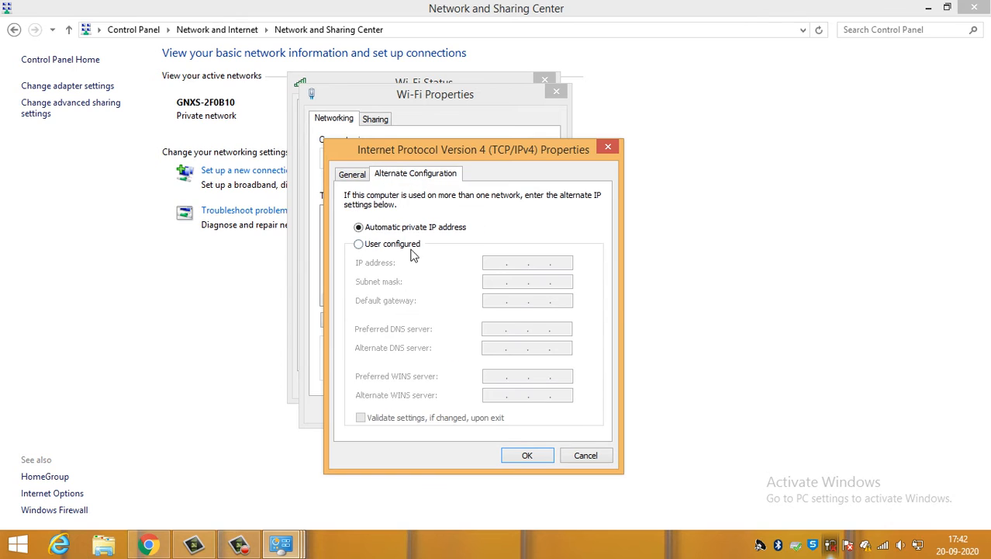
left_click(346, 174)
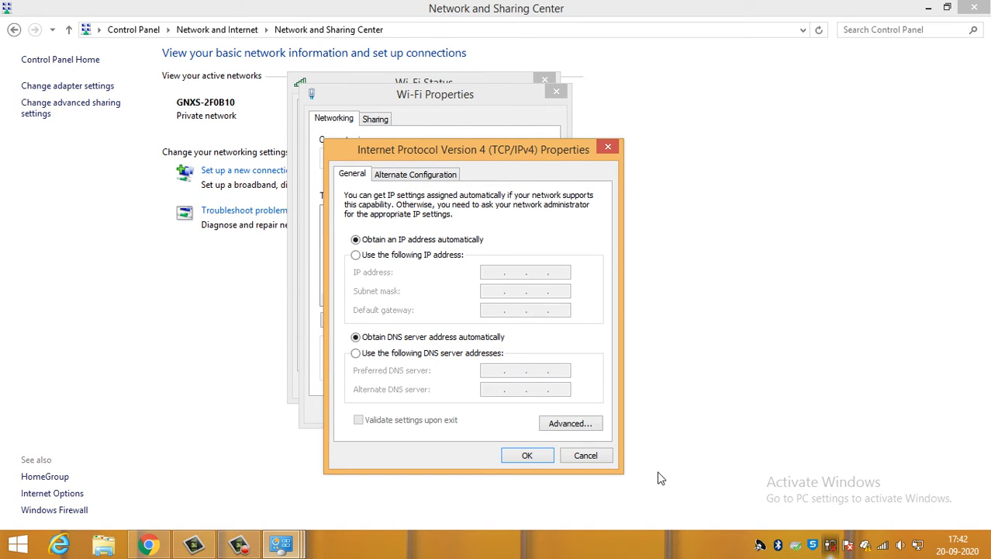
left_click(573, 427)
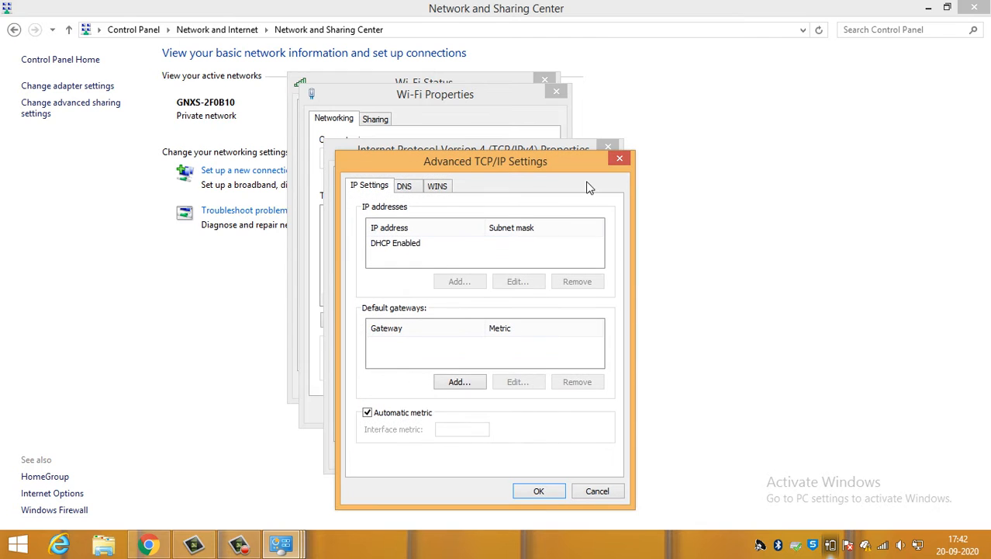
left_click(403, 188)
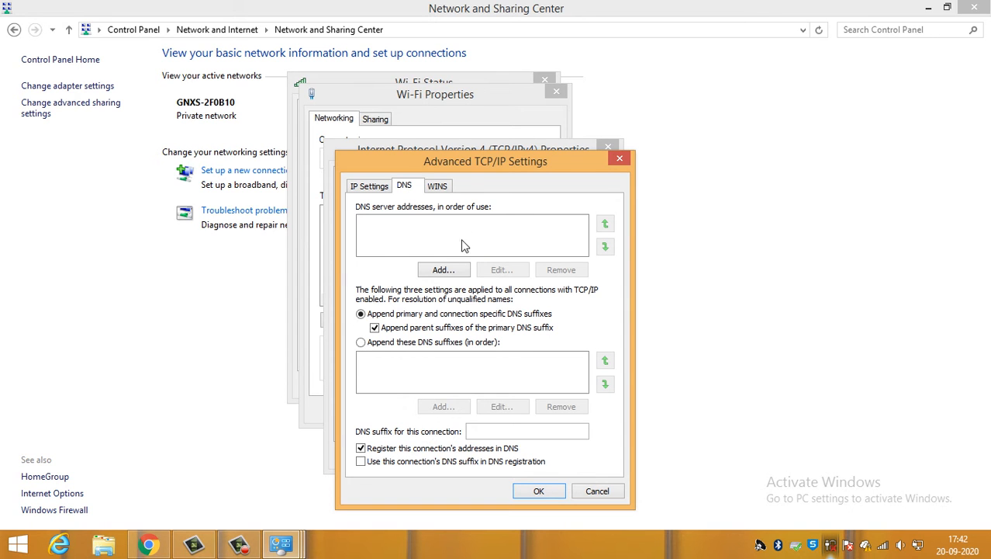
left_click_drag(535, 168, 565, 178)
left_click_drag(670, 213, 601, 139)
left_click(681, 128)
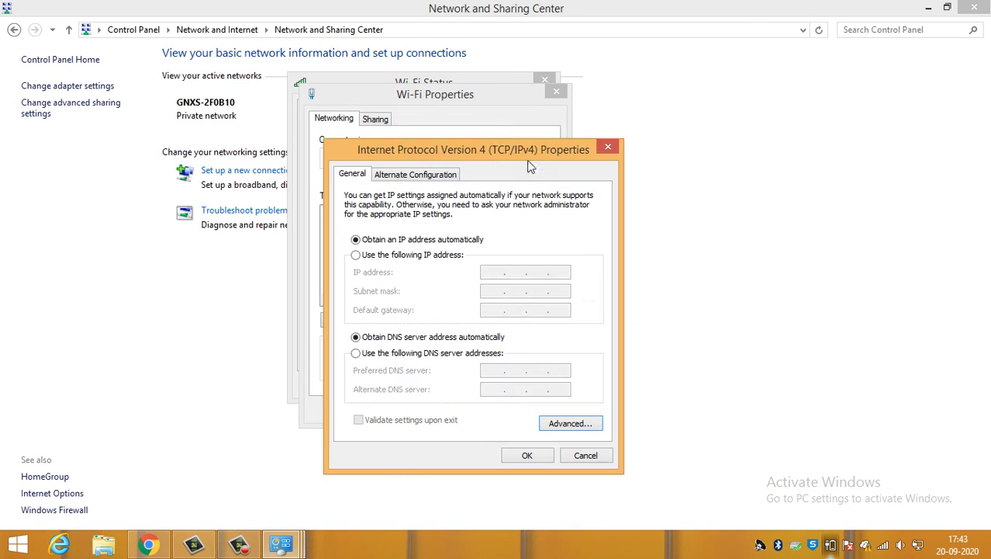
- Close the IPv4 properties without changes, briefly revisit the Wi-Fi properties, and close the Wi-Fi Status window
left_click(598, 146)
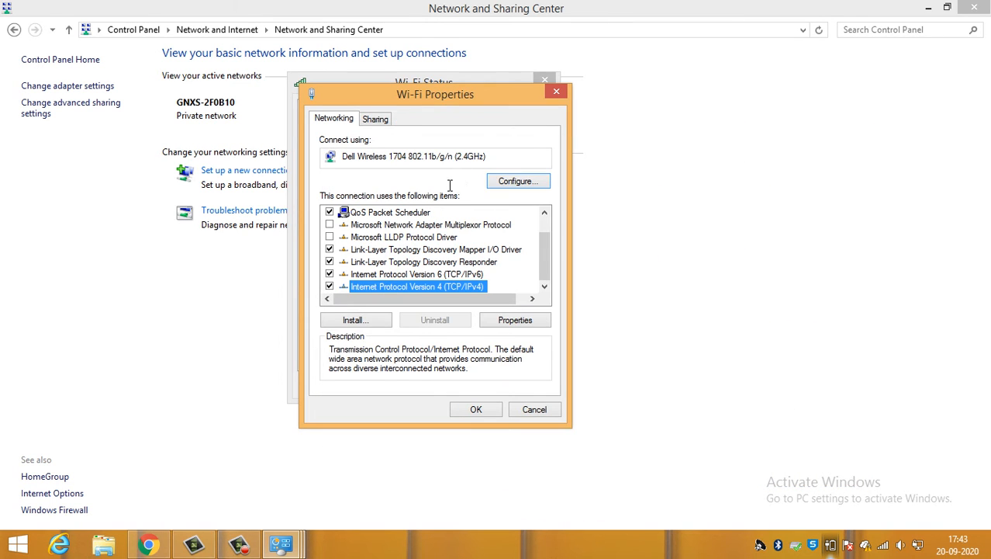
left_click(532, 409)
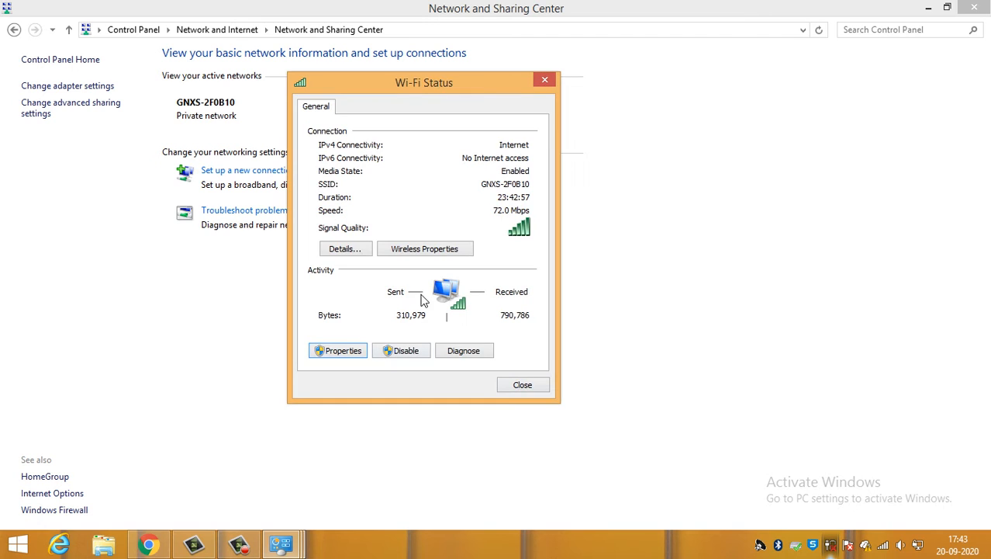
left_click(323, 349)
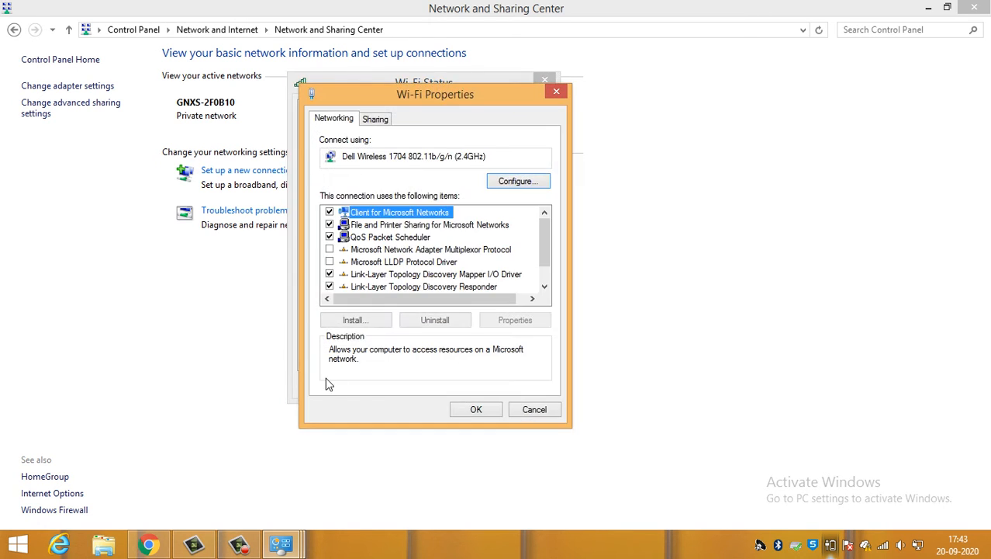
left_click(539, 409)
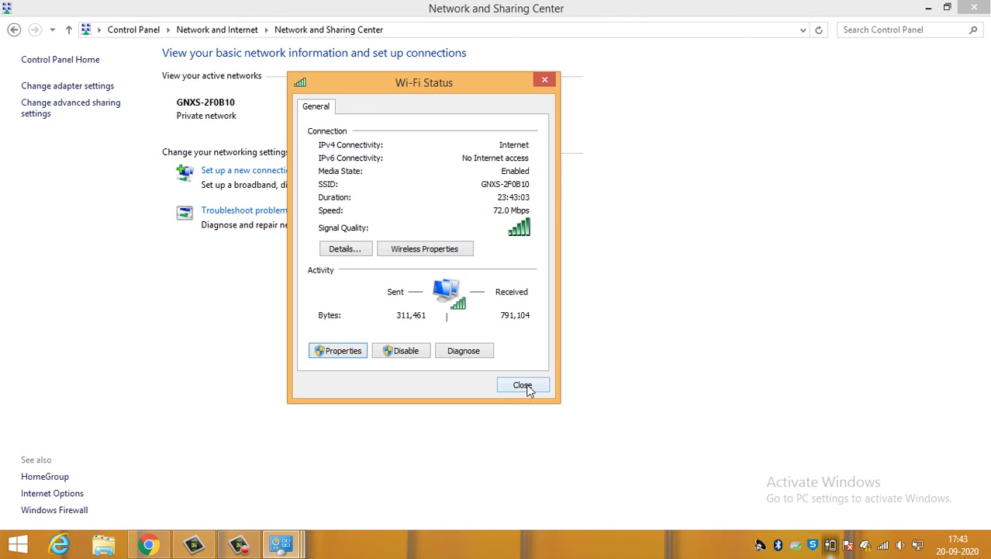
left_click(525, 386)
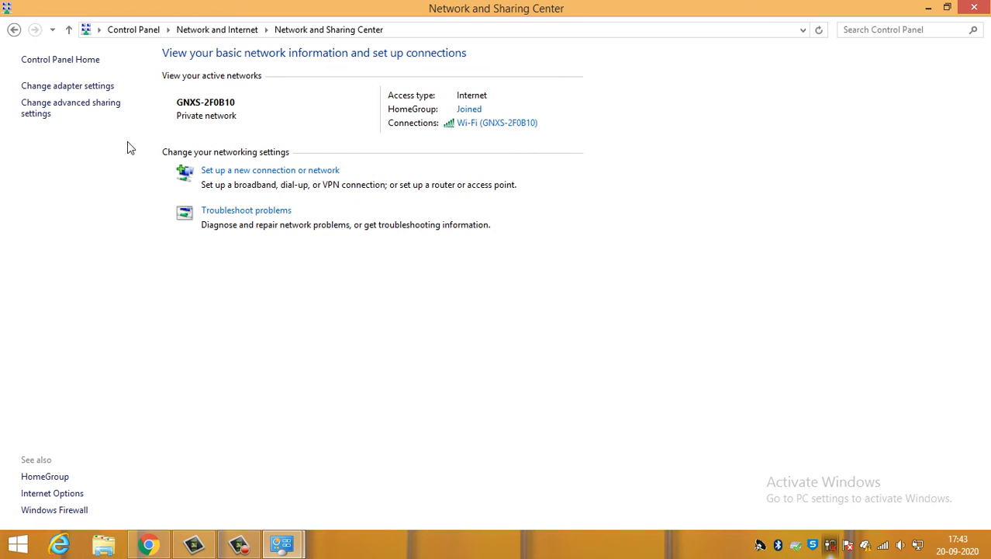
- Open the advanced sharing settings and look over the Private, Guest or Public, and All Networks profiles
left_click(43, 112)
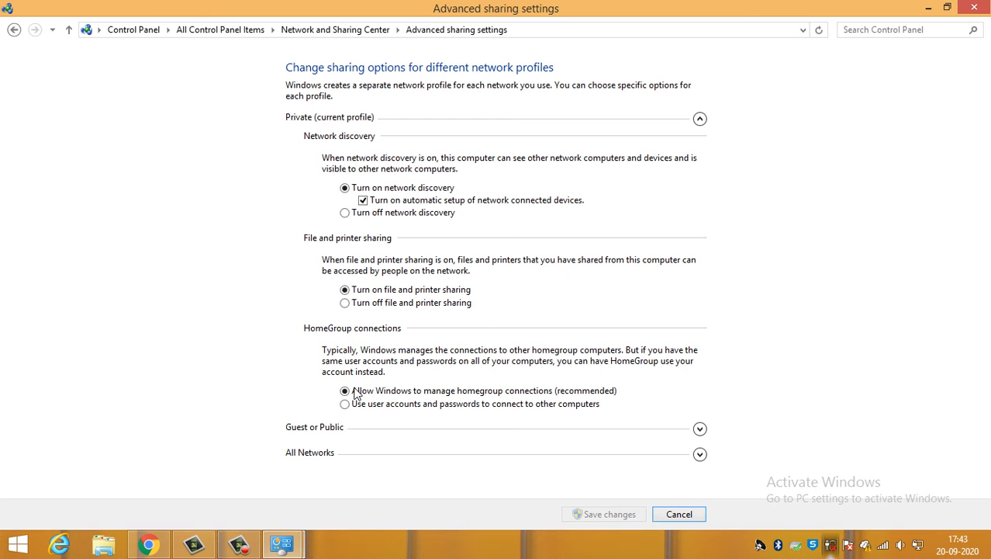
left_click(394, 425)
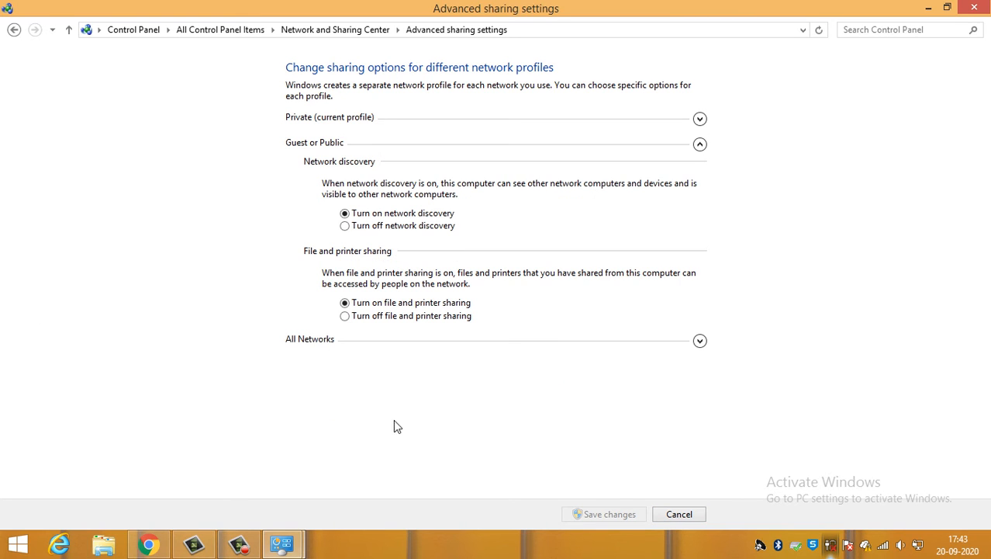
left_click(700, 341)
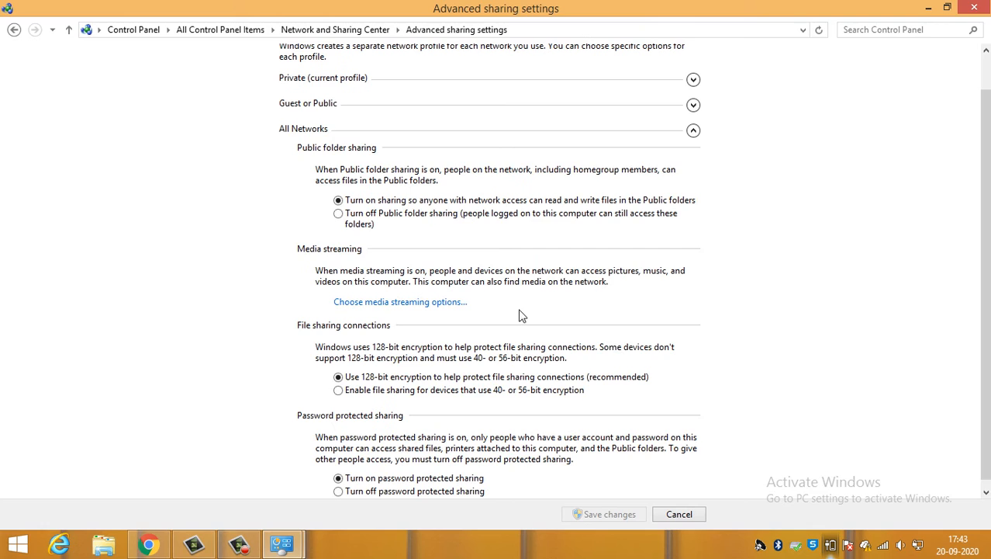
scroll(450, 318, "up", 1)
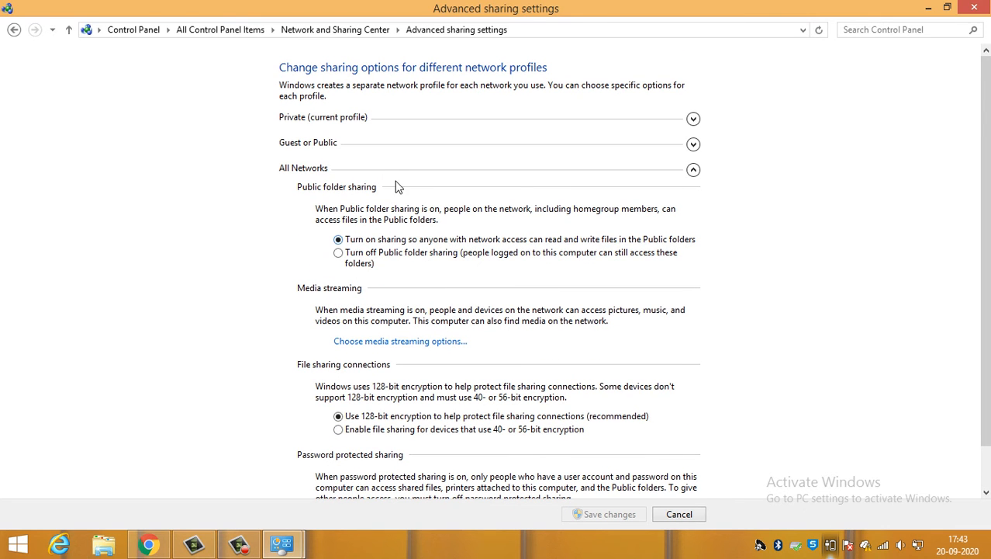
- Go through the Private, Guest or Public, and All Networks sharing options again, down to password protected sharing
left_click(377, 171)
left_click(438, 146)
left_click(431, 126)
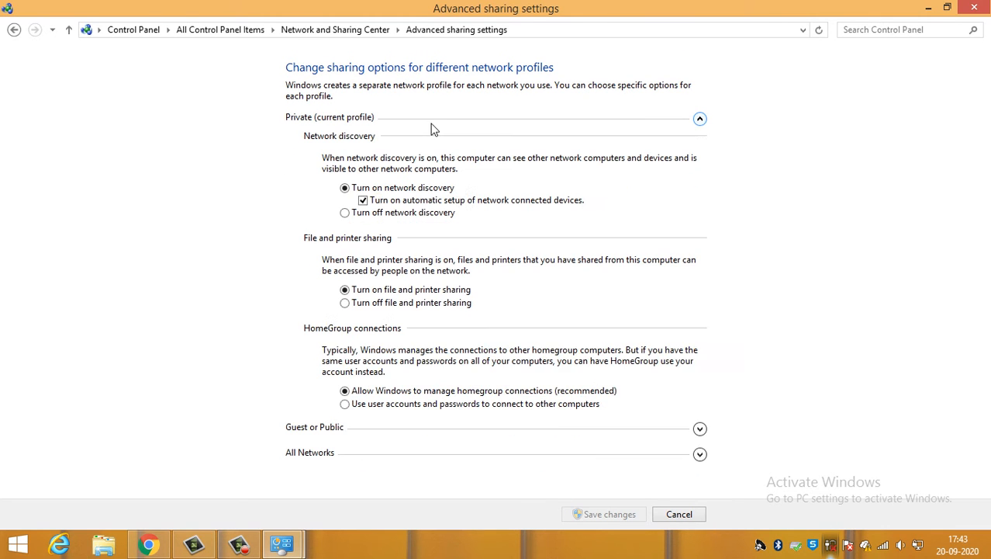
left_click(381, 427)
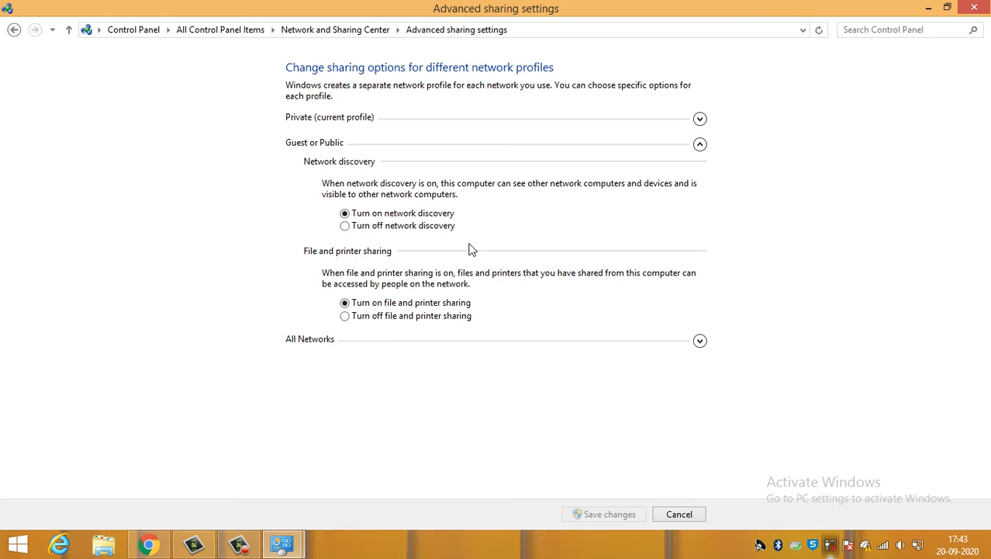
left_click(402, 343)
scroll(423, 289, "down", 1)
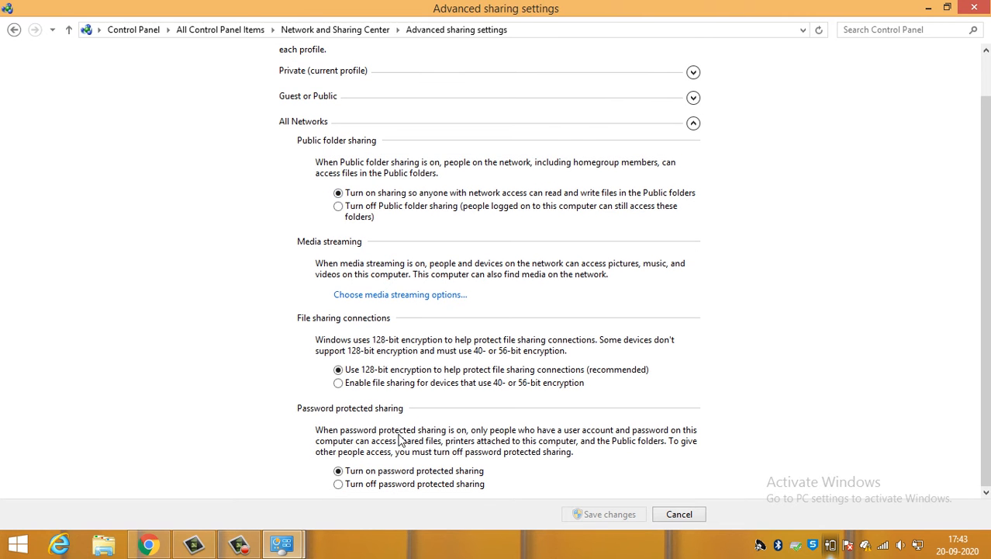
- Turn off password protected sharing for all networks and save the sharing changes
scroll(388, 423, "up", 1)
scroll(353, 299, "down", 1)
left_click(346, 485)
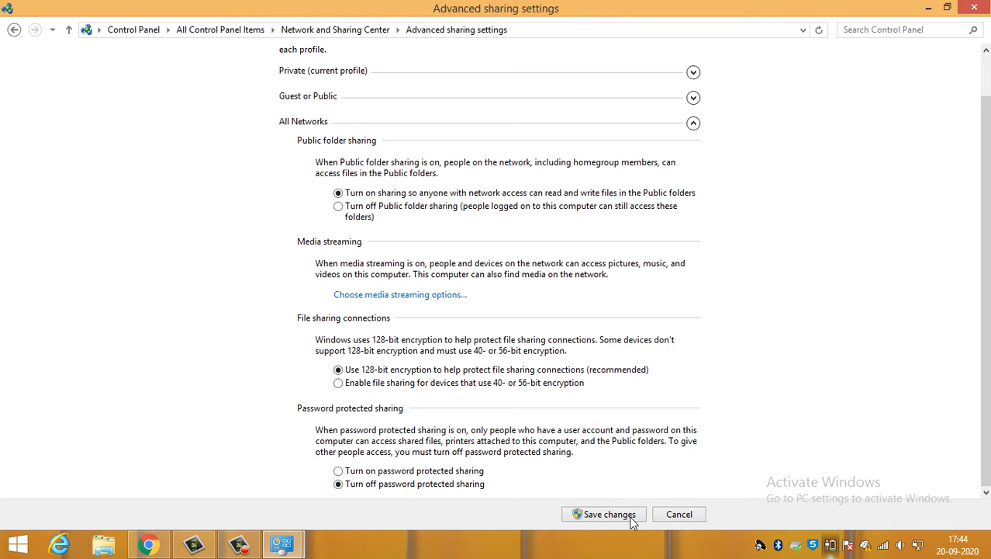
left_click(630, 519)
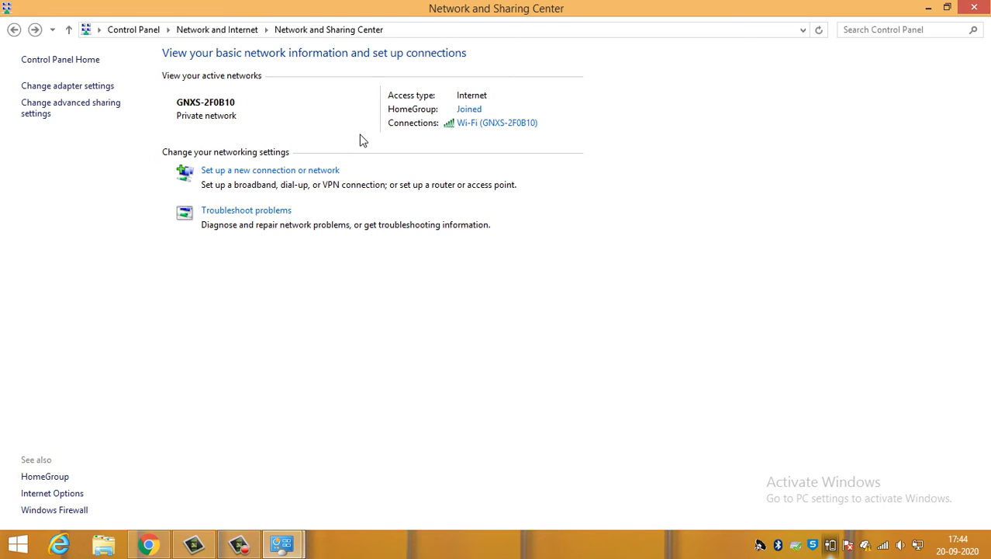
- Open Internet Options, look at the home page address and the Delete Browsing History choices, and leave without deleting anything
left_click(66, 502)
left_click_drag(194, 41, 489, 77)
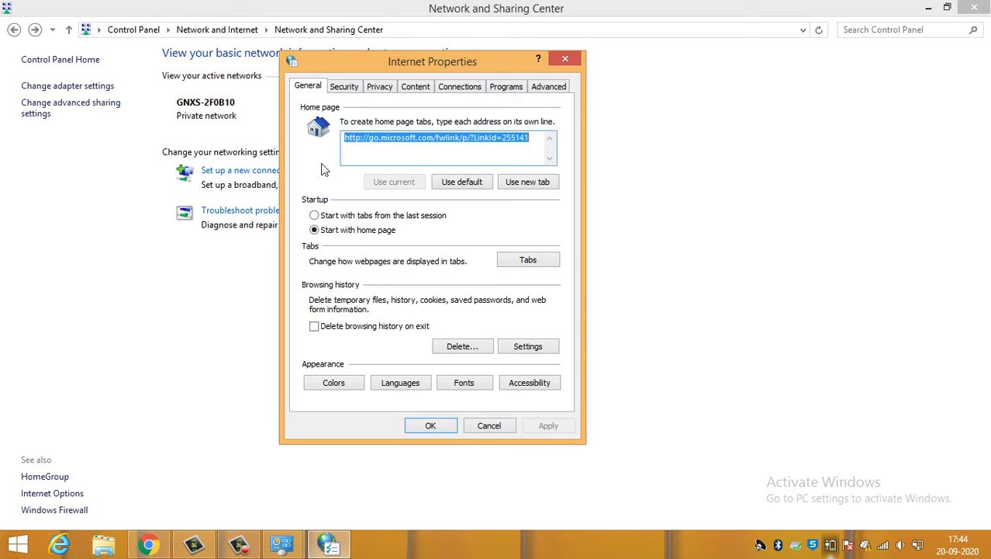
left_click(402, 145)
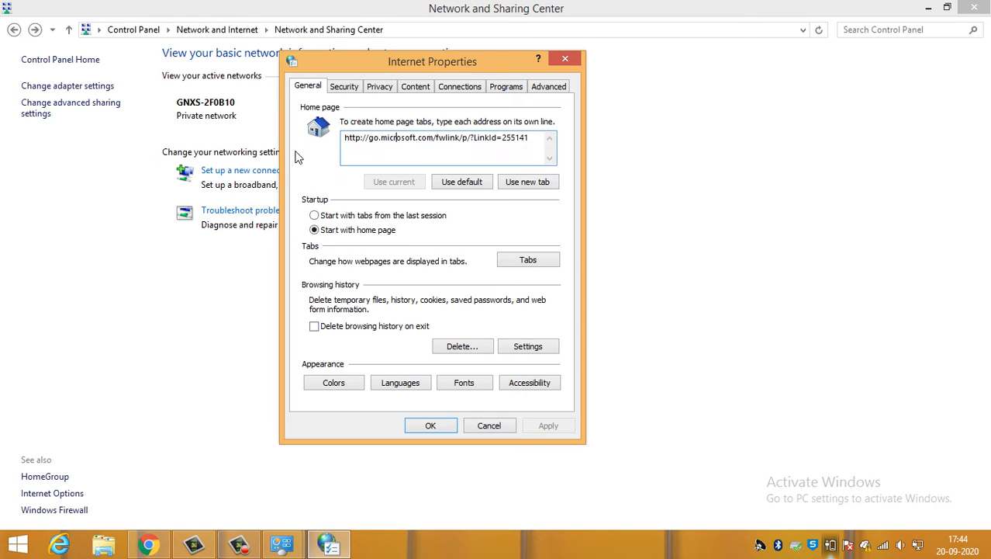
left_click(456, 143)
left_click(461, 347)
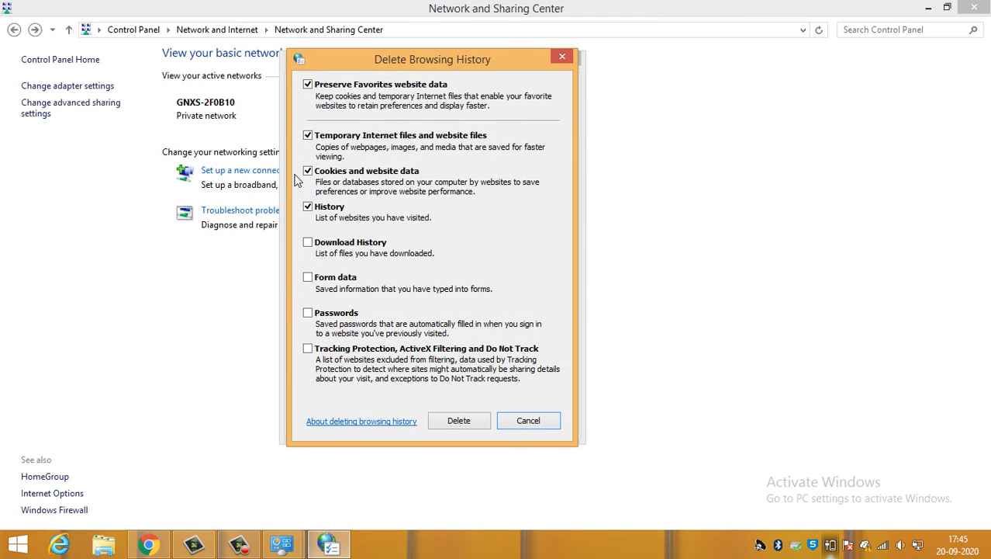
left_click(531, 421)
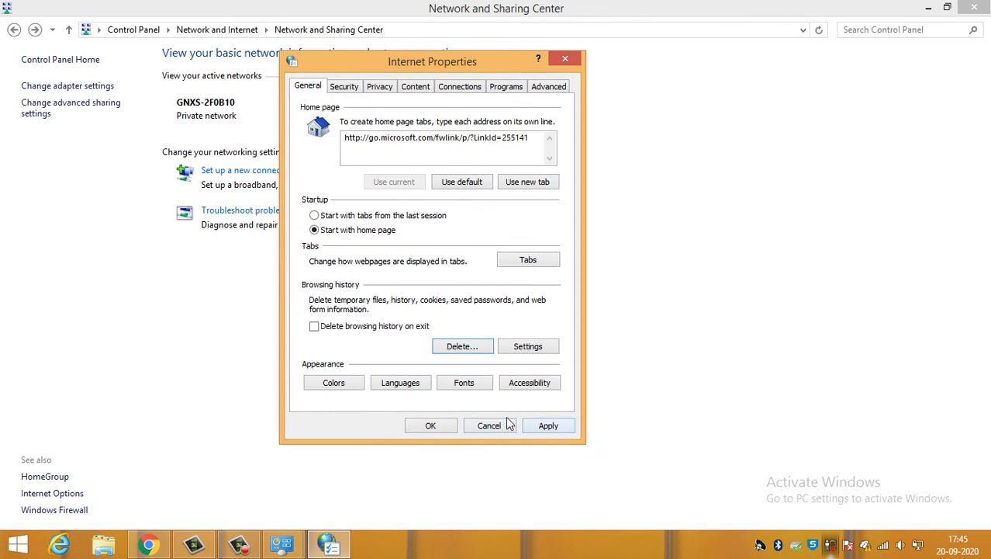
- Open the Internet zone's custom security level and look through its settings down to the User Authentication logon options
left_click(349, 89)
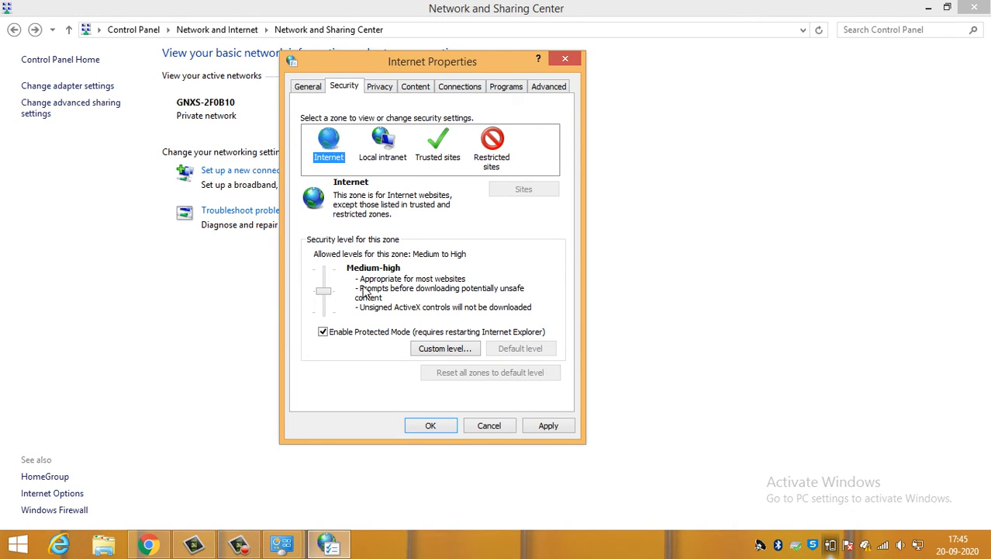
left_click(460, 351)
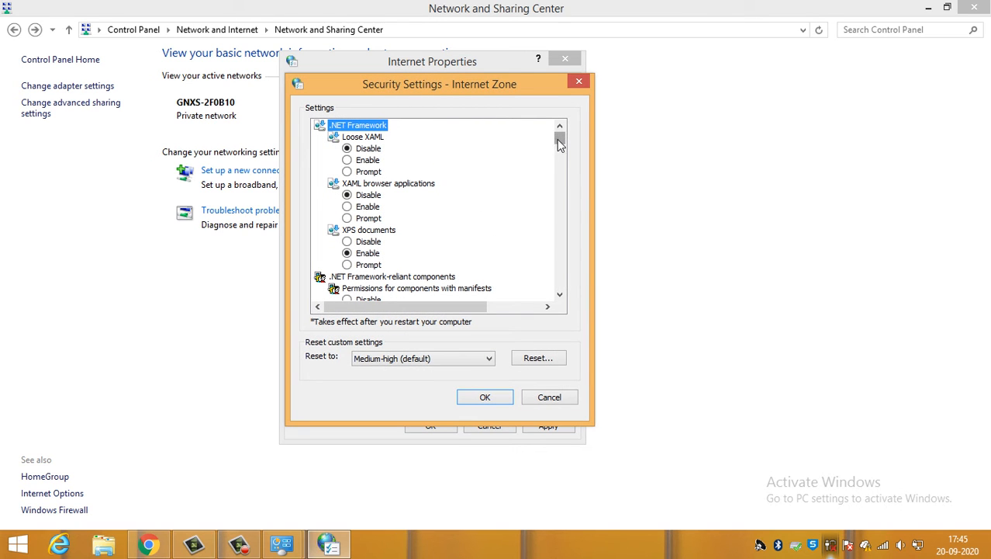
left_click_drag(559, 141, 526, 297)
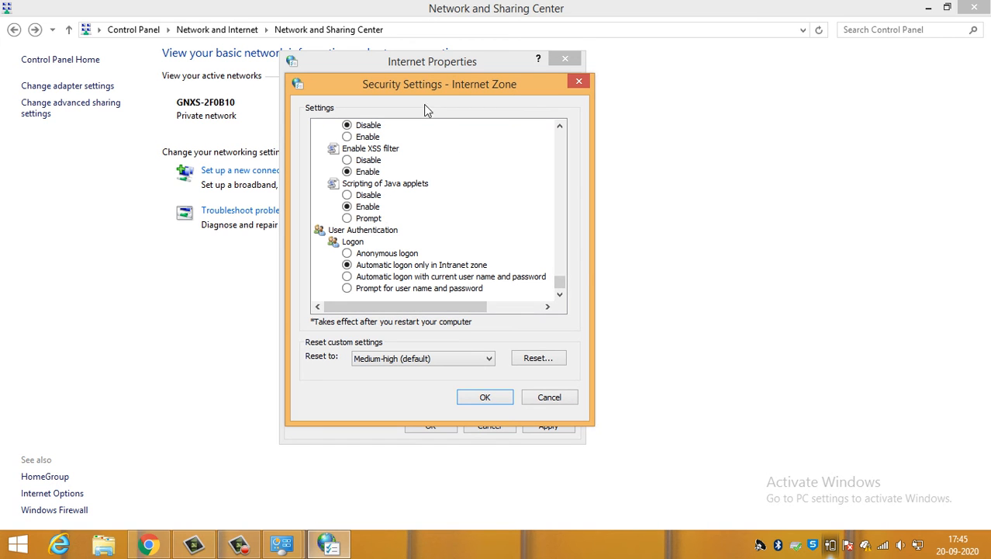
left_click_drag(425, 84, 462, 65)
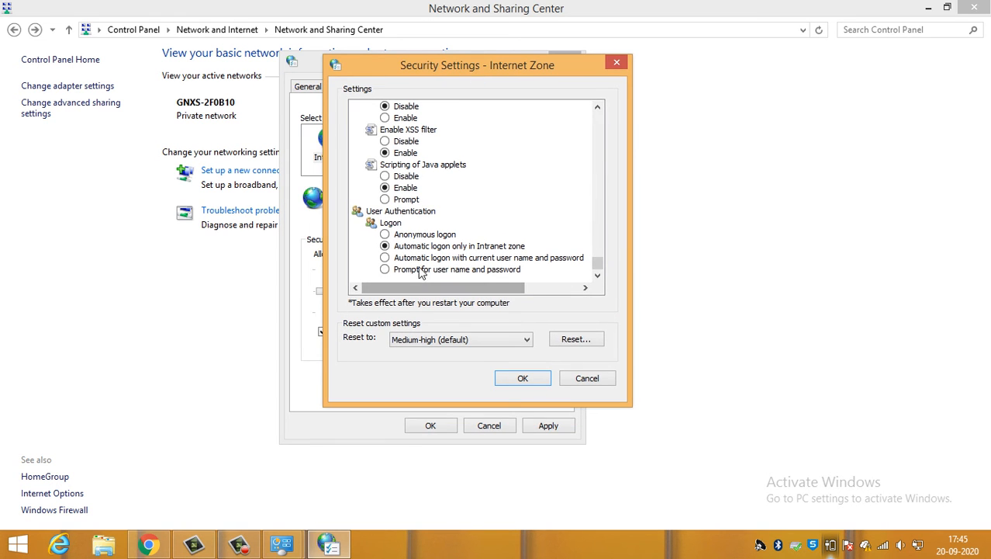
- Try Automatic logon with current user name and password for the Internet zone, and discard the custom level changes
left_click(425, 258)
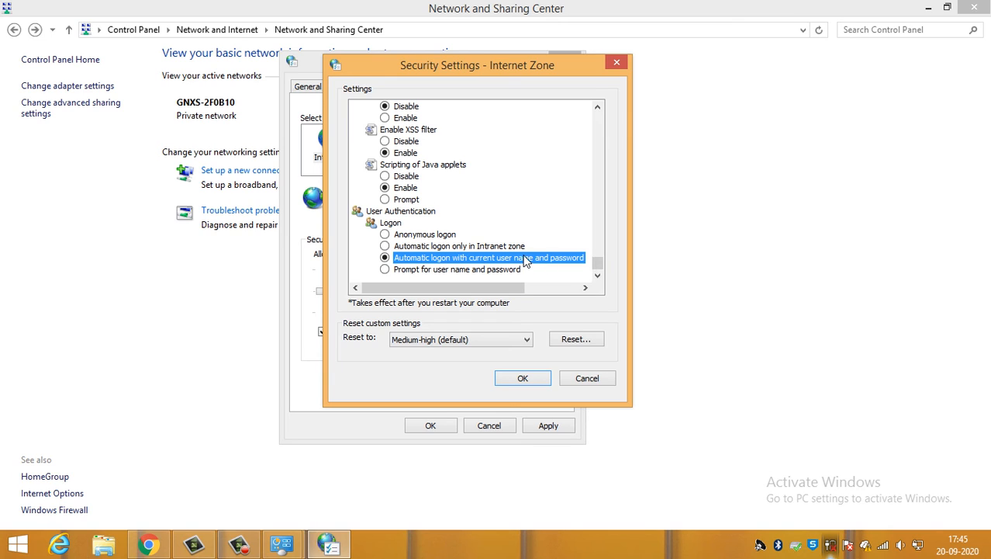
left_click(465, 246)
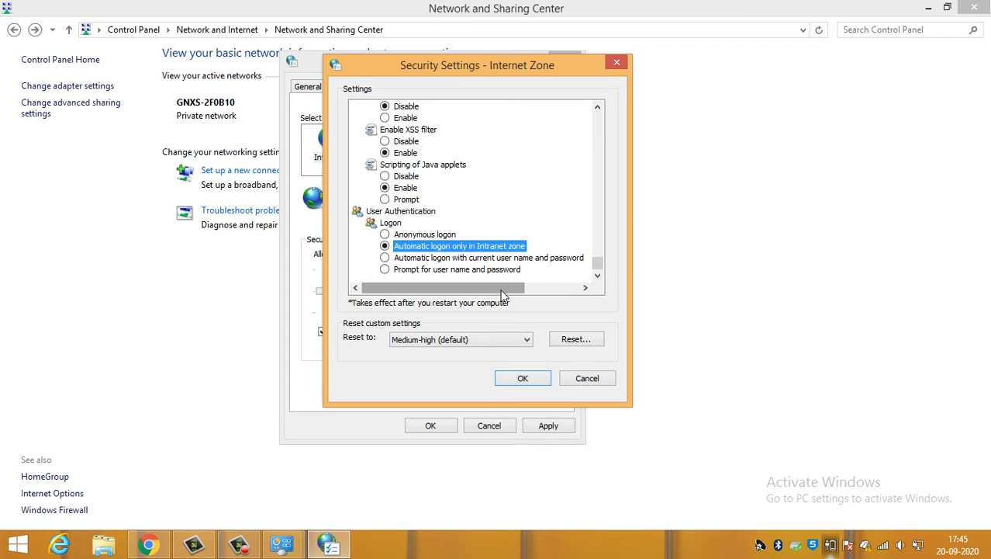
left_click(468, 260)
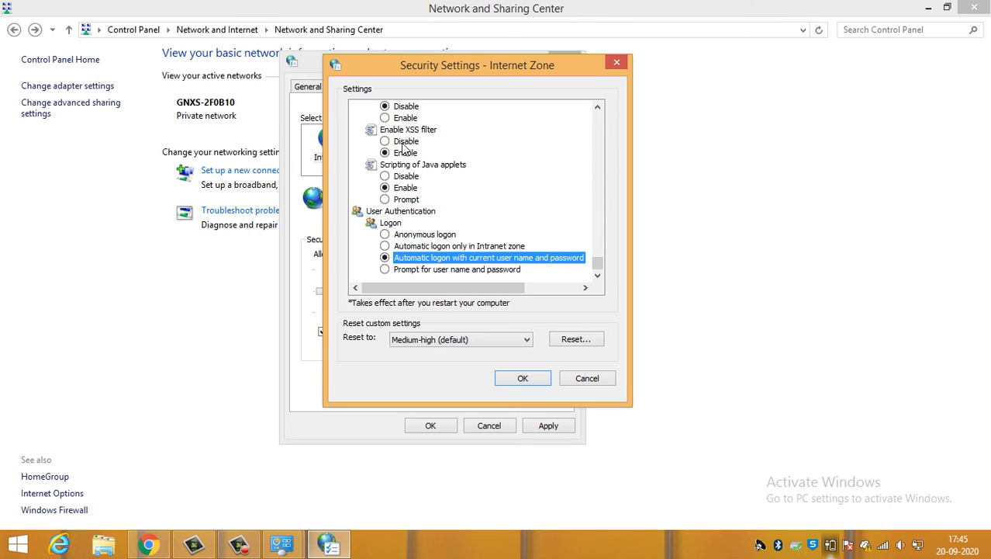
scroll(403, 158, "up", 2)
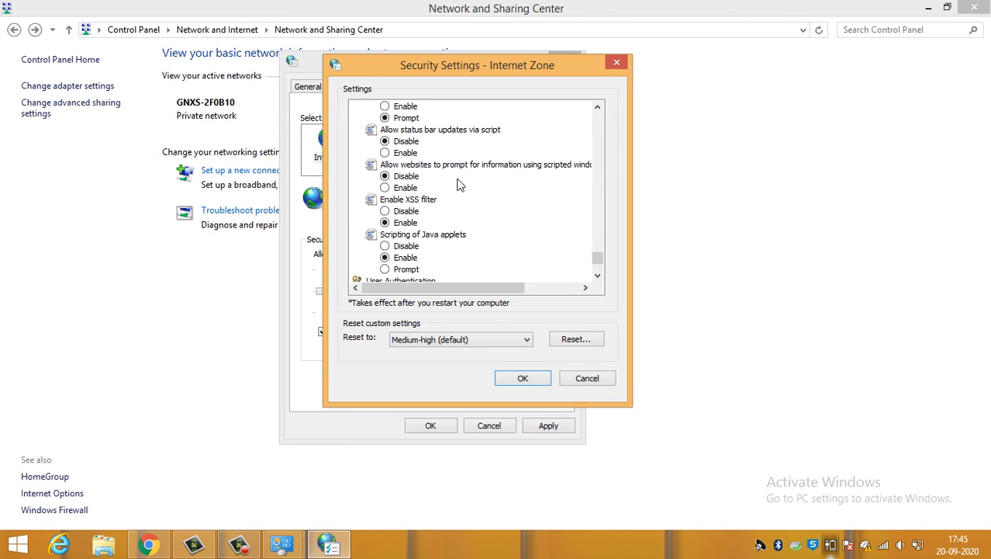
scroll(487, 211, "down", 2)
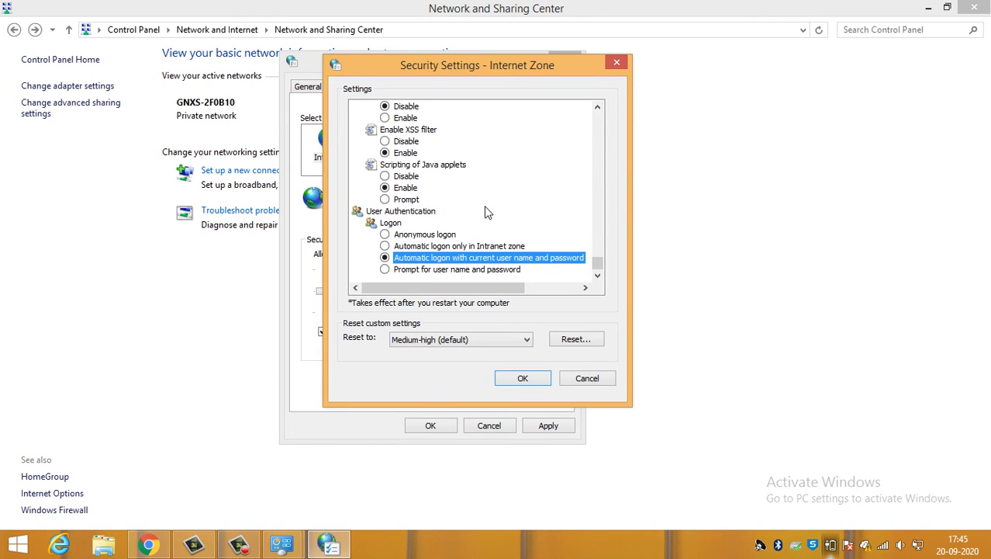
left_click(522, 378)
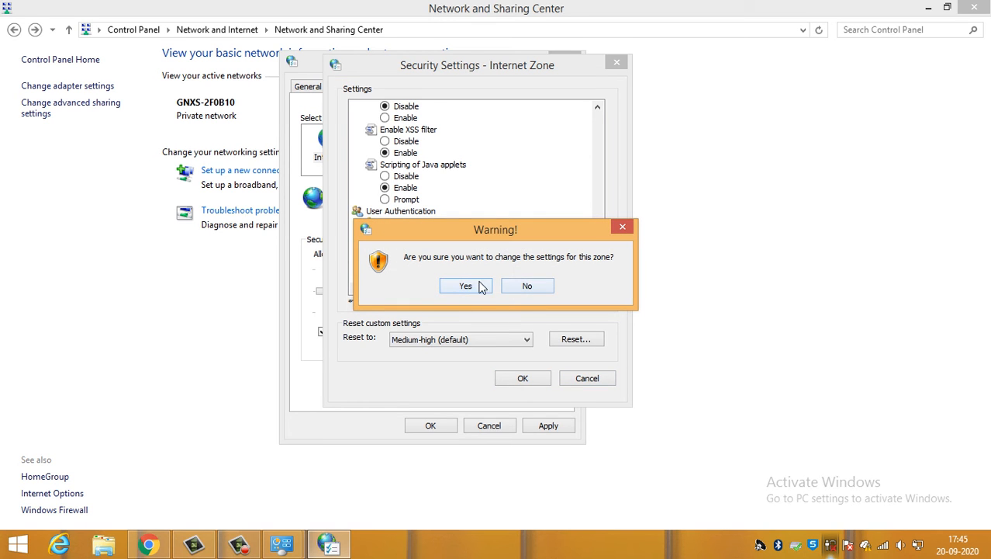
left_click(526, 286)
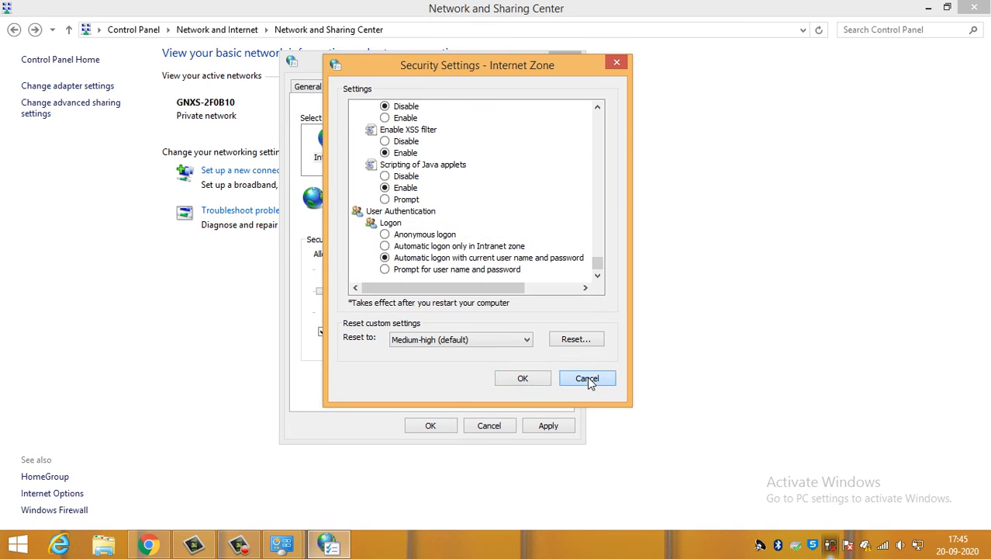
left_click(587, 378)
- Review the Local intranet, Trusted sites and Restricted sites zones, including the custom level settings of the Local intranet zone
left_click(384, 149)
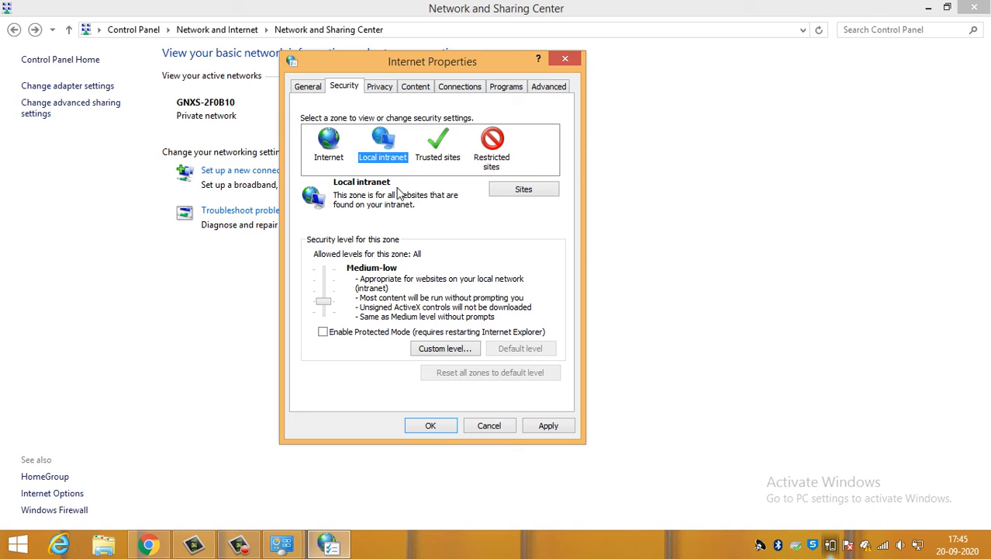
left_click(433, 155)
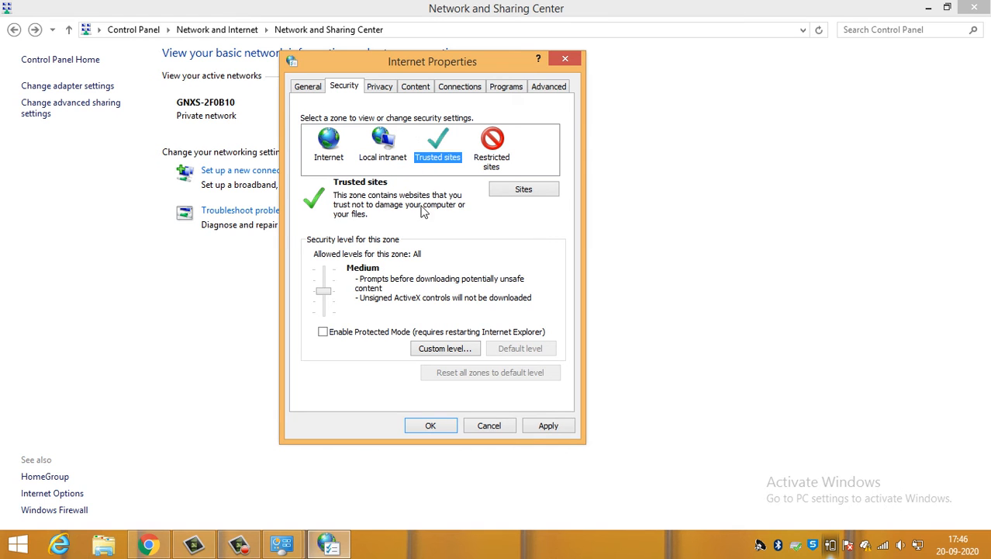
left_click(384, 148)
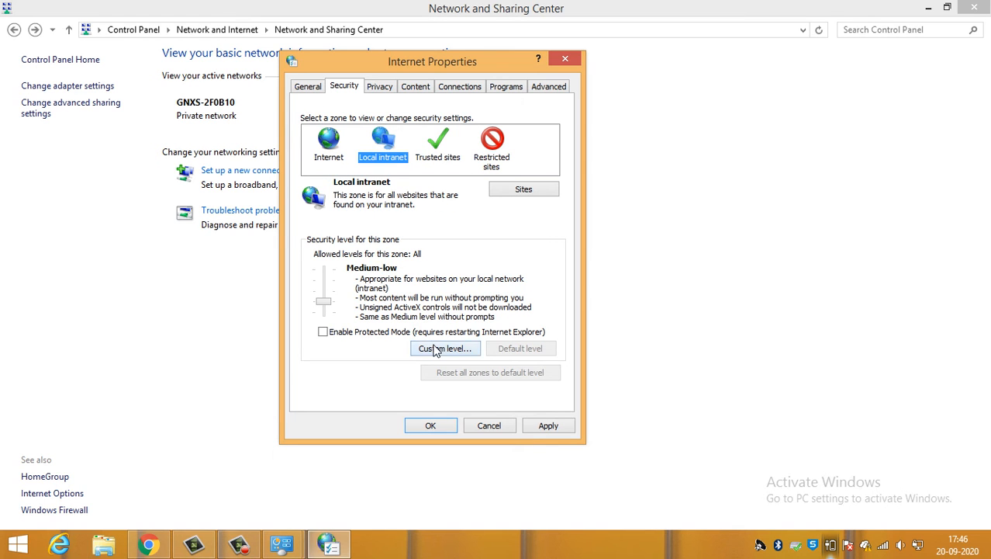
left_click(437, 348)
left_click_drag(559, 134, 555, 297)
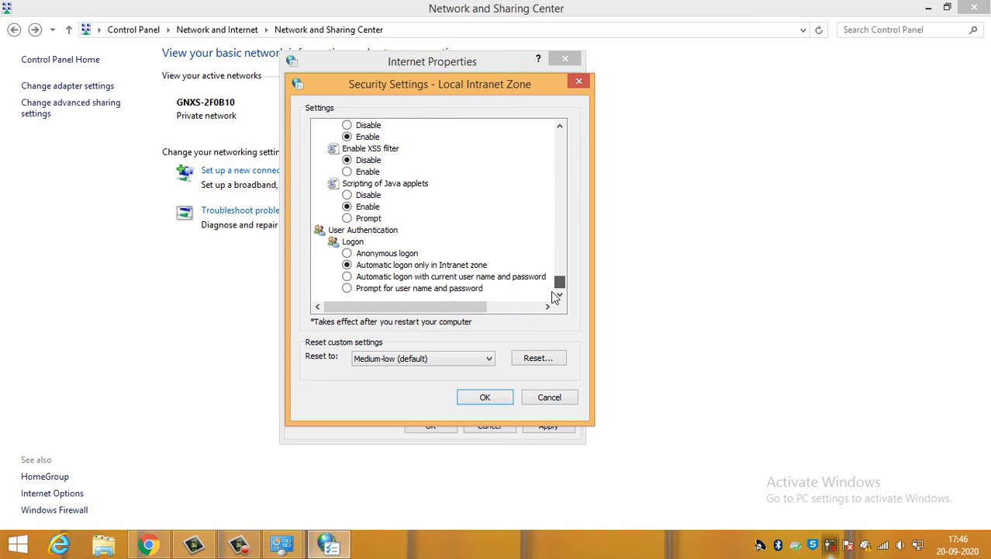
left_click(549, 397)
left_click(492, 144)
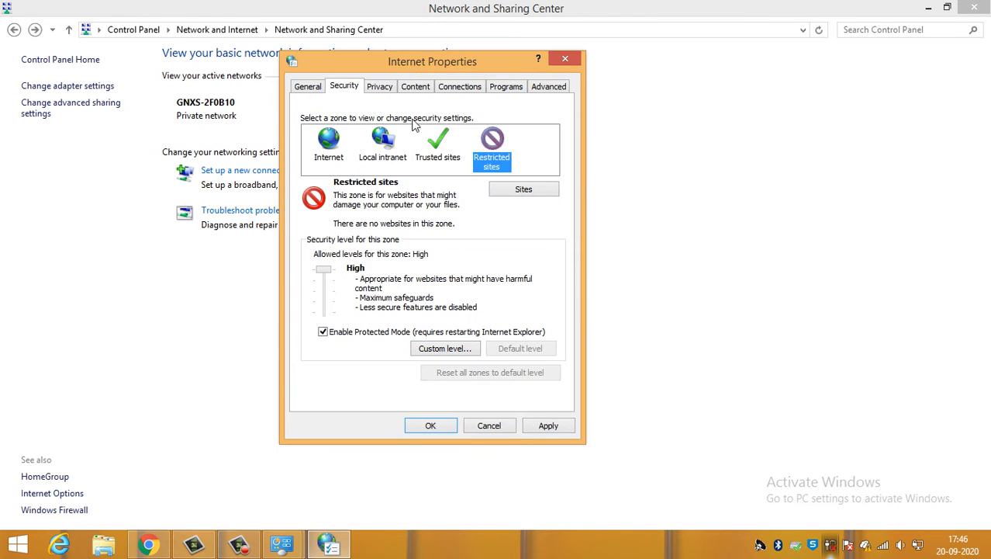
- Turn off the Pop-up Blocker in the Internet privacy settings
left_click(381, 88)
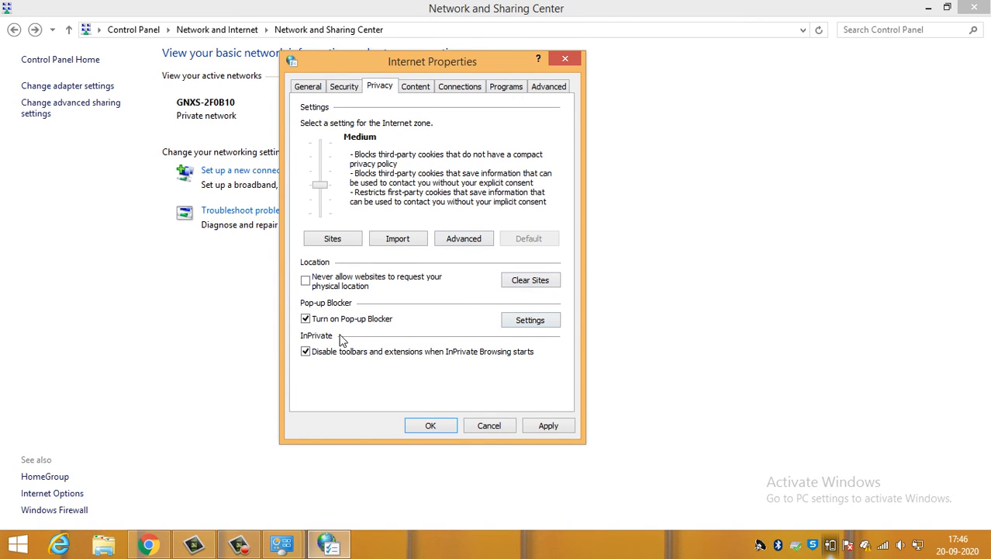
left_click(370, 321)
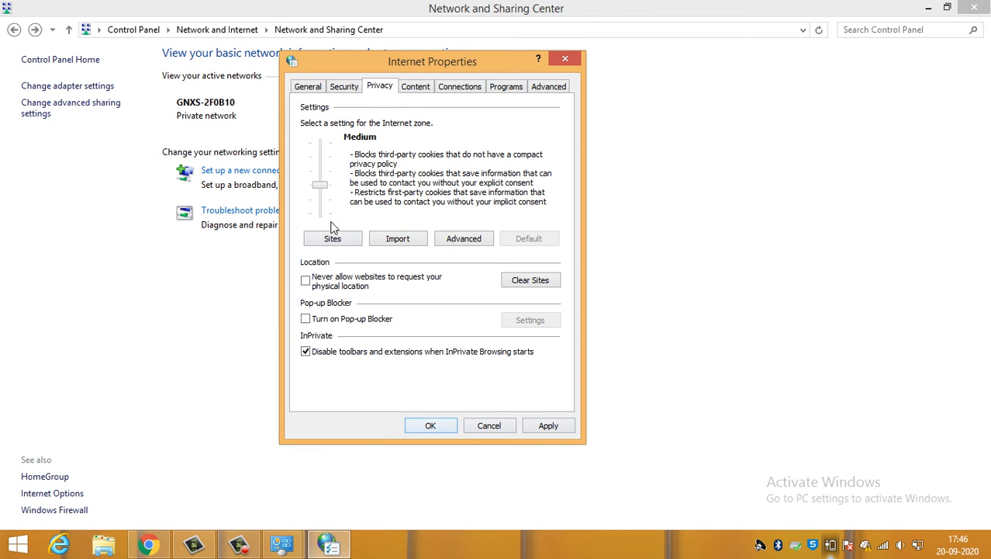
- View the personal certificates from the Internet content settings and close the certificate list
left_click(411, 87)
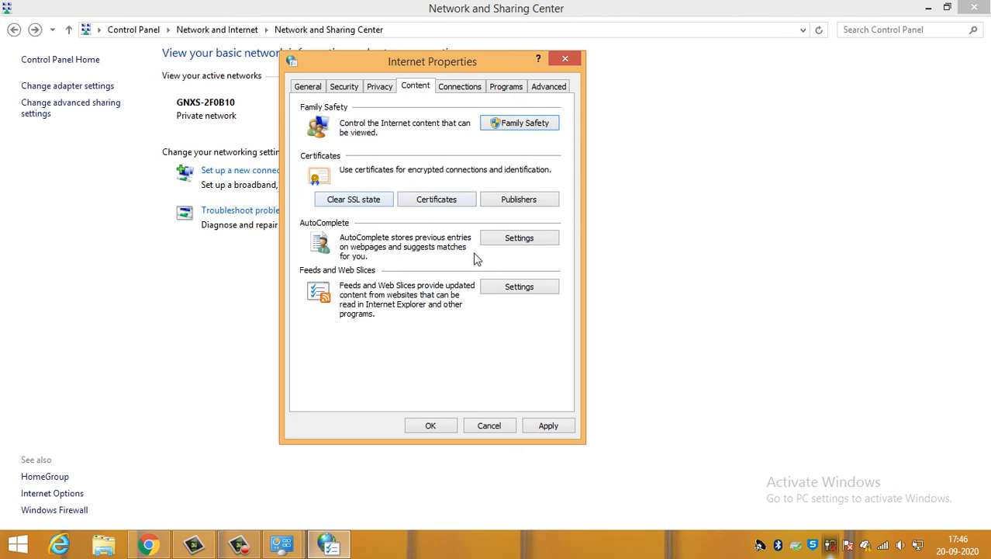
left_click(439, 201)
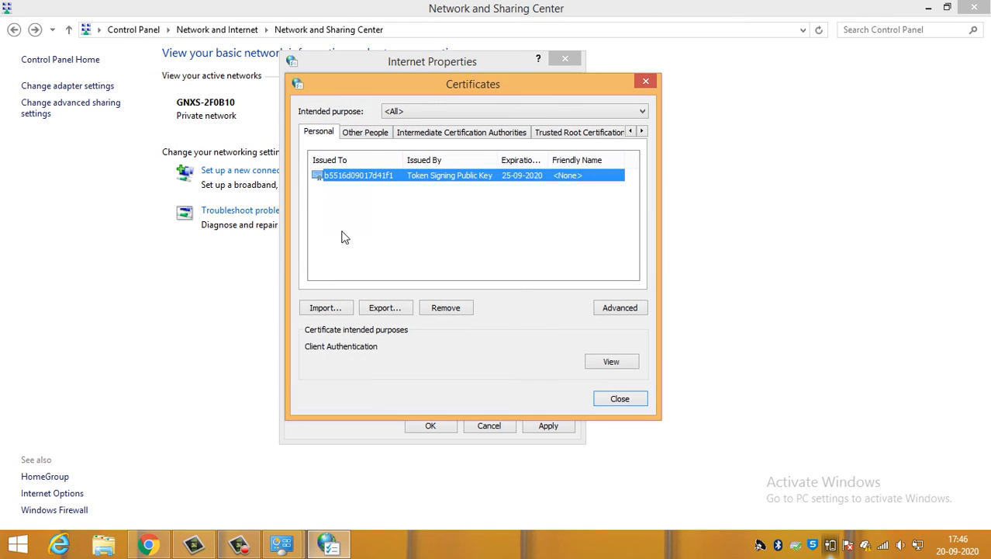
left_click(422, 239)
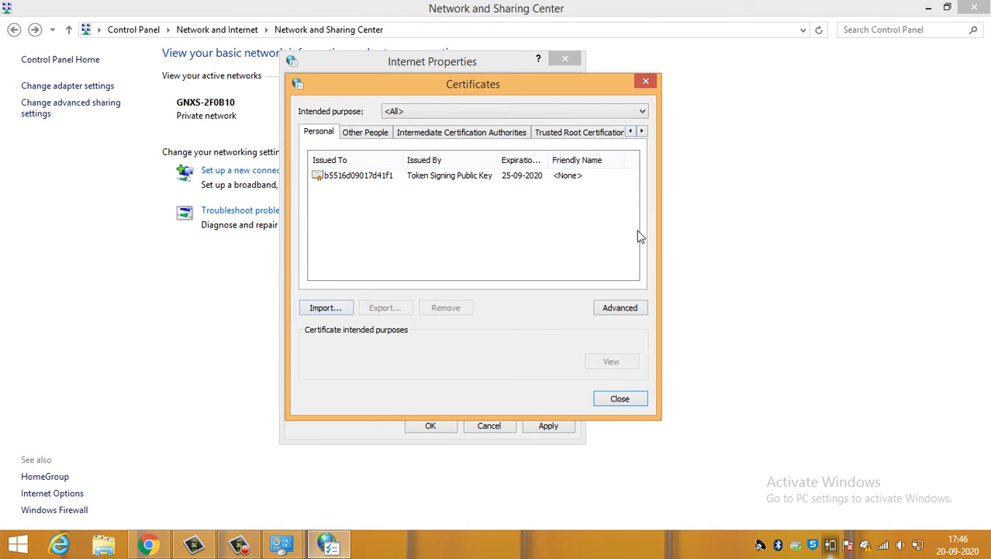
left_click(645, 83)
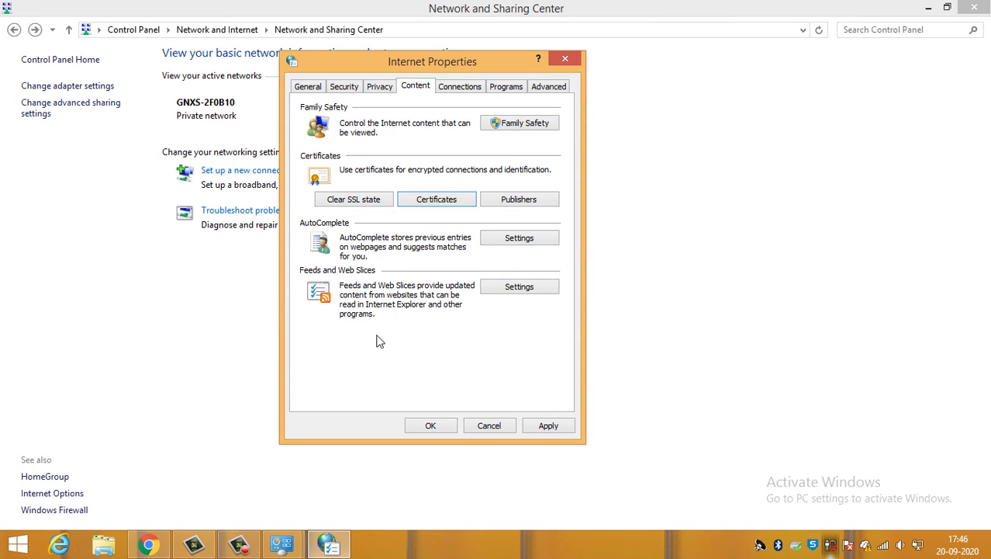
- Open the LAN settings of the Internet connections and switch the automatic configuration script on and off again
left_click(464, 90)
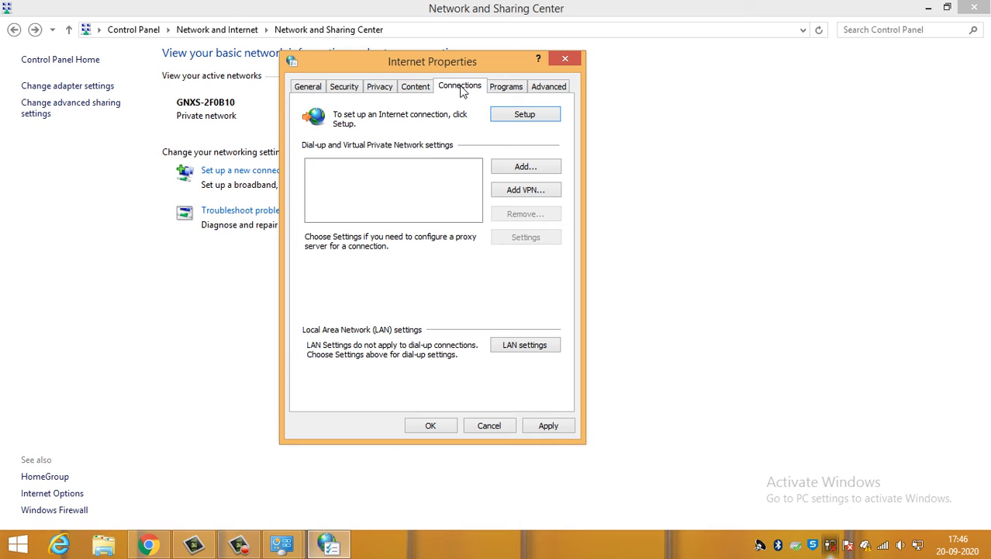
left_click(515, 348)
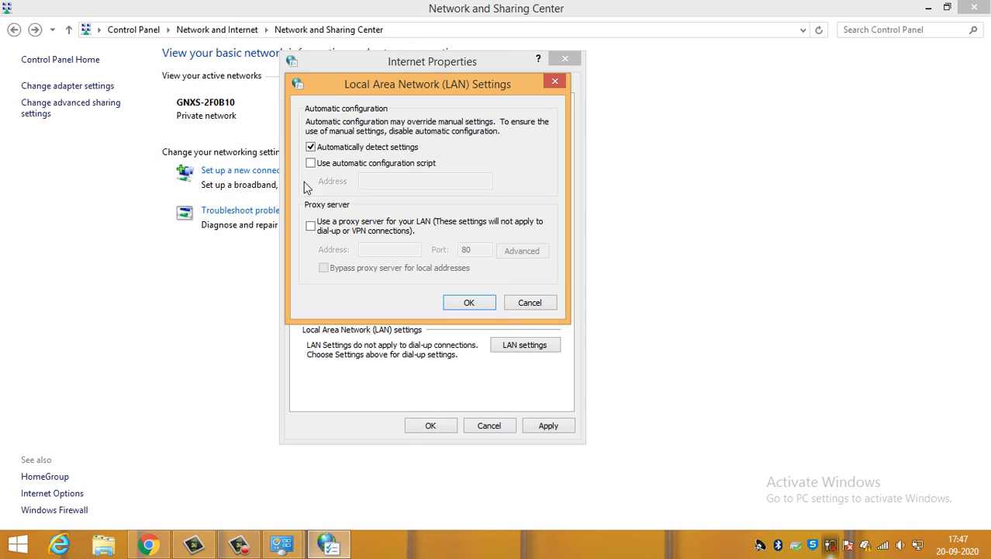
left_click(321, 163)
left_click(394, 183)
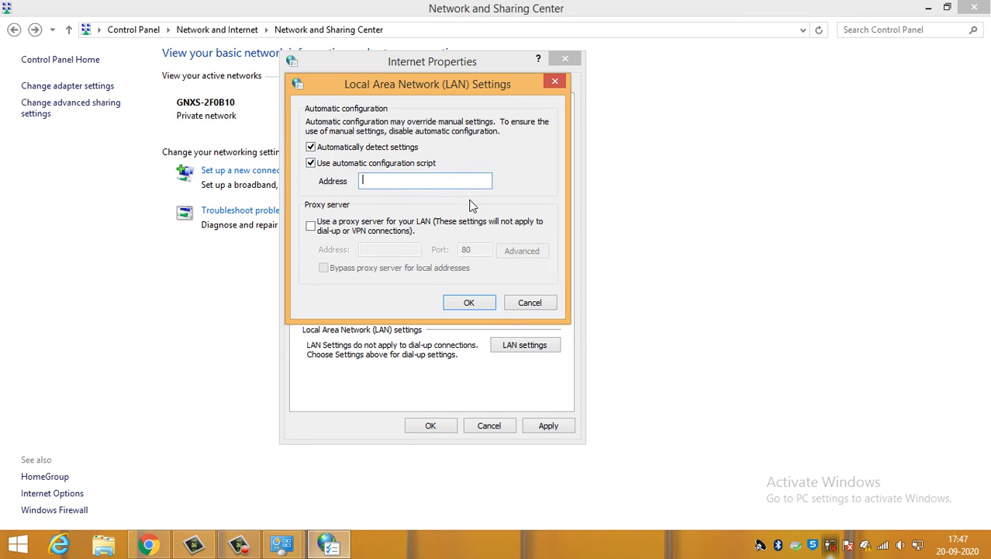
left_click(401, 164)
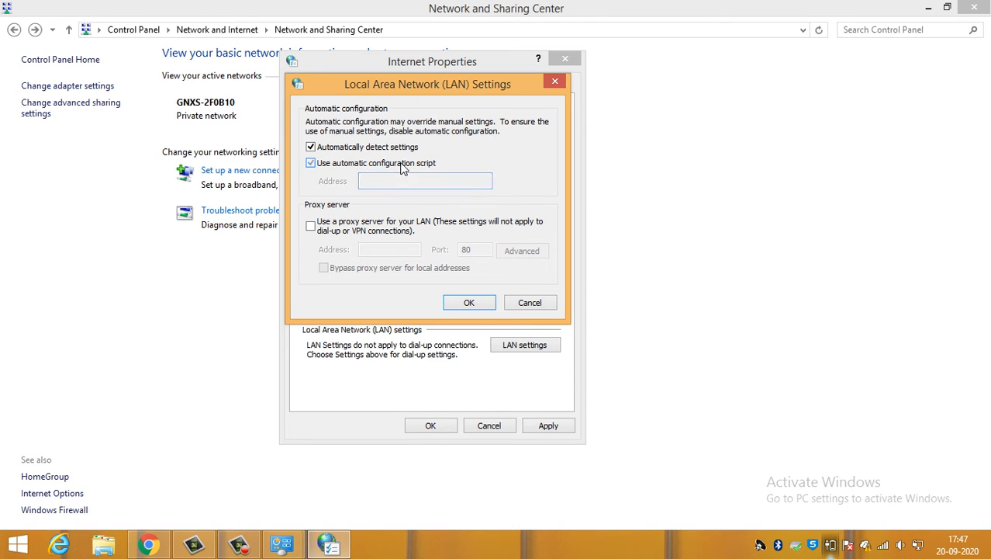
- Enable the proxy server for the LAN, look at its address and port fields, and disable it again
left_click(333, 227)
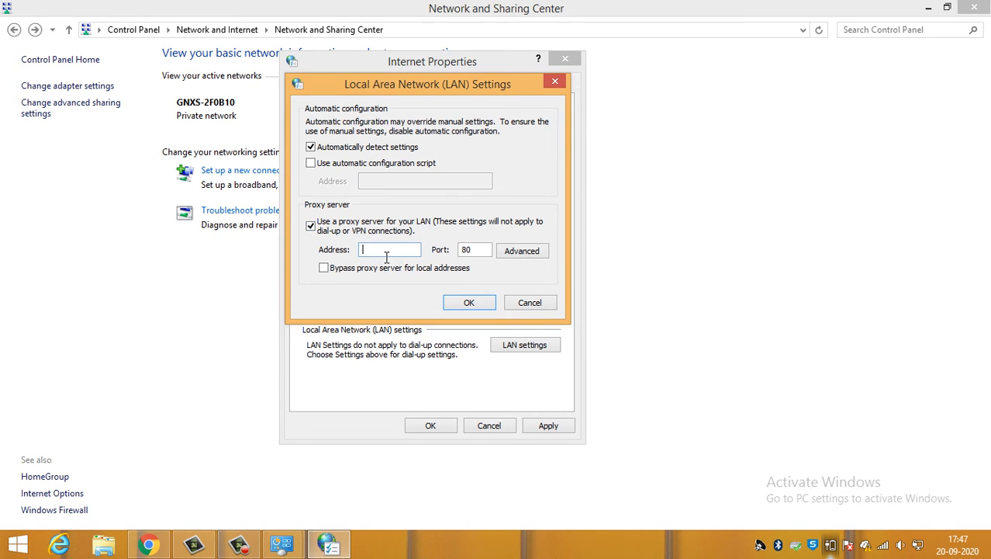
left_click(479, 255)
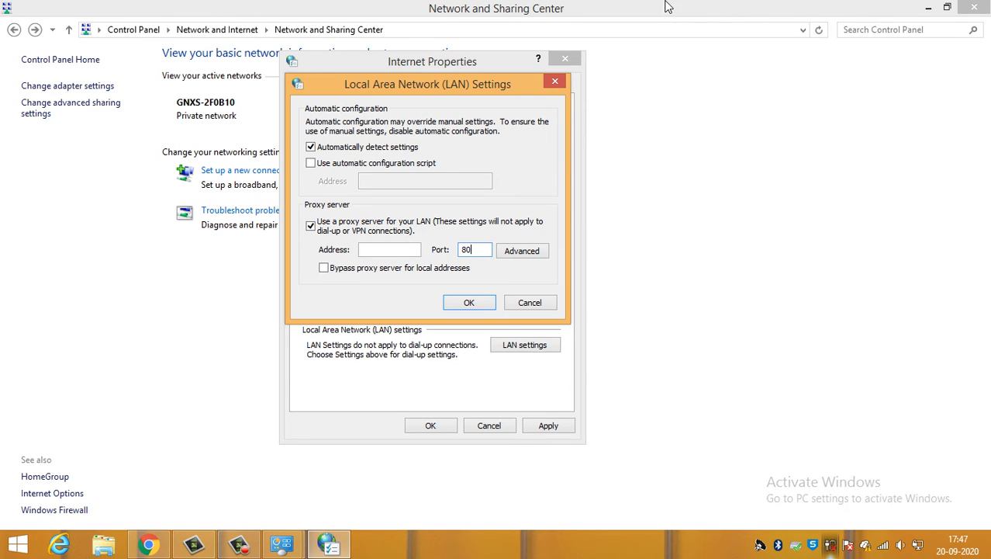
left_click(347, 228)
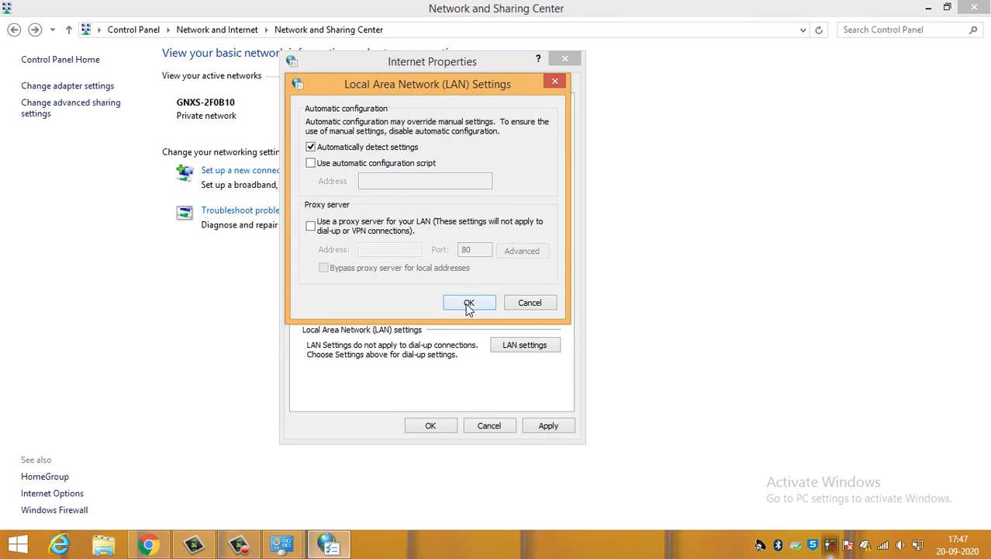
- Toggle the LAN proxy server option on and off once more and close the LAN settings without saving
left_click(344, 233)
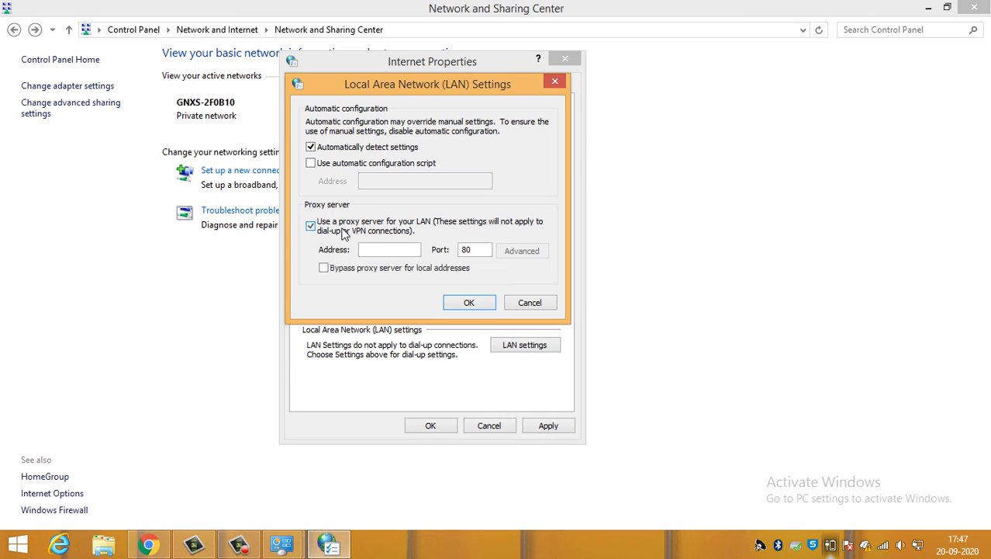
left_click(324, 227)
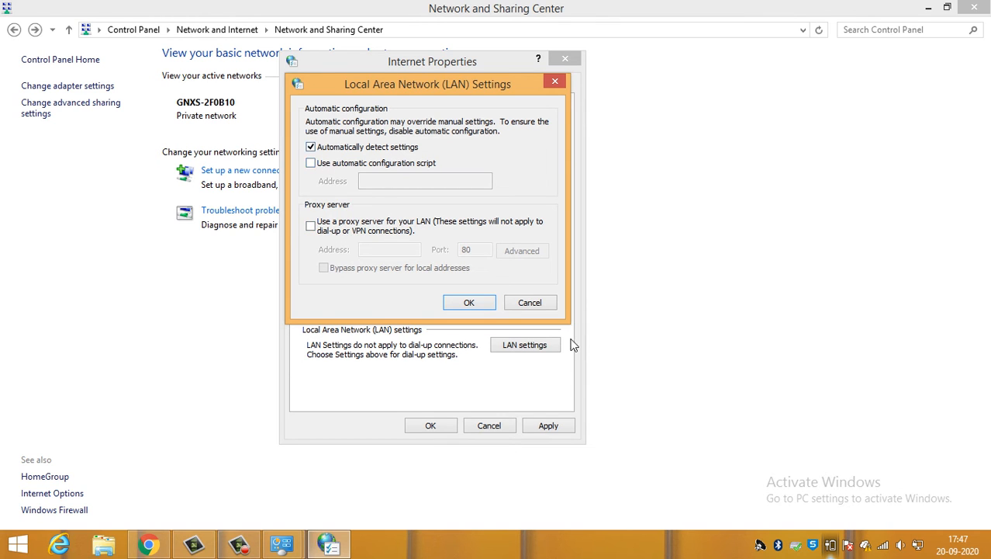
left_click(533, 302)
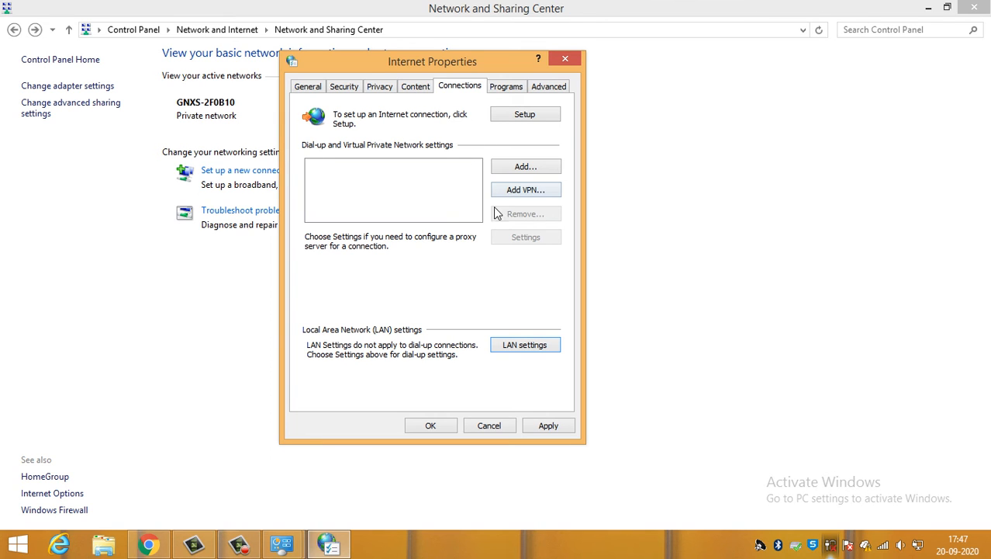
- Open the add-ons manager from the Internet program settings, view all Internet Explorer add-ons and close it
left_click(506, 87)
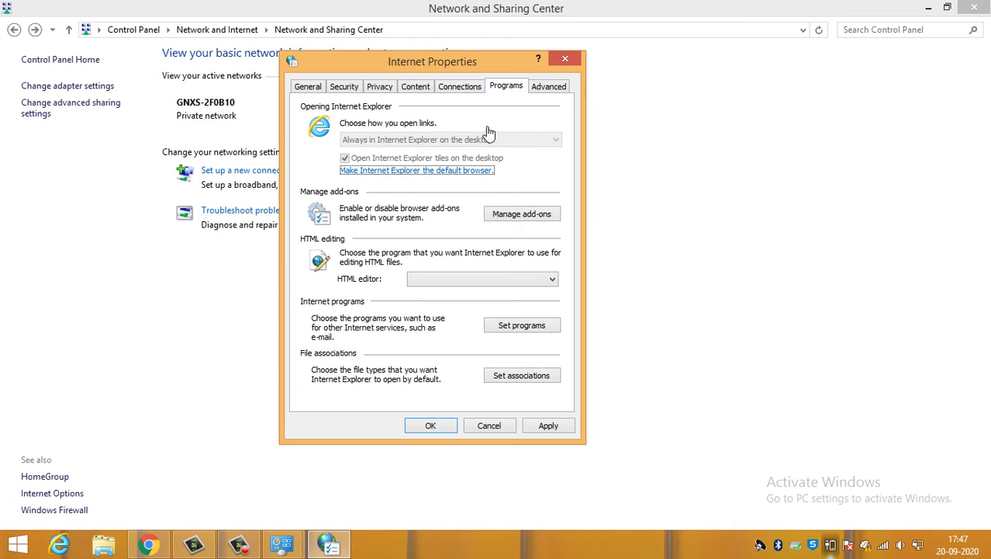
left_click(522, 214)
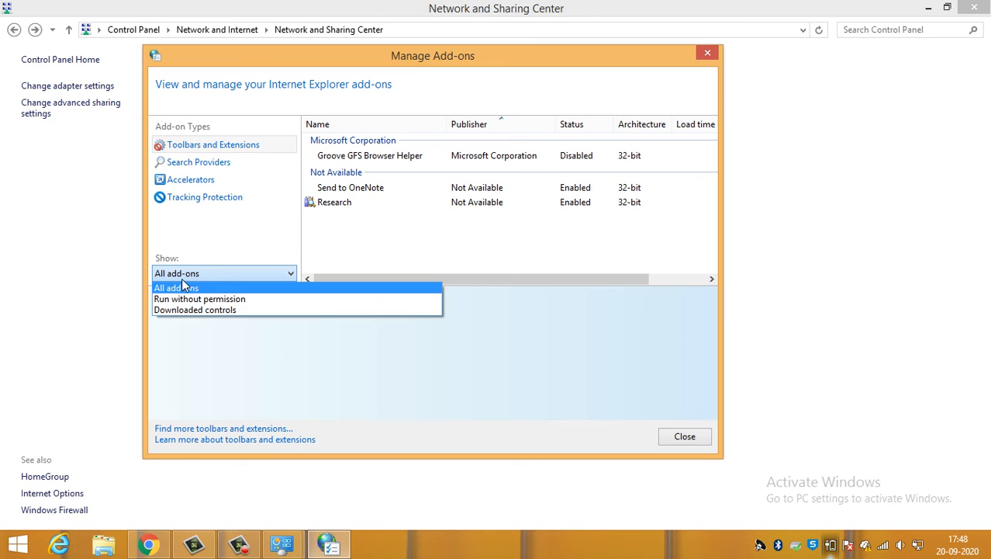
left_click(182, 282)
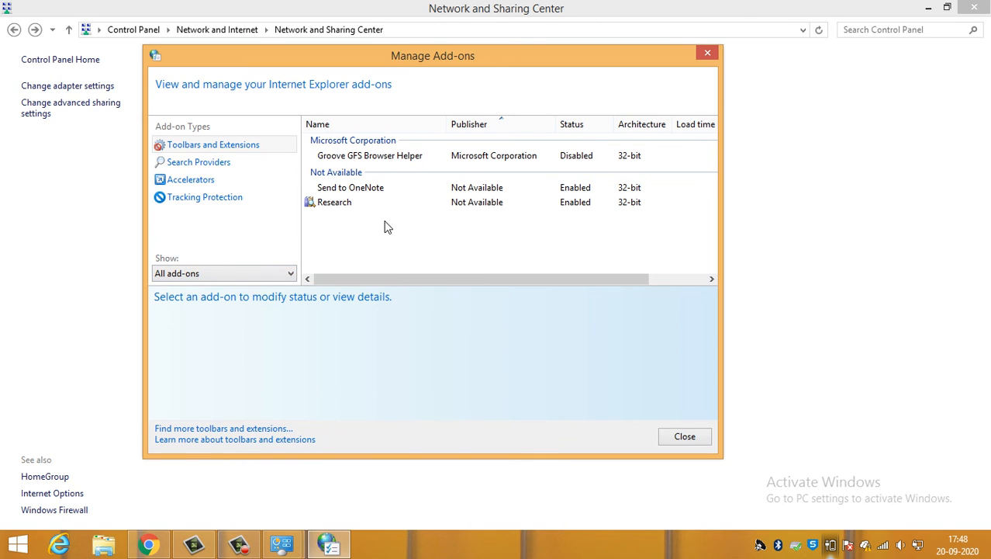
right_click(363, 235)
left_click(333, 236)
mouse_move(426, 63)
left_mouse_down()
mouse_move(449, 79)
mouse_move(390, 81)
mouse_move(419, 60)
mouse_move(419, 78)
left_mouse_up()
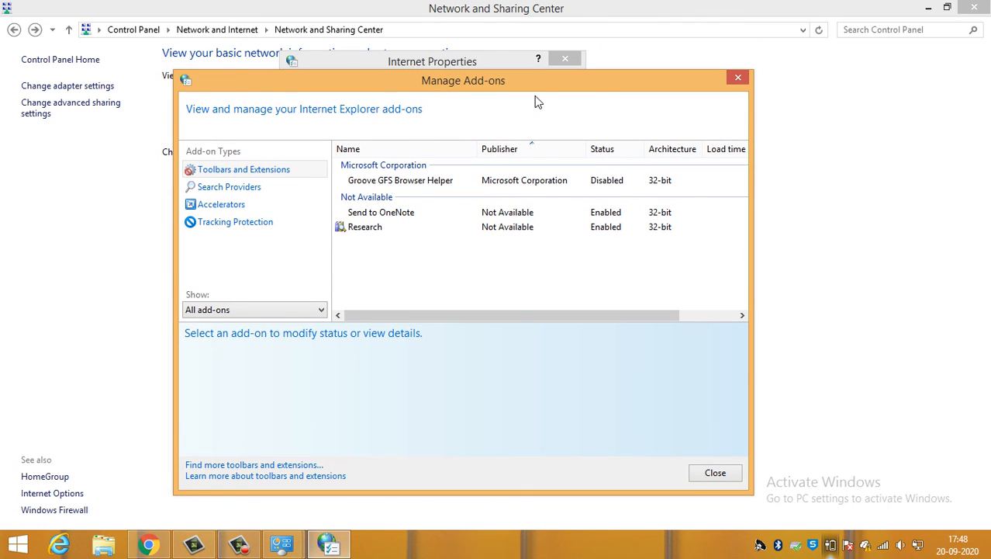
left_click(713, 472)
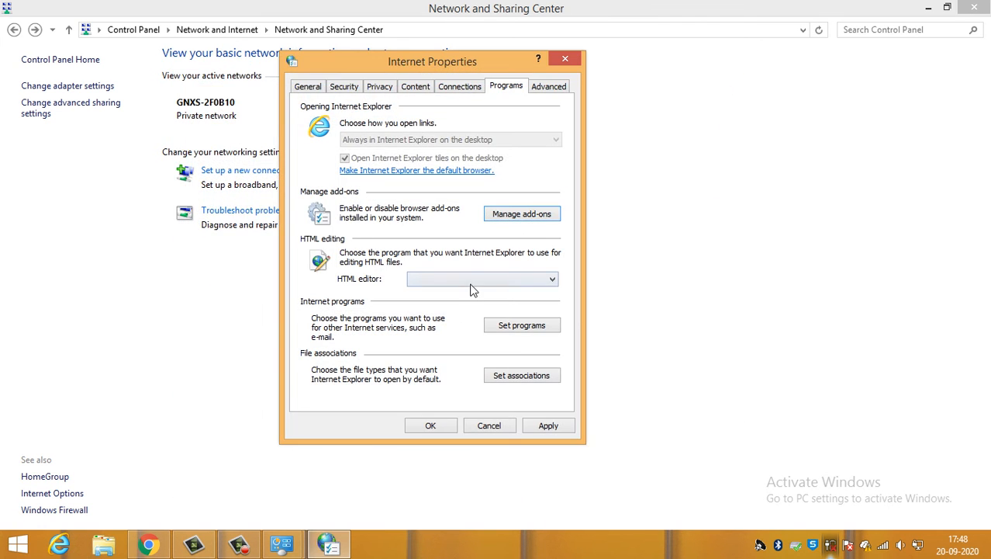
- Look through the list of advanced Internet settings and revisit the Programs and General settings
left_click(536, 90)
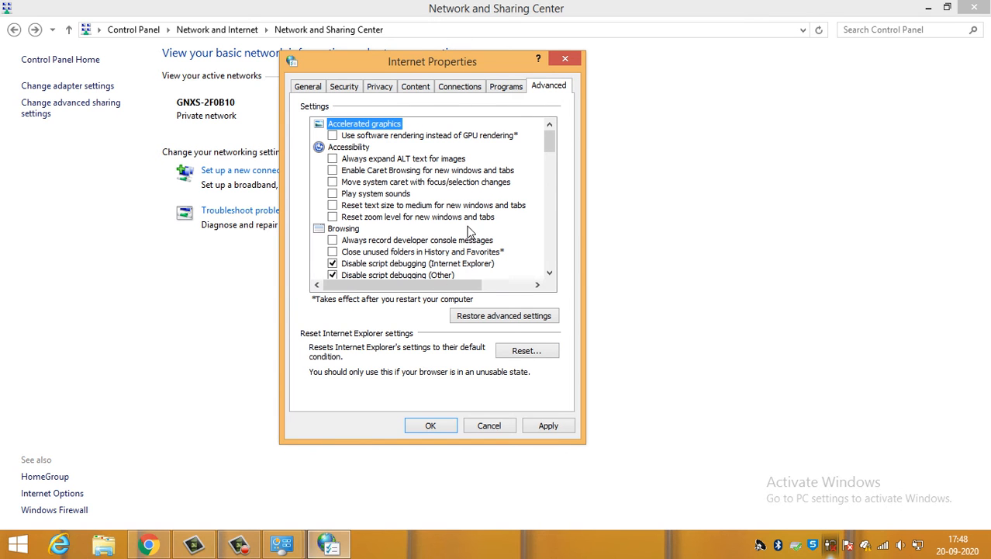
left_click(509, 88)
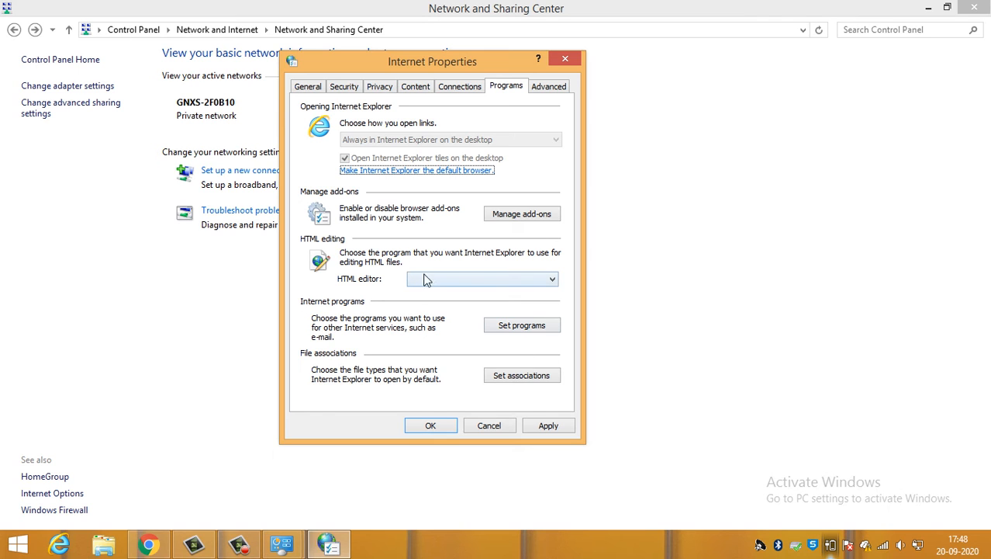
left_click(562, 90)
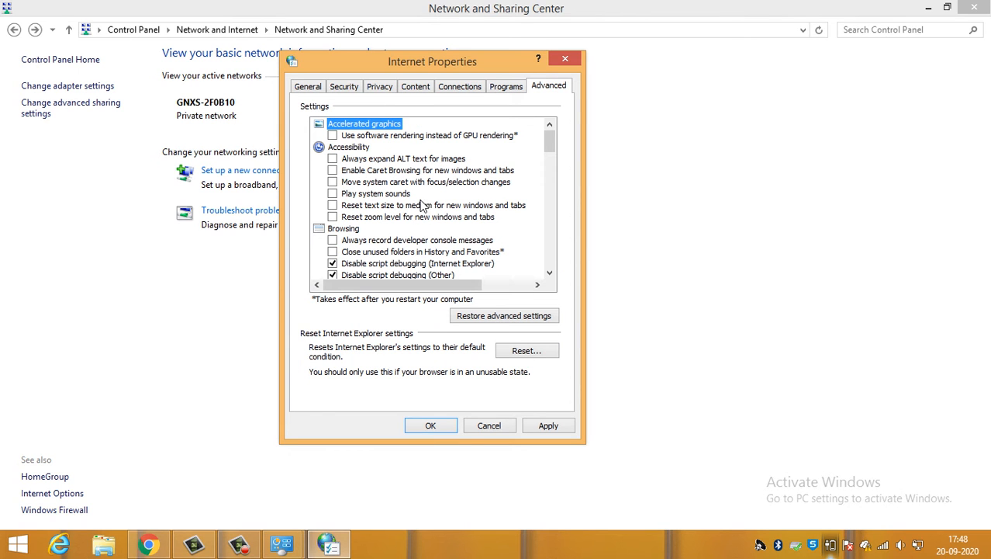
scroll(436, 216, "down", 2)
scroll(436, 216, "down", 5)
scroll(419, 228, "up", 9)
left_click(311, 90)
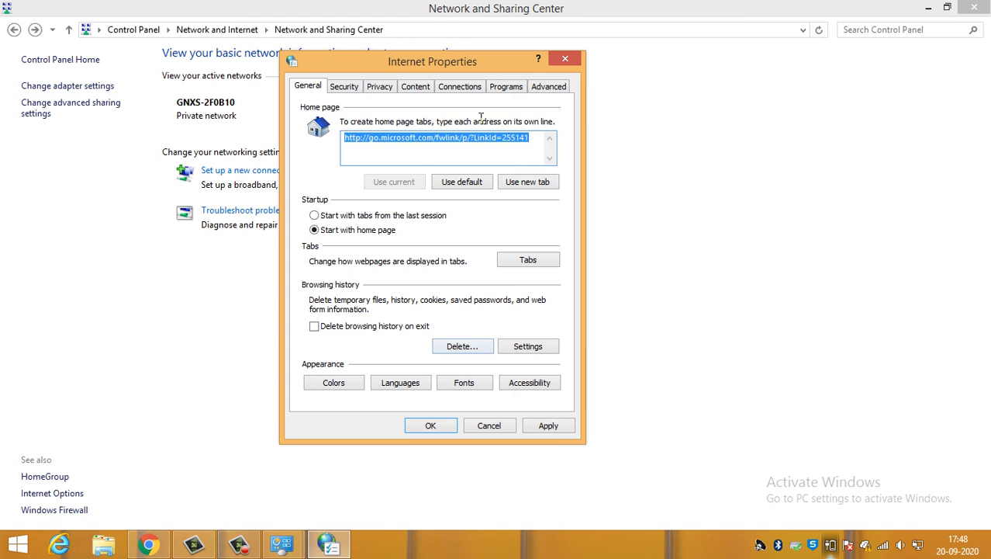
- View the Reset Internet Explorer Settings dialog from the advanced settings, cancel it and close Internet Properties
left_click(548, 87)
left_click(526, 350)
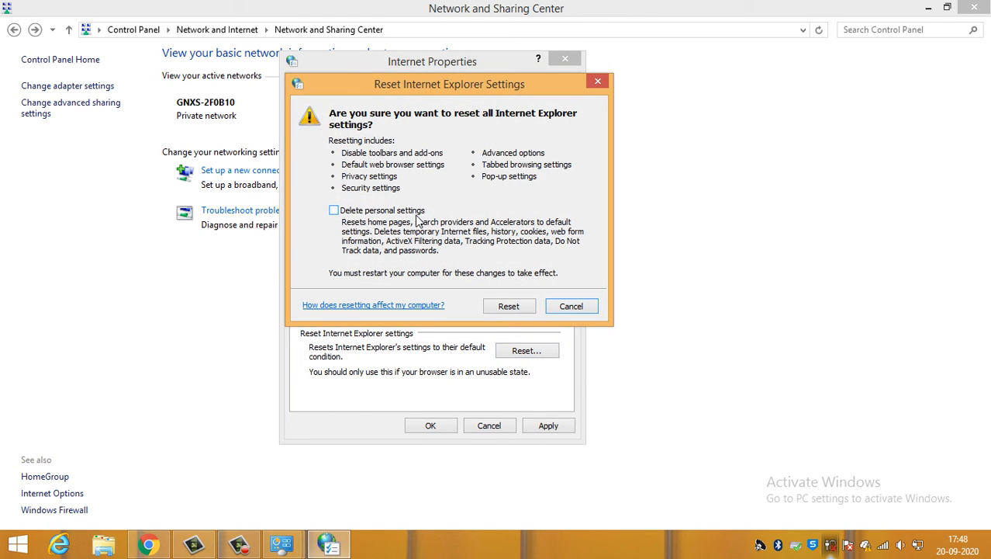
left_click(565, 308)
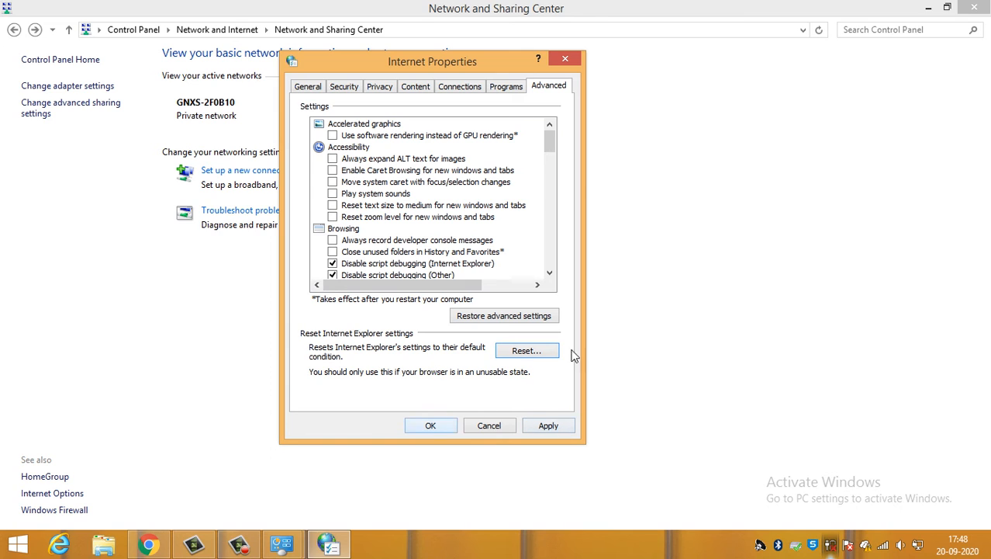
left_click(565, 59)
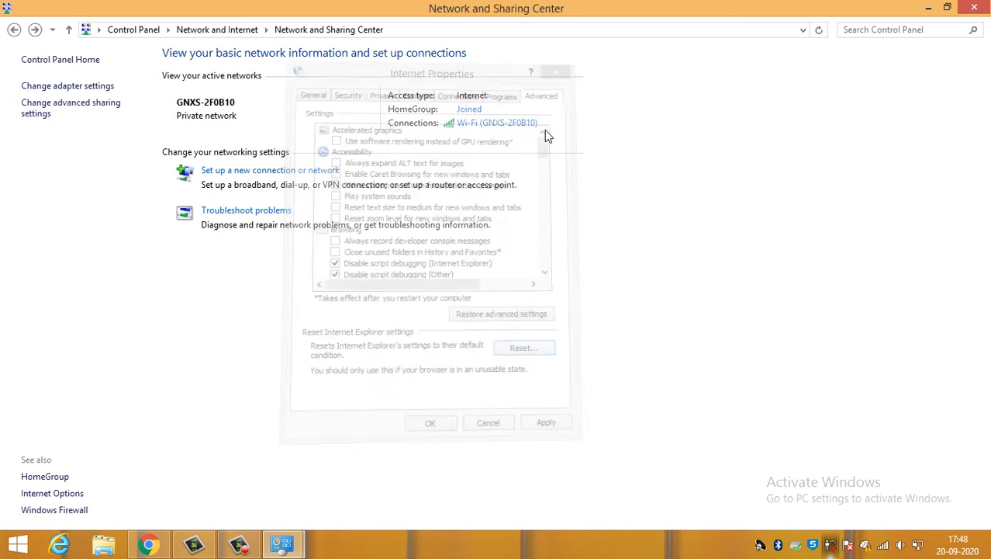
- View the HomeGroup settings and the Windows Firewall on/off settings, returning to the Network and Sharing Center without changes
left_click(62, 477)
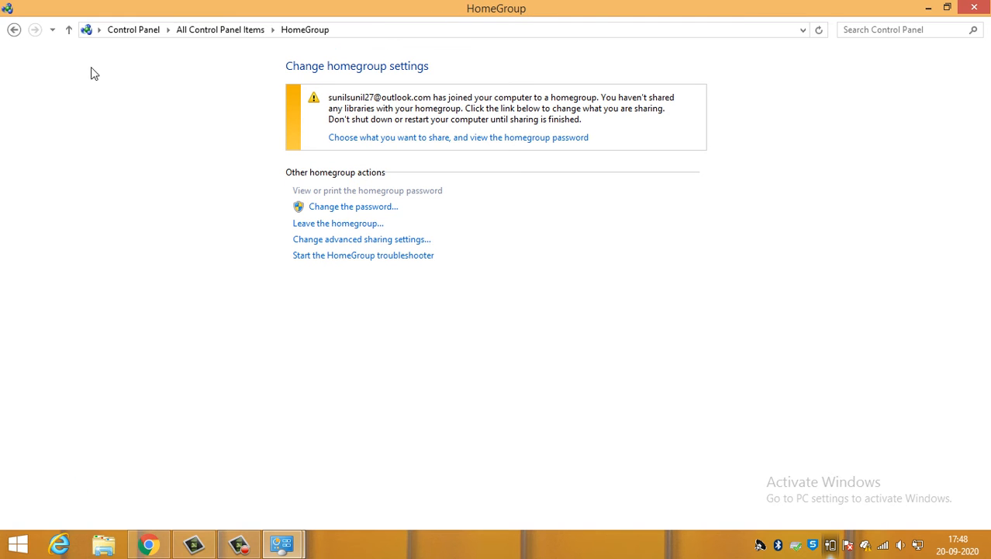
left_click(14, 31)
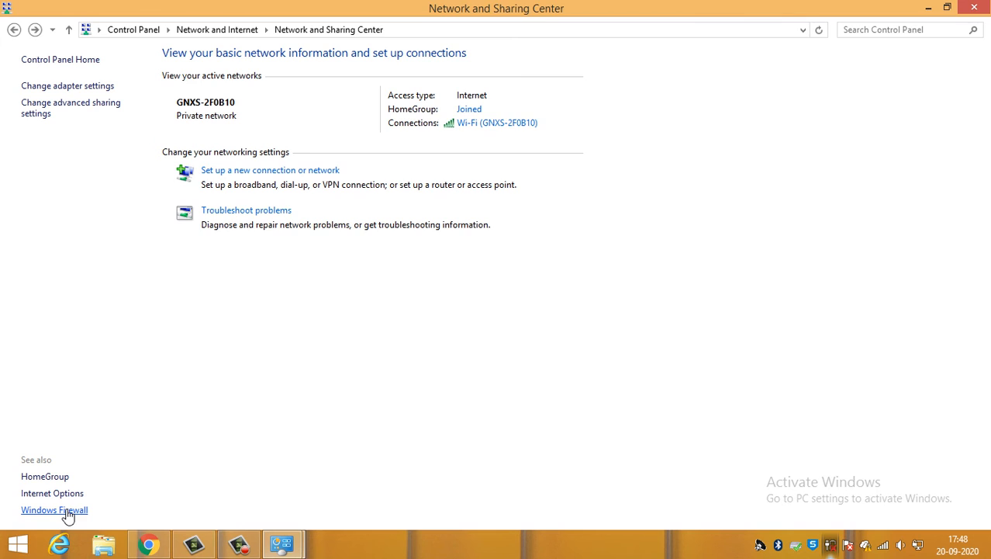
left_click(68, 512)
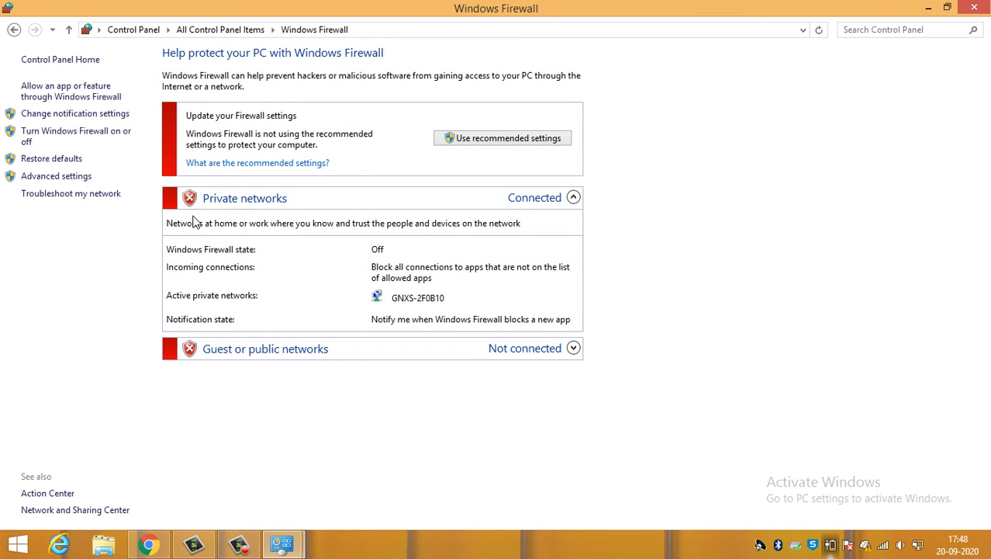
left_click(65, 140)
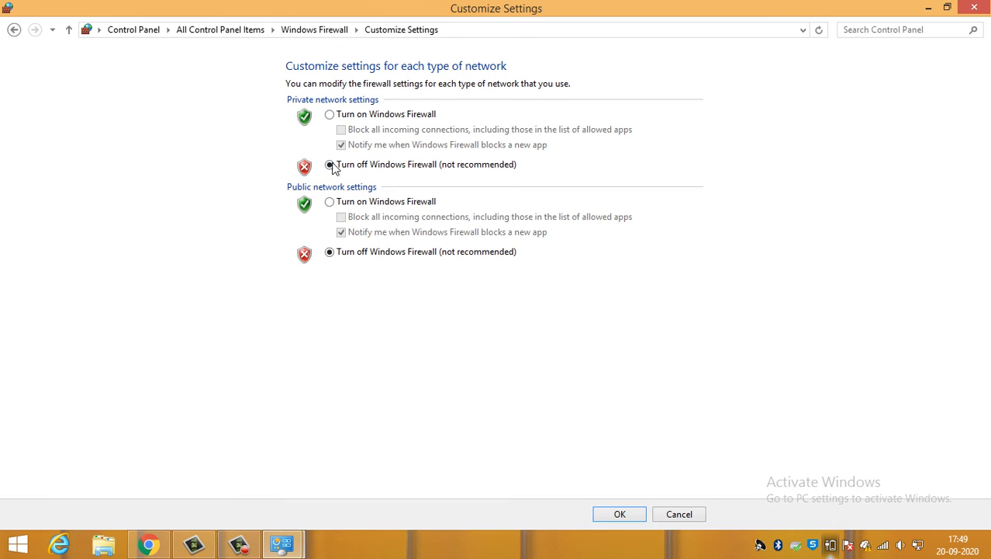
left_click(13, 30)
left_click(14, 30)
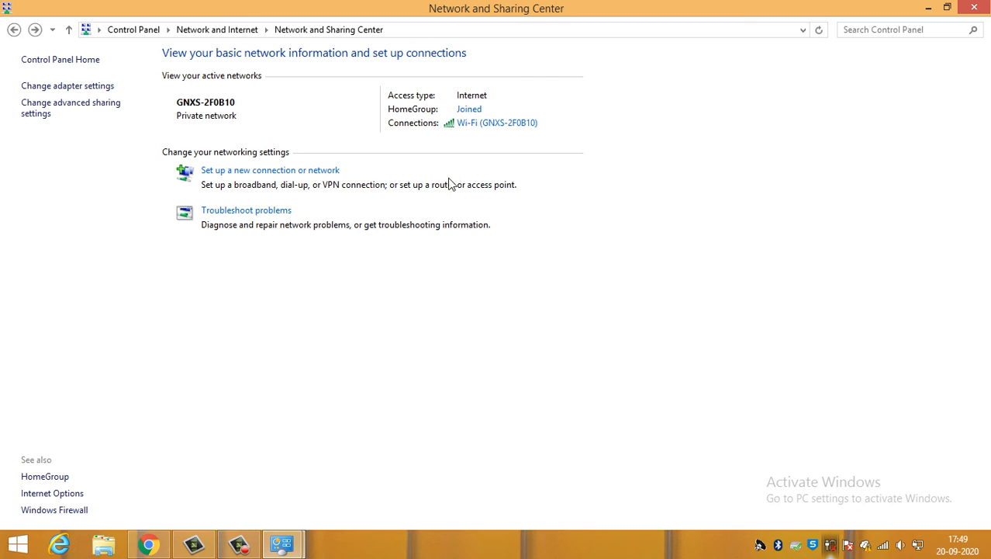
- View the status of the active Wi-Fi connection and close the status window
left_click(478, 125)
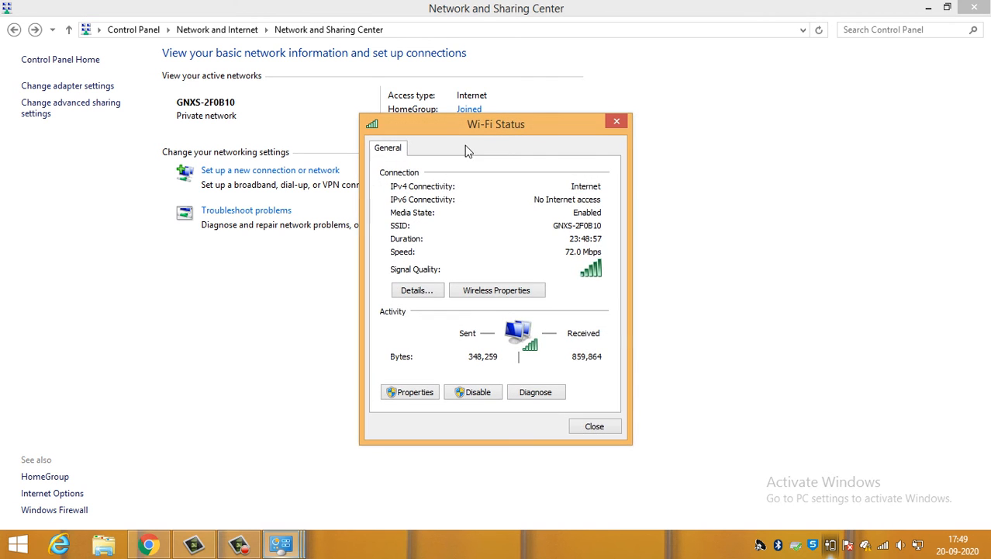
left_click_drag(513, 127, 521, 190)
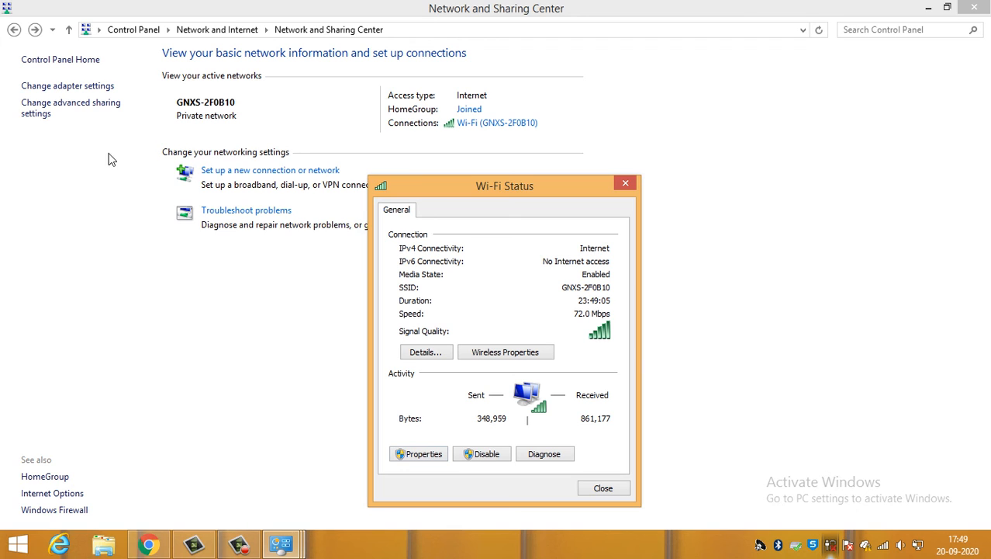
left_click(605, 487)
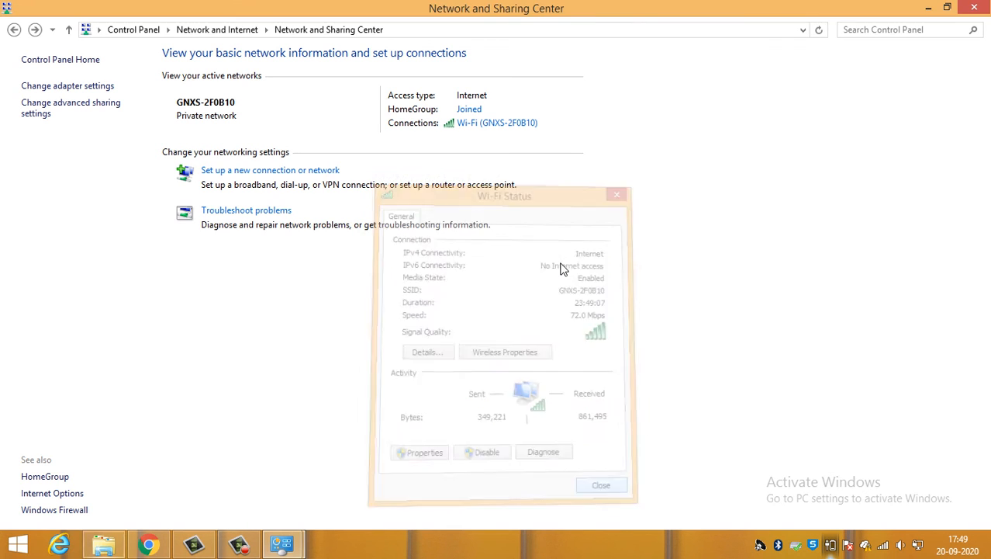
- Return to the main Control Panel page and show its items as Large icons
left_click(232, 30)
left_click(140, 31)
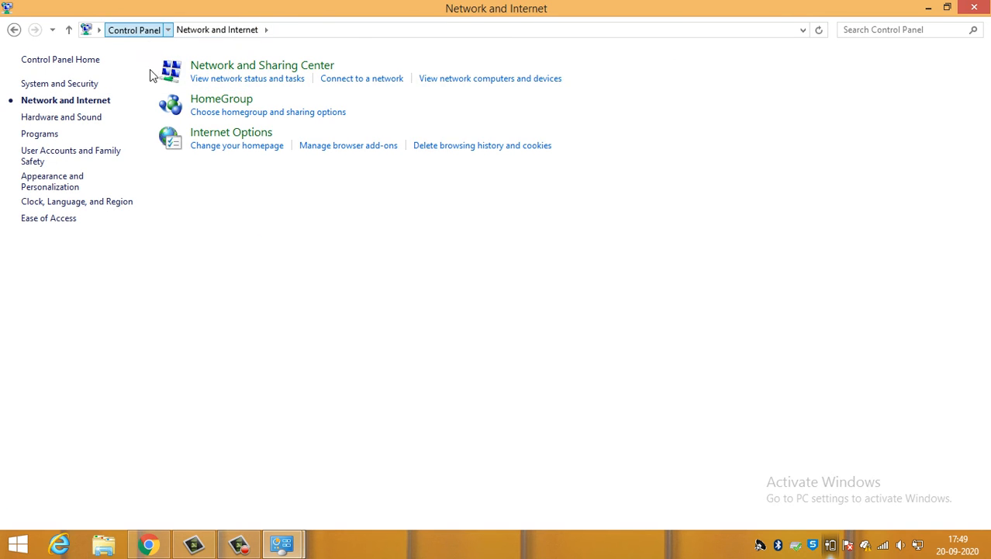
left_click(720, 68)
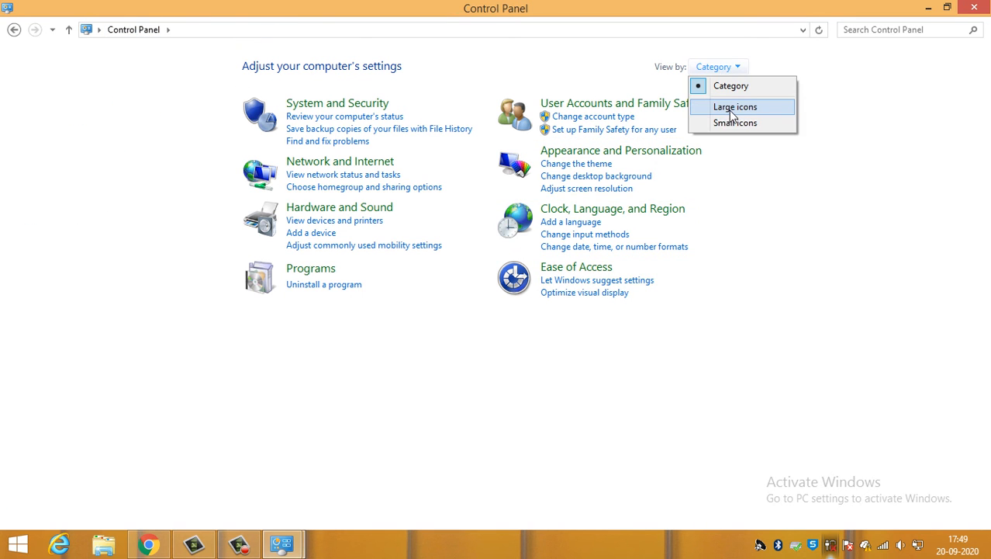
left_click(730, 107)
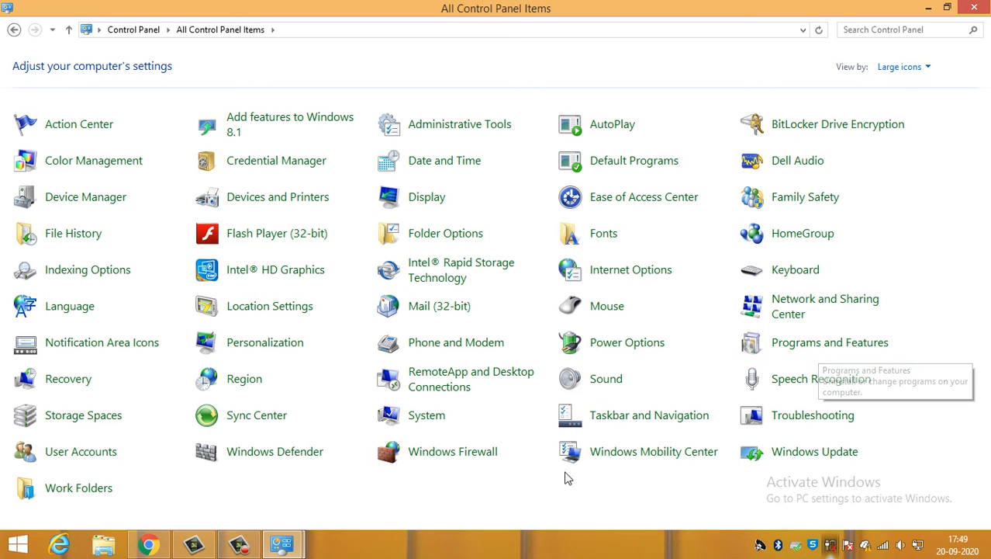
left_click(242, 546)
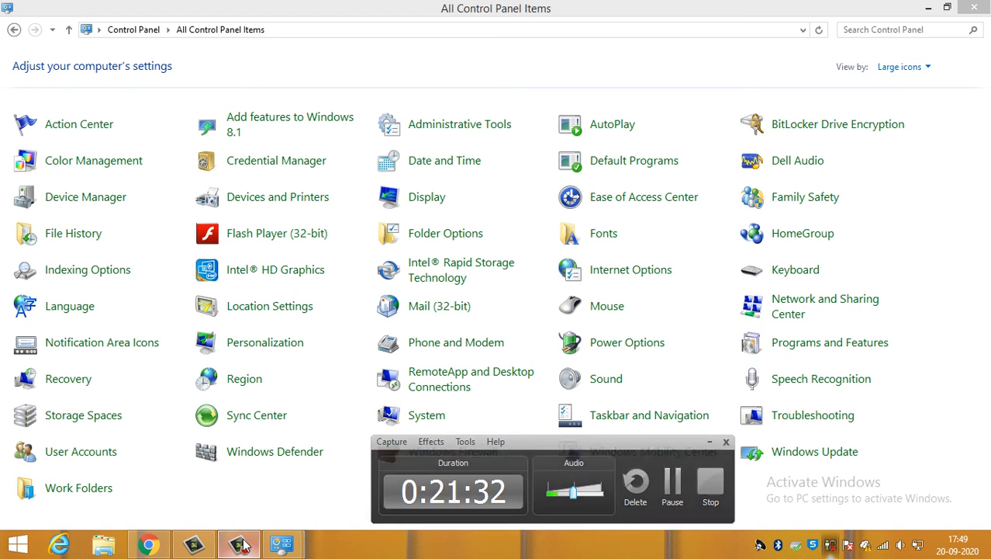
left_click(242, 546)
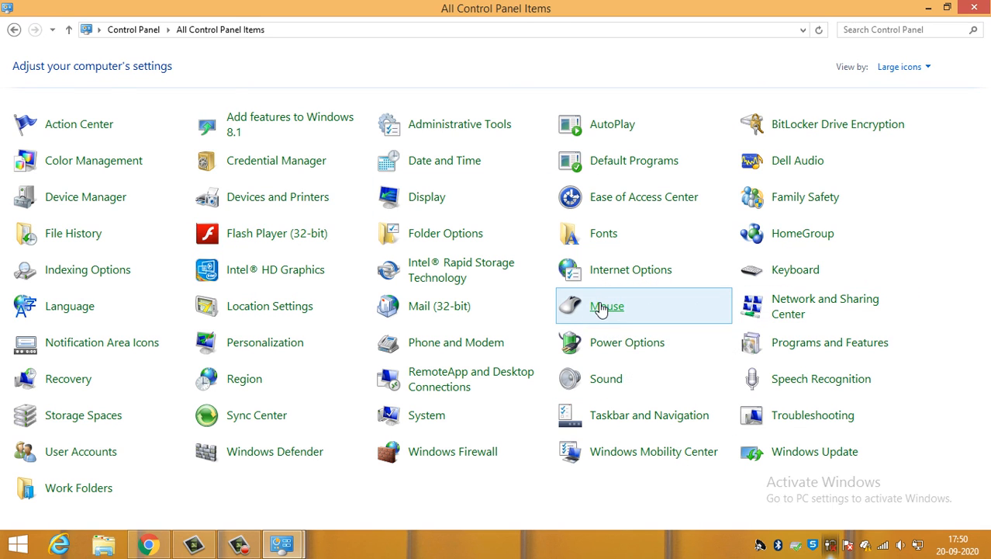
- View the Mouse properties with the Dell Touchpad settings and close them
left_click(602, 308)
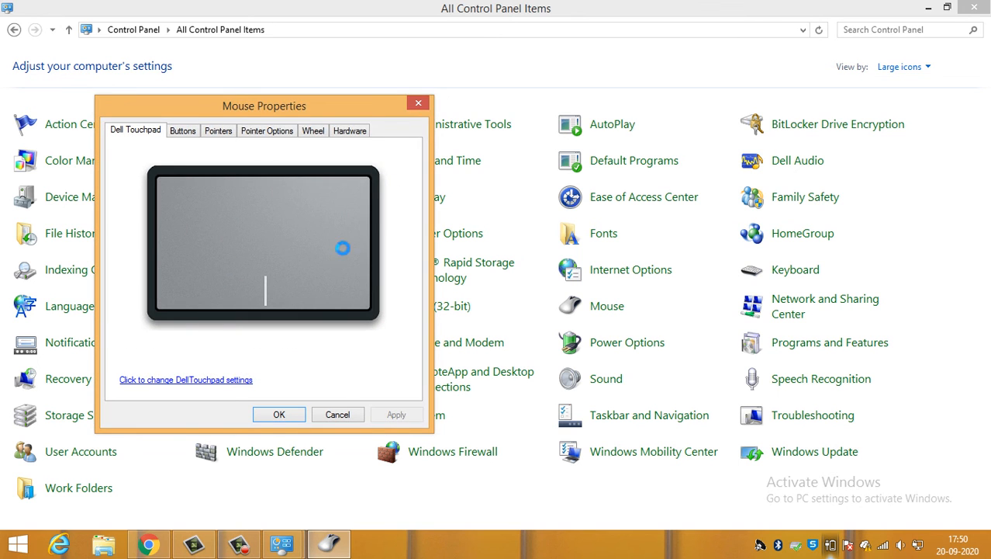
left_click(418, 103)
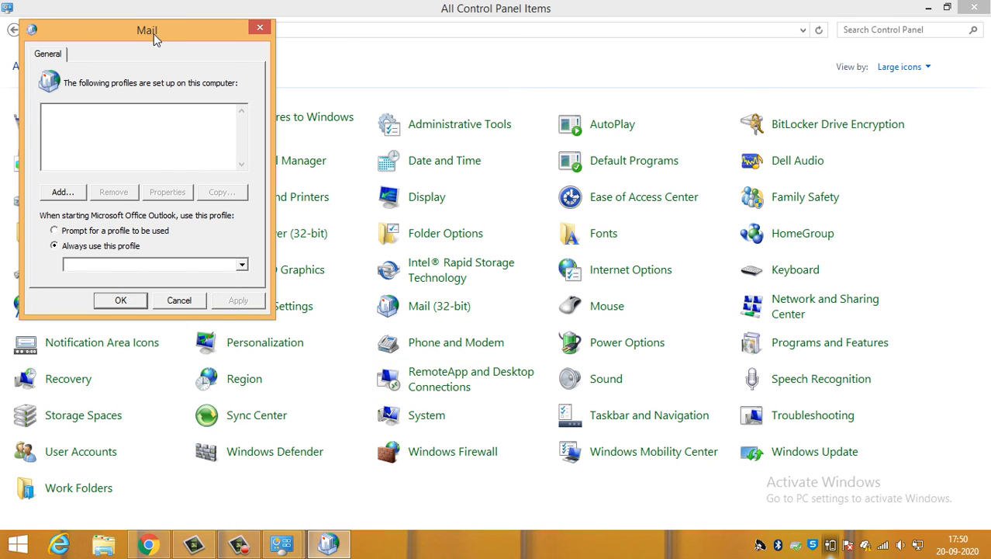
- View the form for adding a new Outlook profile in the Mail setup, cancel it and close the Mail dialog
left_click_drag(158, 35, 388, 55)
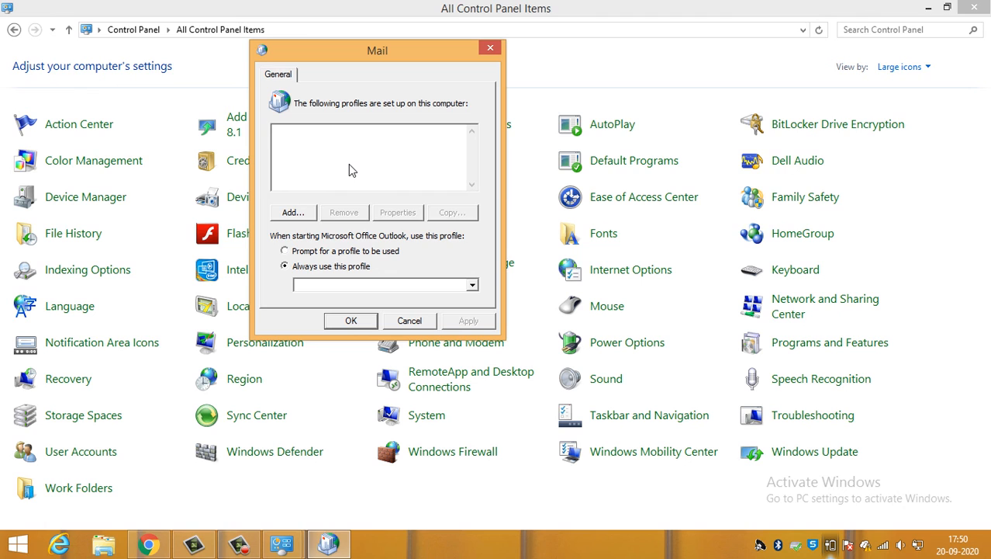
left_click(293, 216)
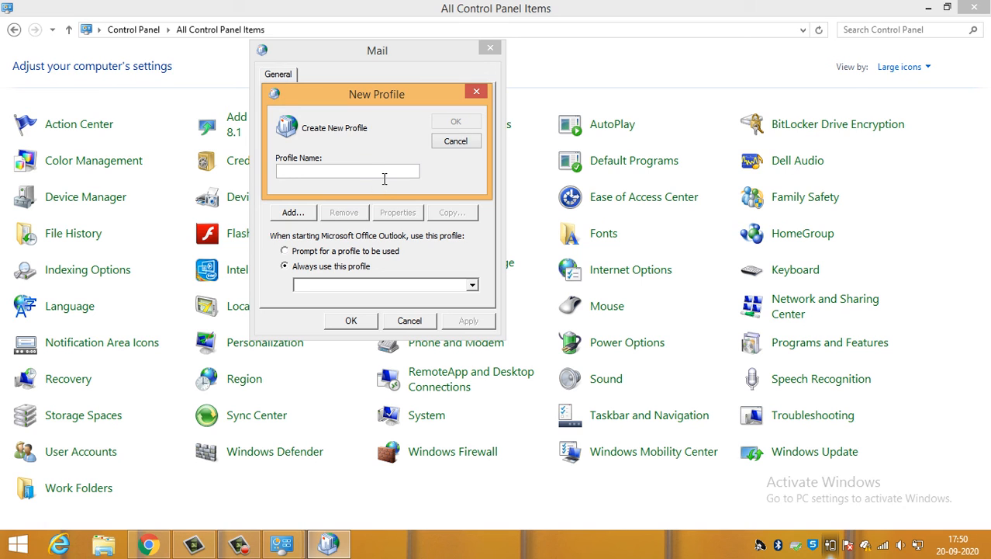
left_click(450, 141)
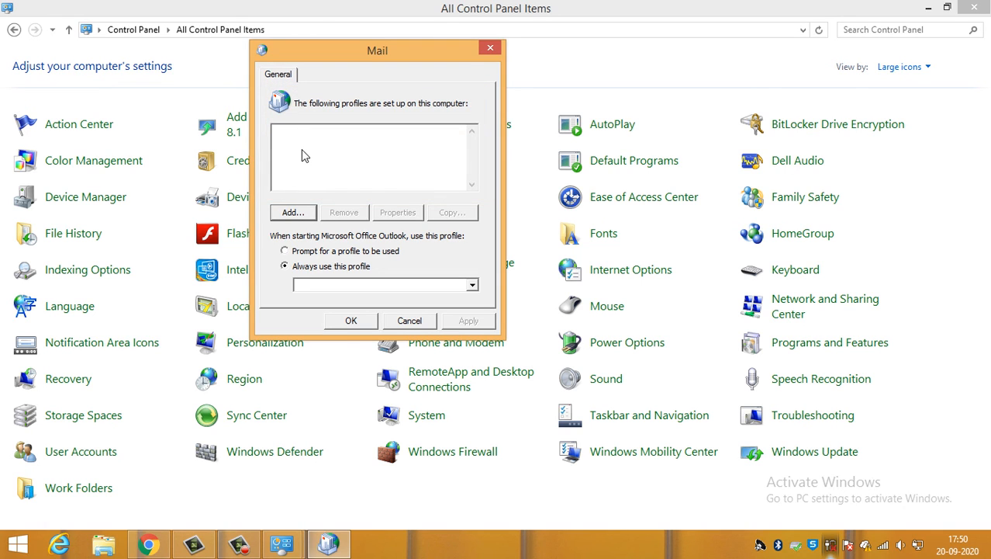
left_click(287, 134)
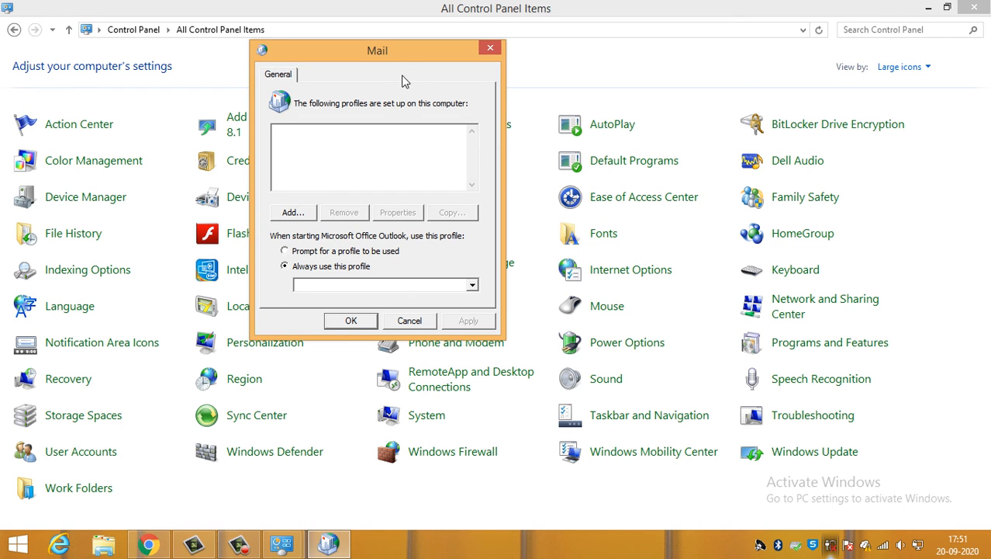
left_click_drag(410, 58, 450, 54)
left_click(448, 318)
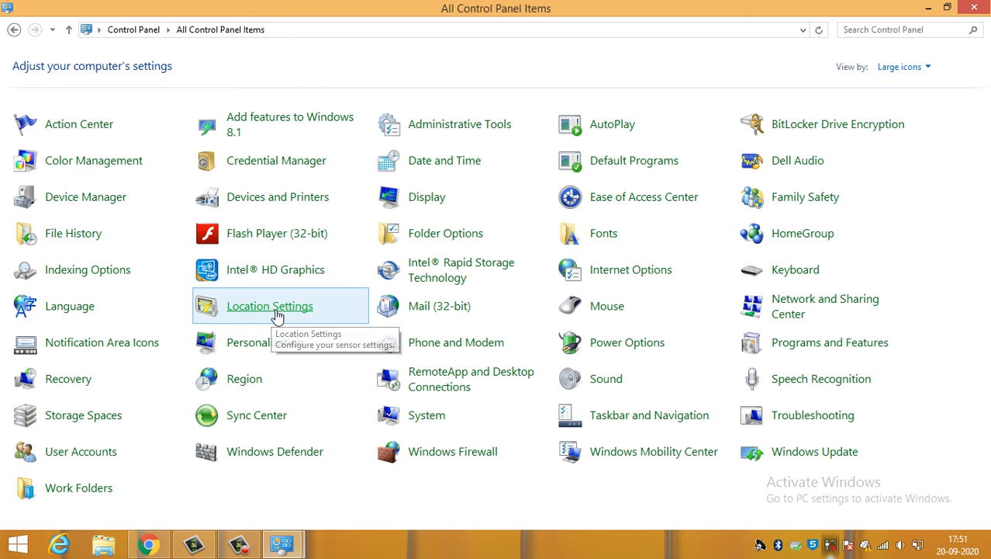
- View the Location Settings and the Language preferences, returning to the list of all Control Panel items after each
left_click(278, 319)
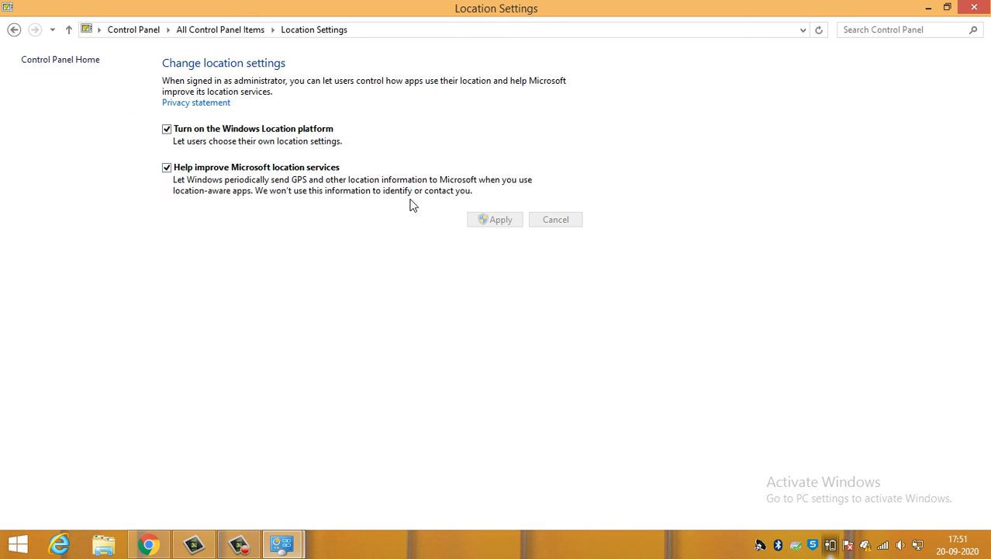
left_click(14, 29)
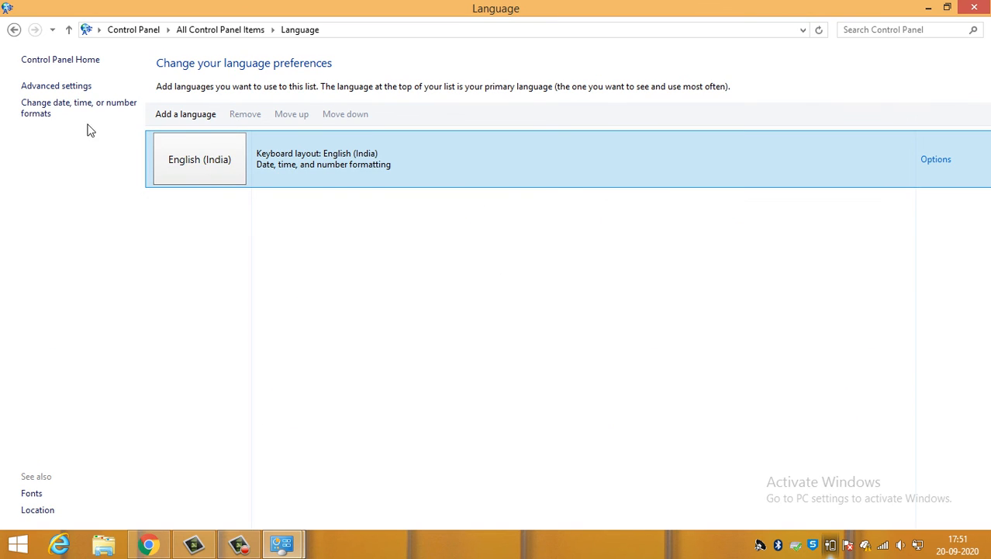
left_click(242, 349)
left_click(15, 29)
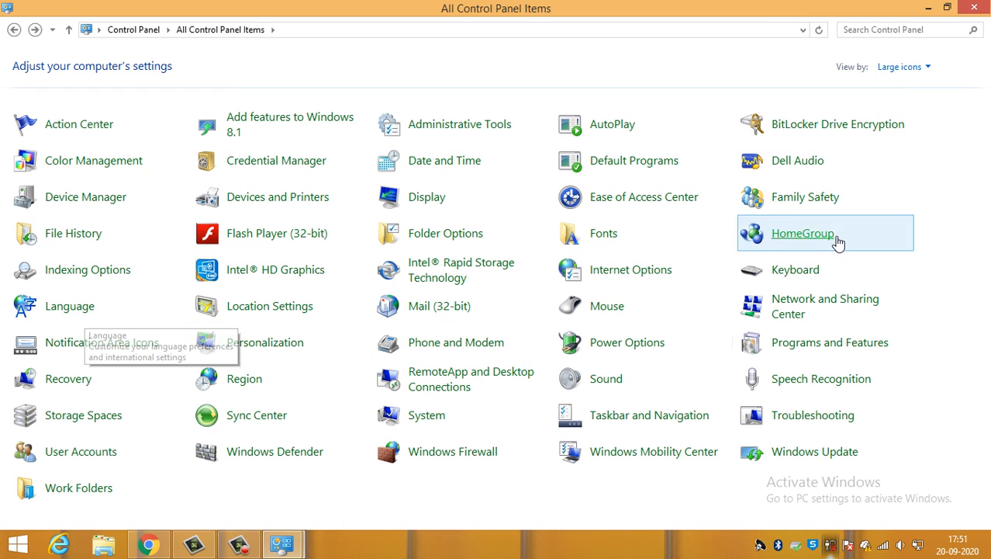
- View the Speed and Hardware settings in Keyboard Properties and close the dialog
left_click(819, 277)
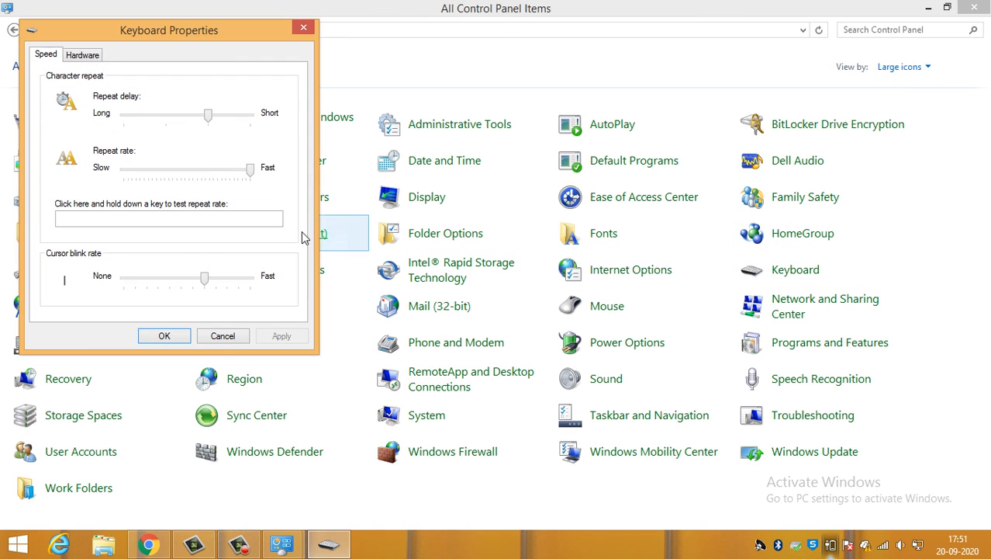
left_click(84, 55)
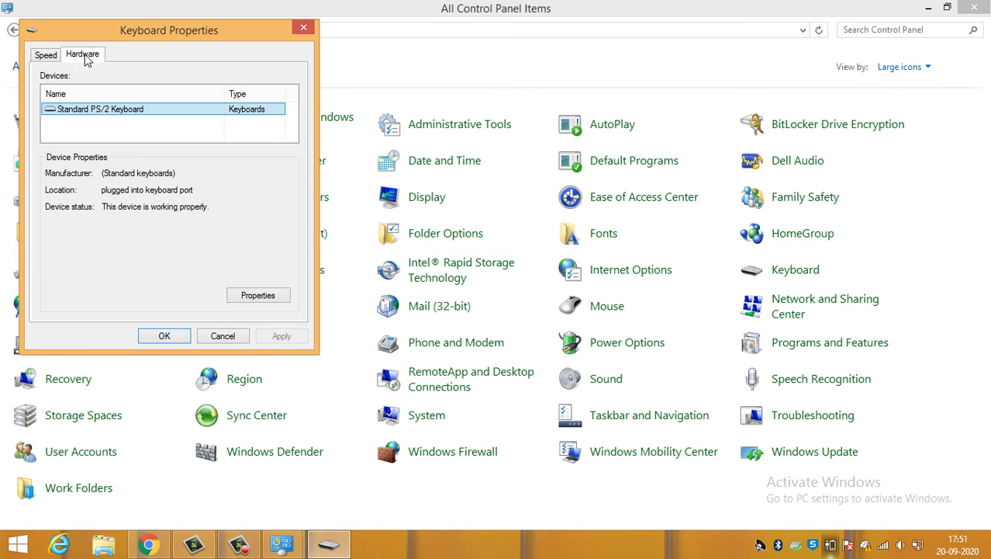
left_click(127, 113)
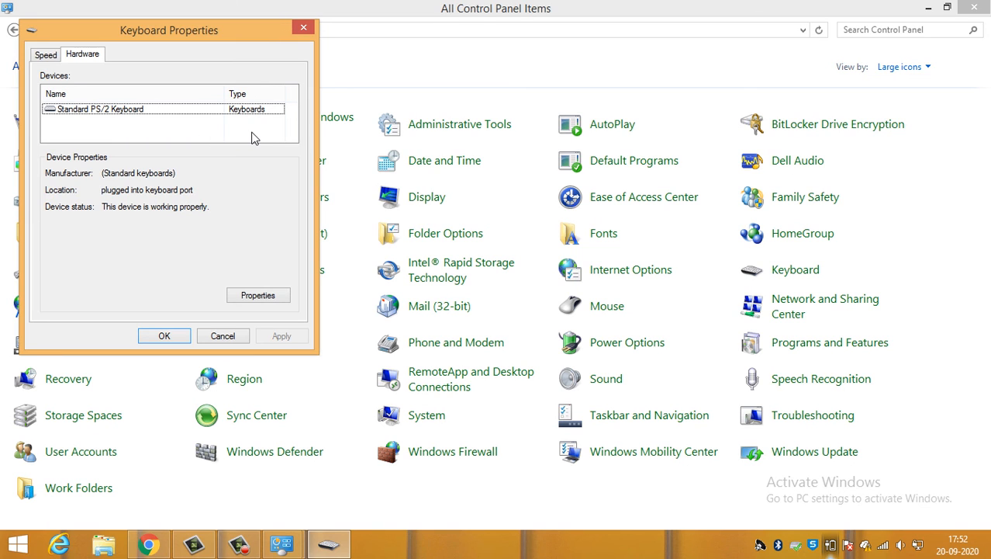
left_click_drag(152, 34, 243, 34)
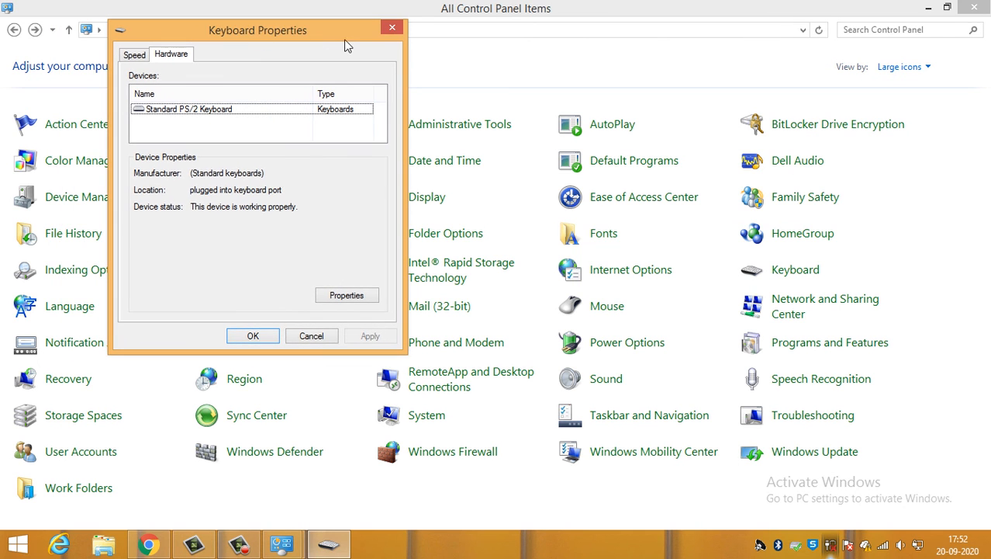
left_click(392, 30)
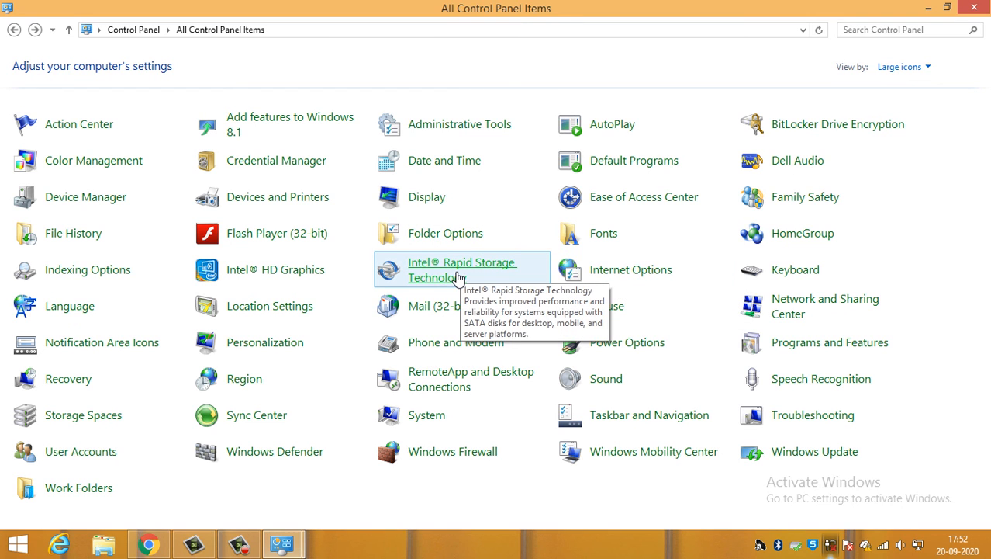
- Launch the Intel HD Graphics Control Panel, view the Intel Rapid Storage Technology status and close the storage window
left_click(318, 275)
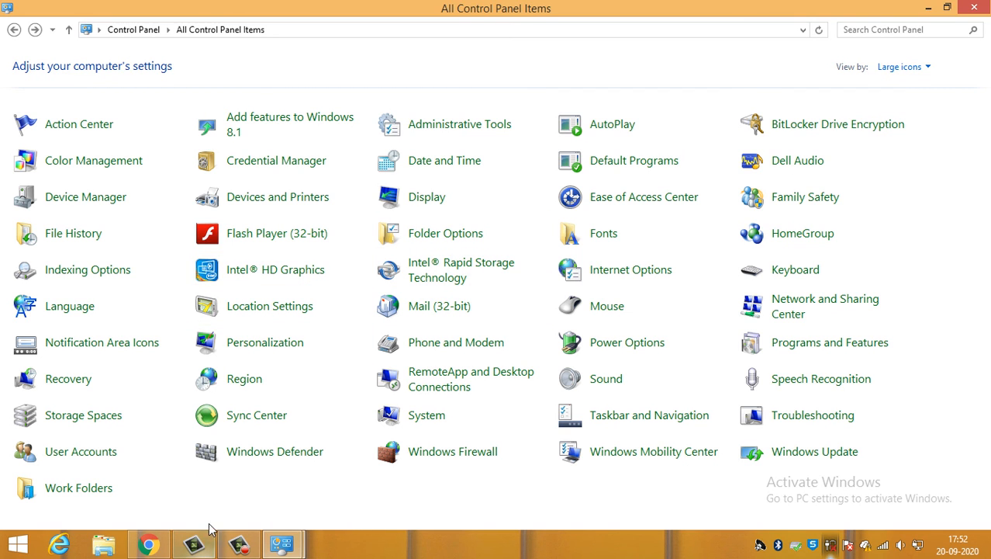
left_click(235, 544)
left_click(235, 544)
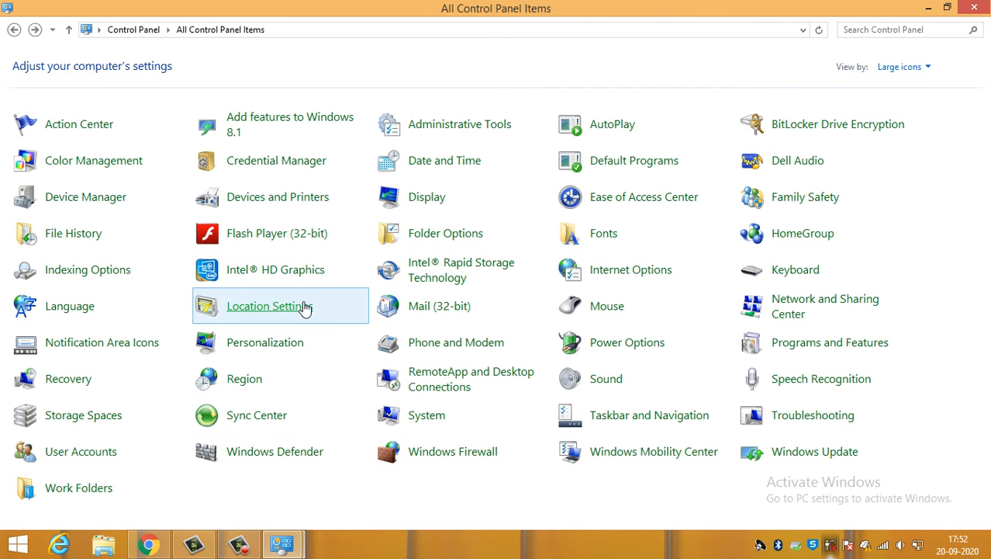
left_click(249, 274)
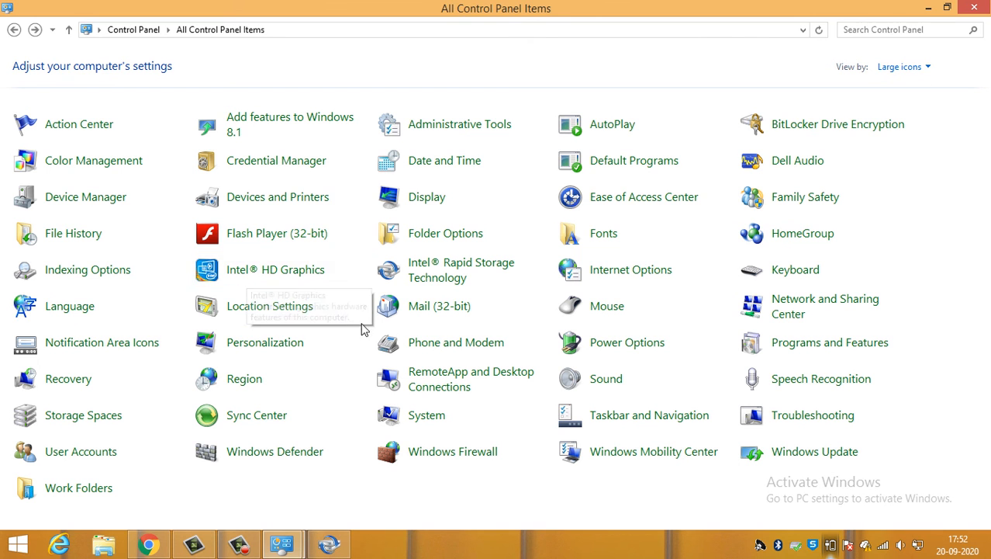
left_click(329, 545)
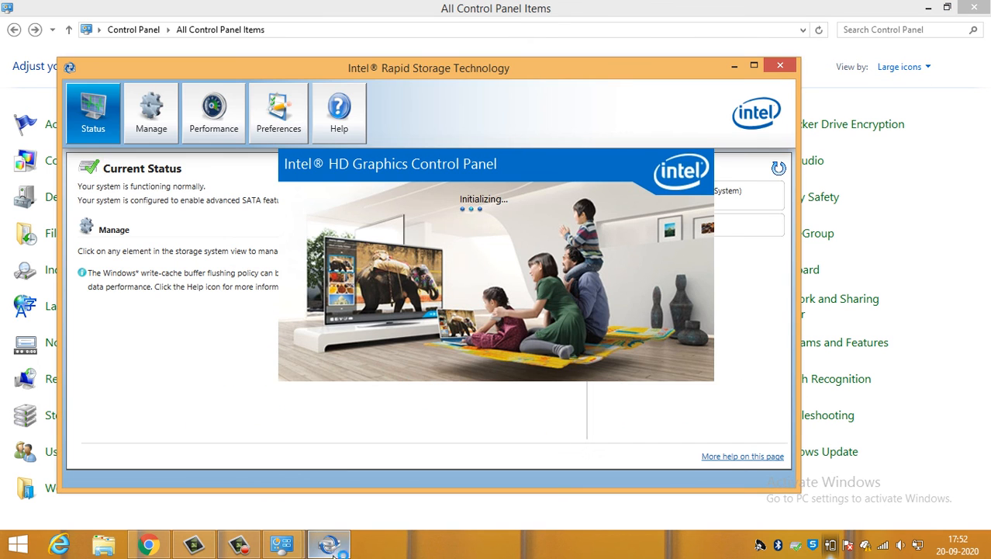
left_click(780, 65)
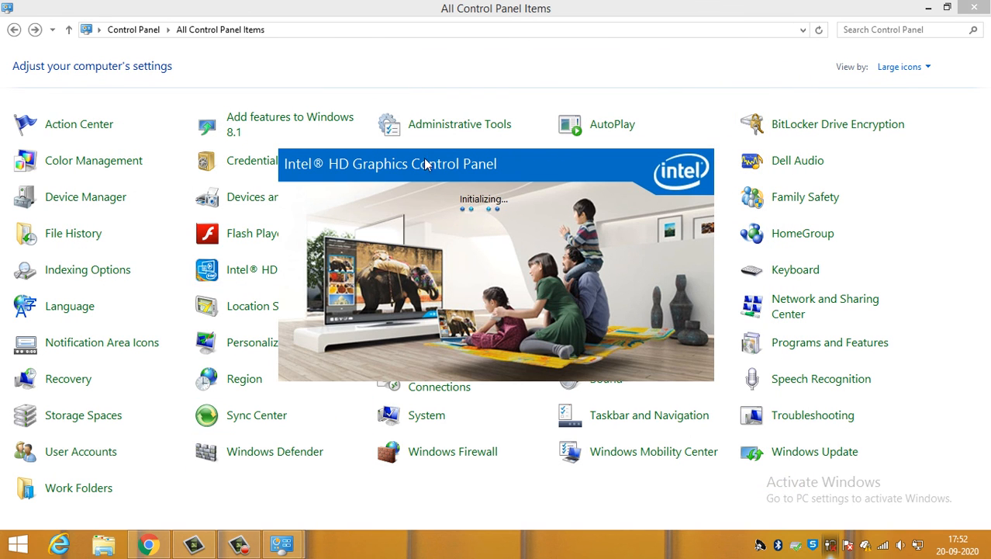
left_click(400, 68)
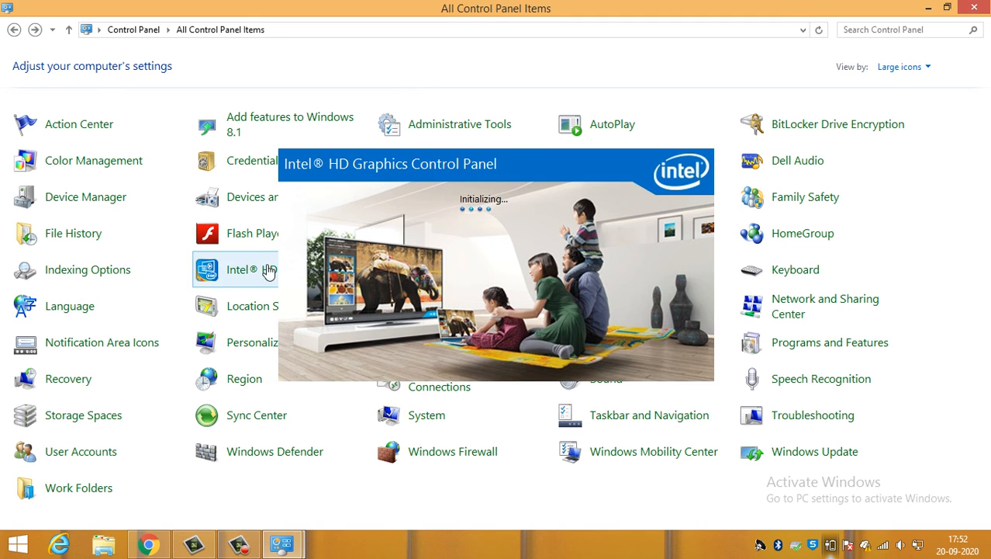
- View the included locations in Indexing Options, moving the dialog clear of the graphics splash screen, and close it
left_click(120, 278)
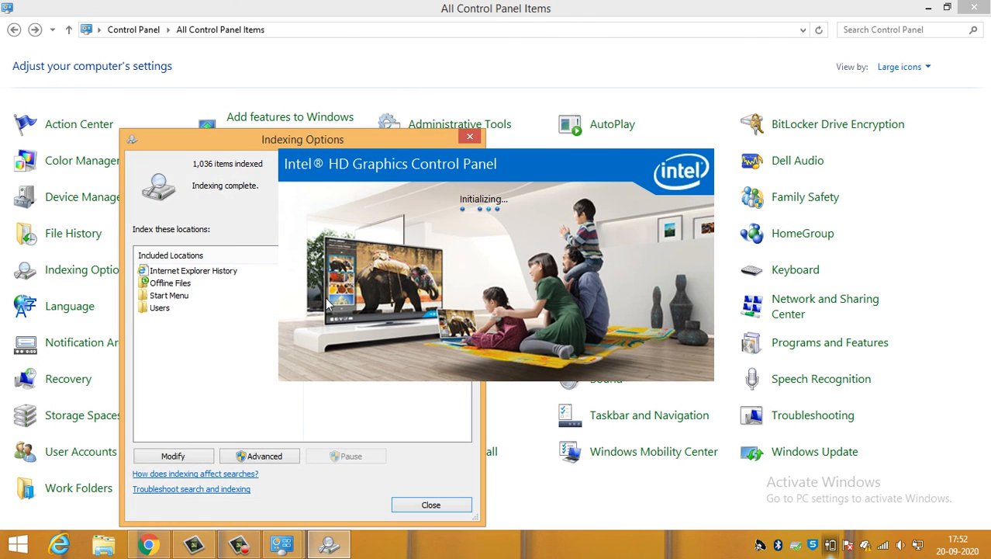
left_click_drag(286, 134, 265, 72)
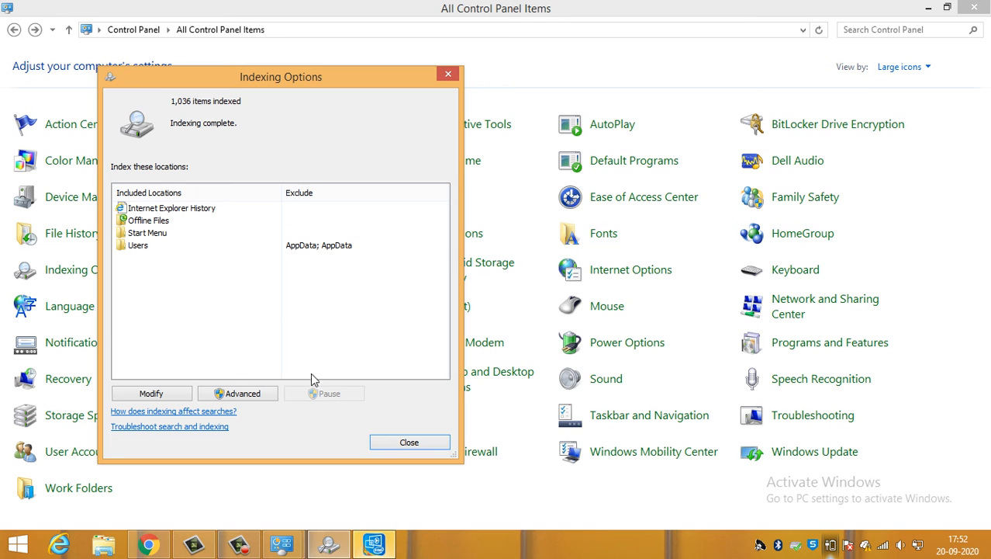
left_click(409, 443)
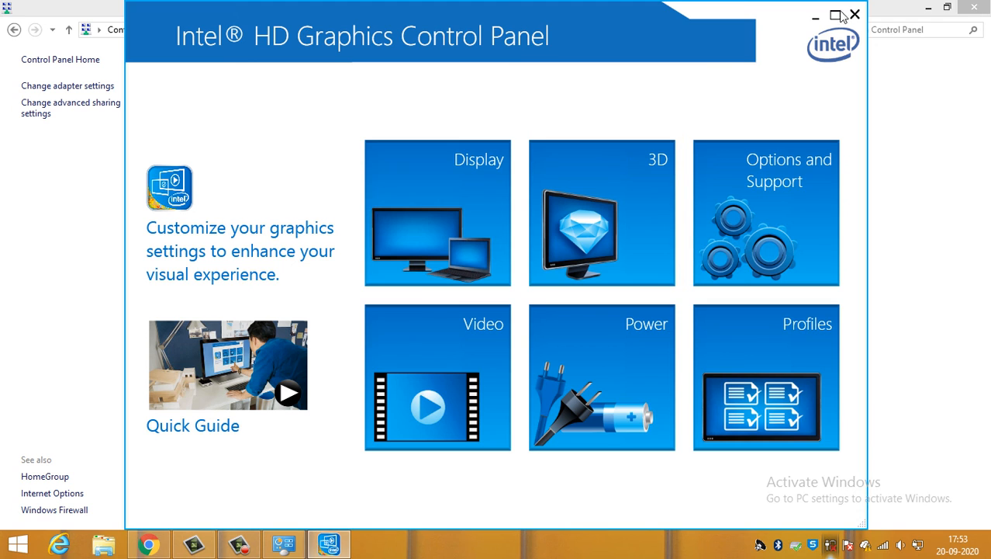
- Close the Intel HD Graphics Control Panel and minimize the Network and Sharing Center window to show the desktop
left_click(856, 14)
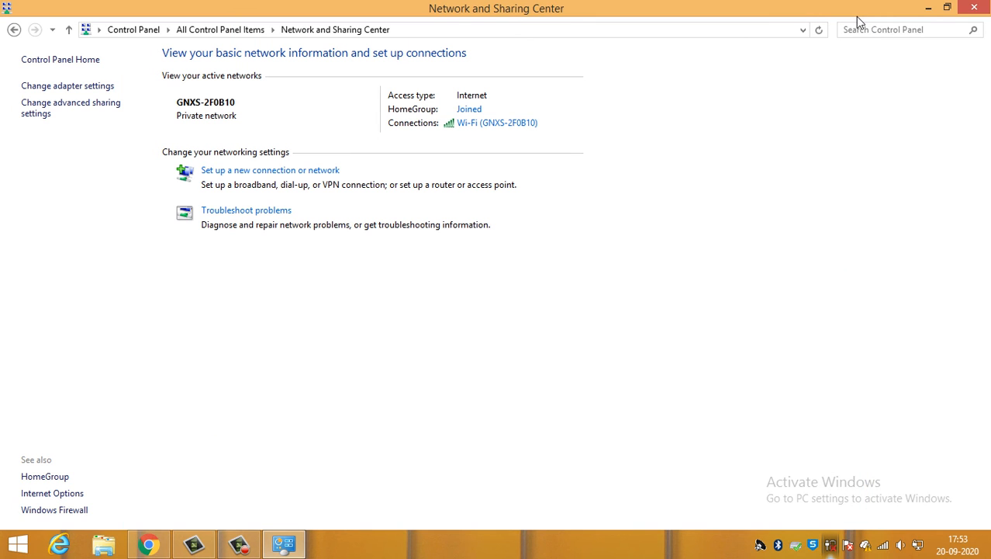
left_click(929, 7)
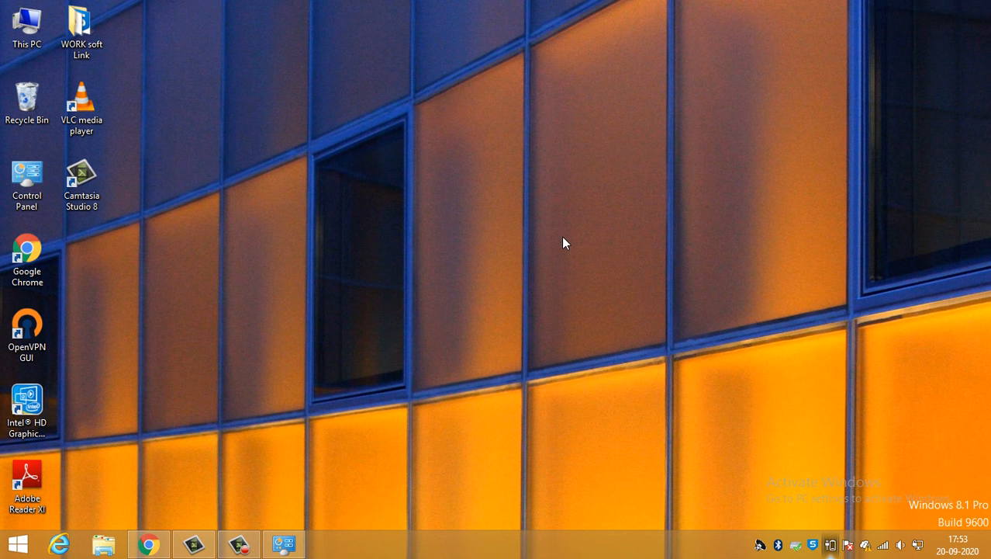